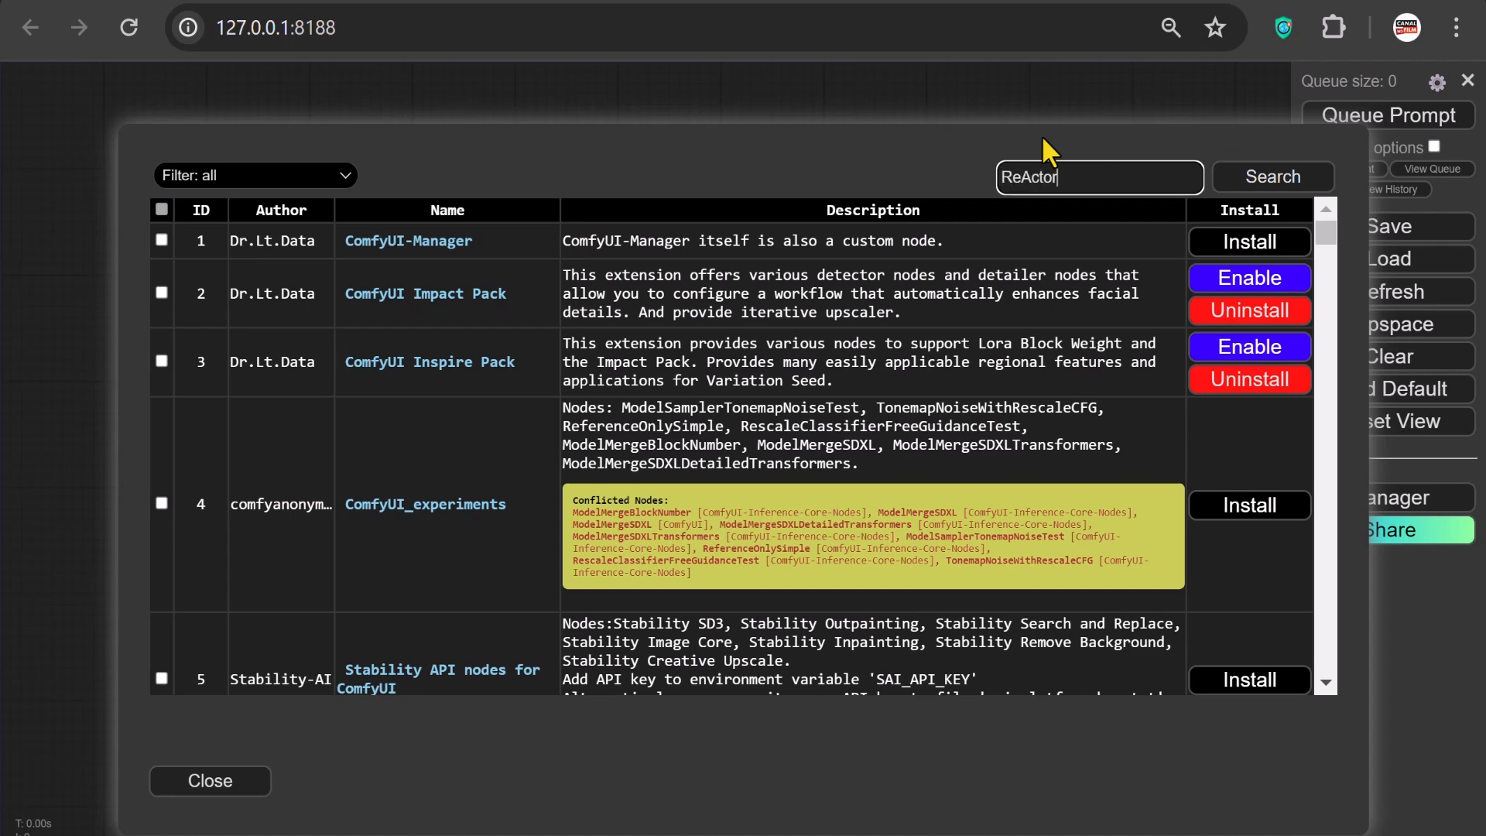
Search the custom nodes for ReActor and open the ReActor Node for ComfyUI GitHub page in a new tab
click(1244, 178)
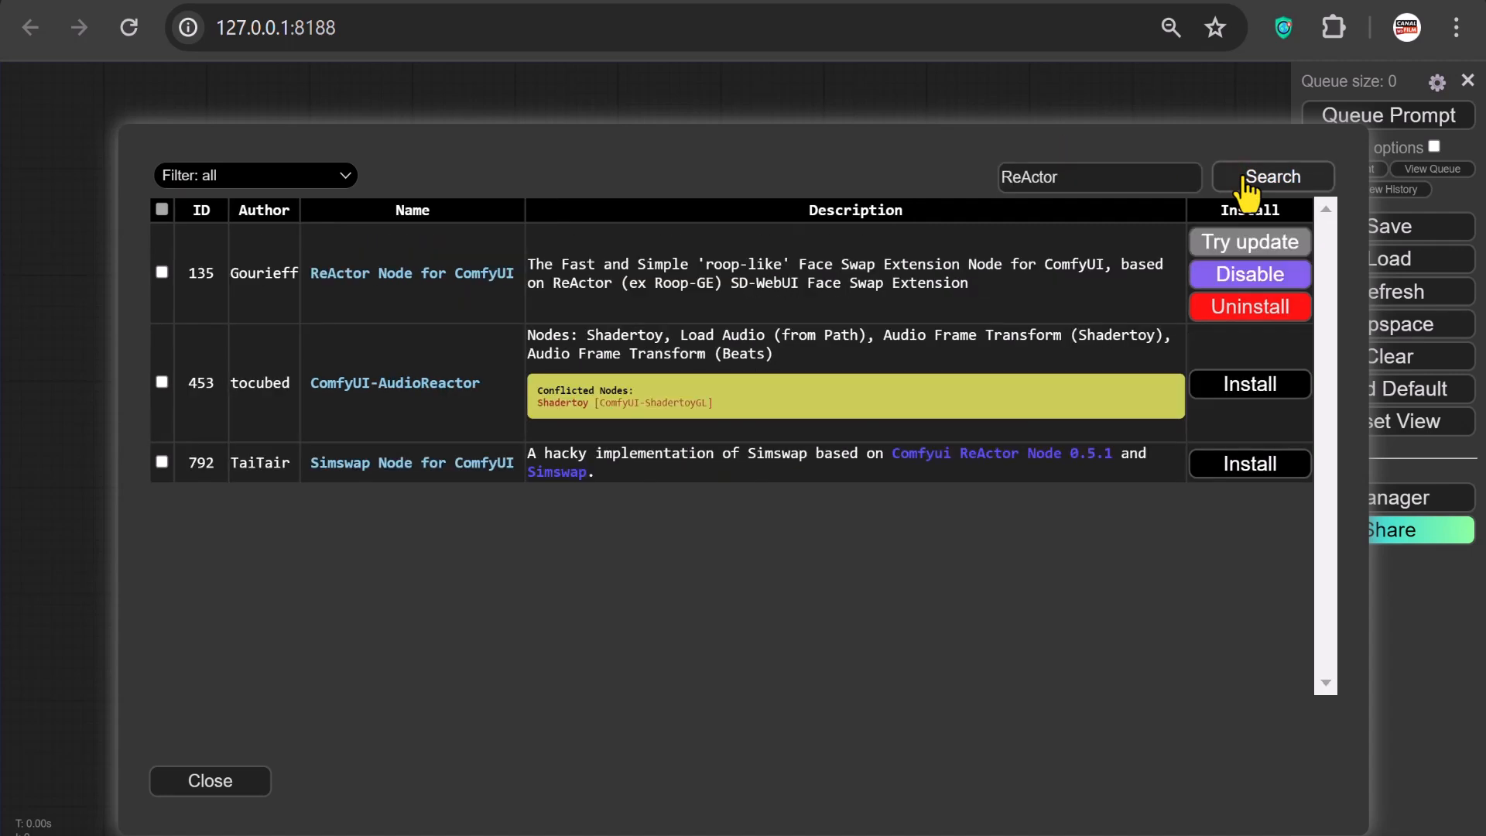
drag(510, 277, 309, 275)
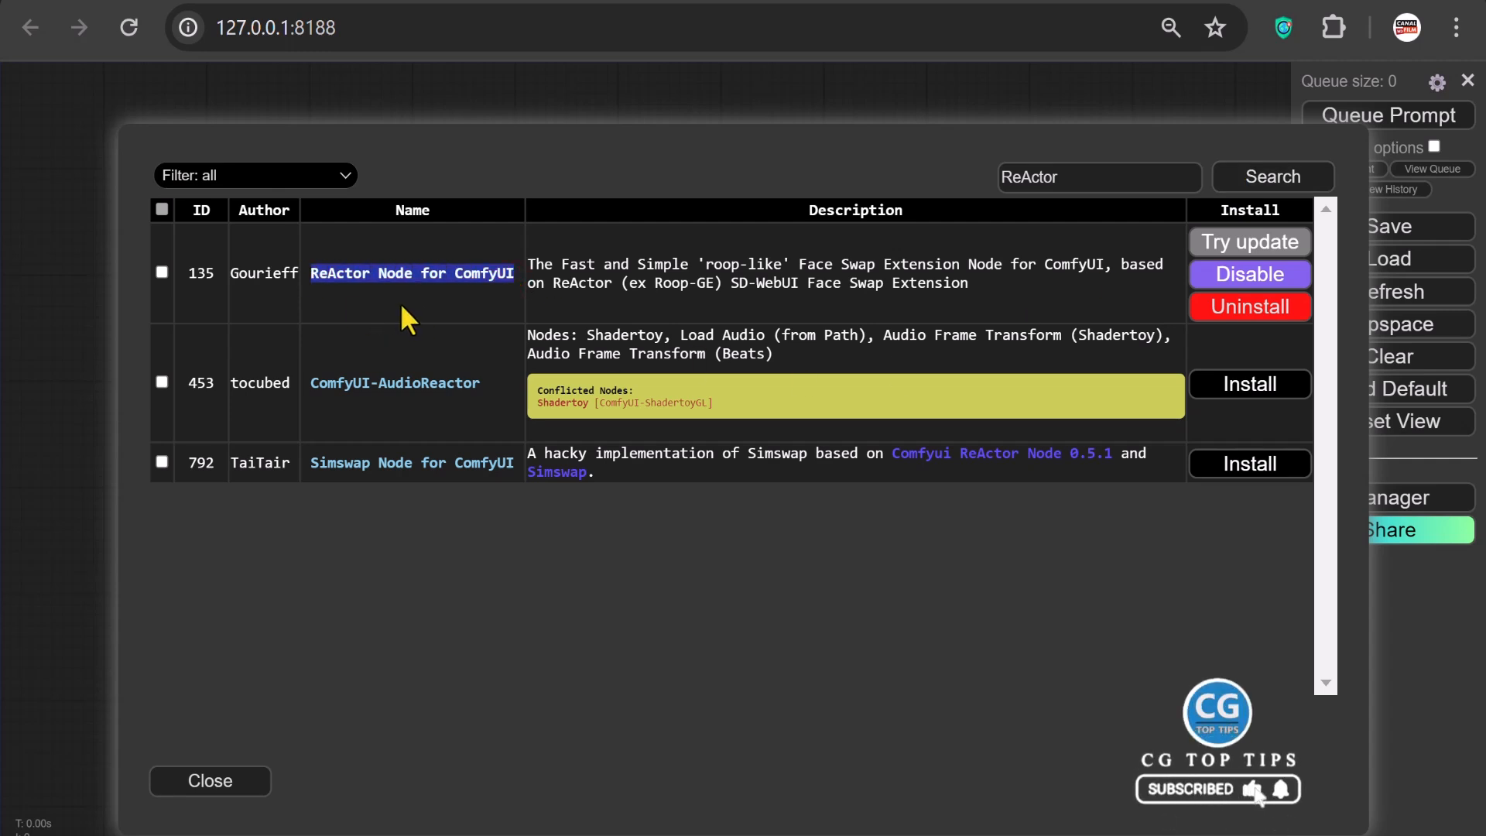
right_click(408, 290)
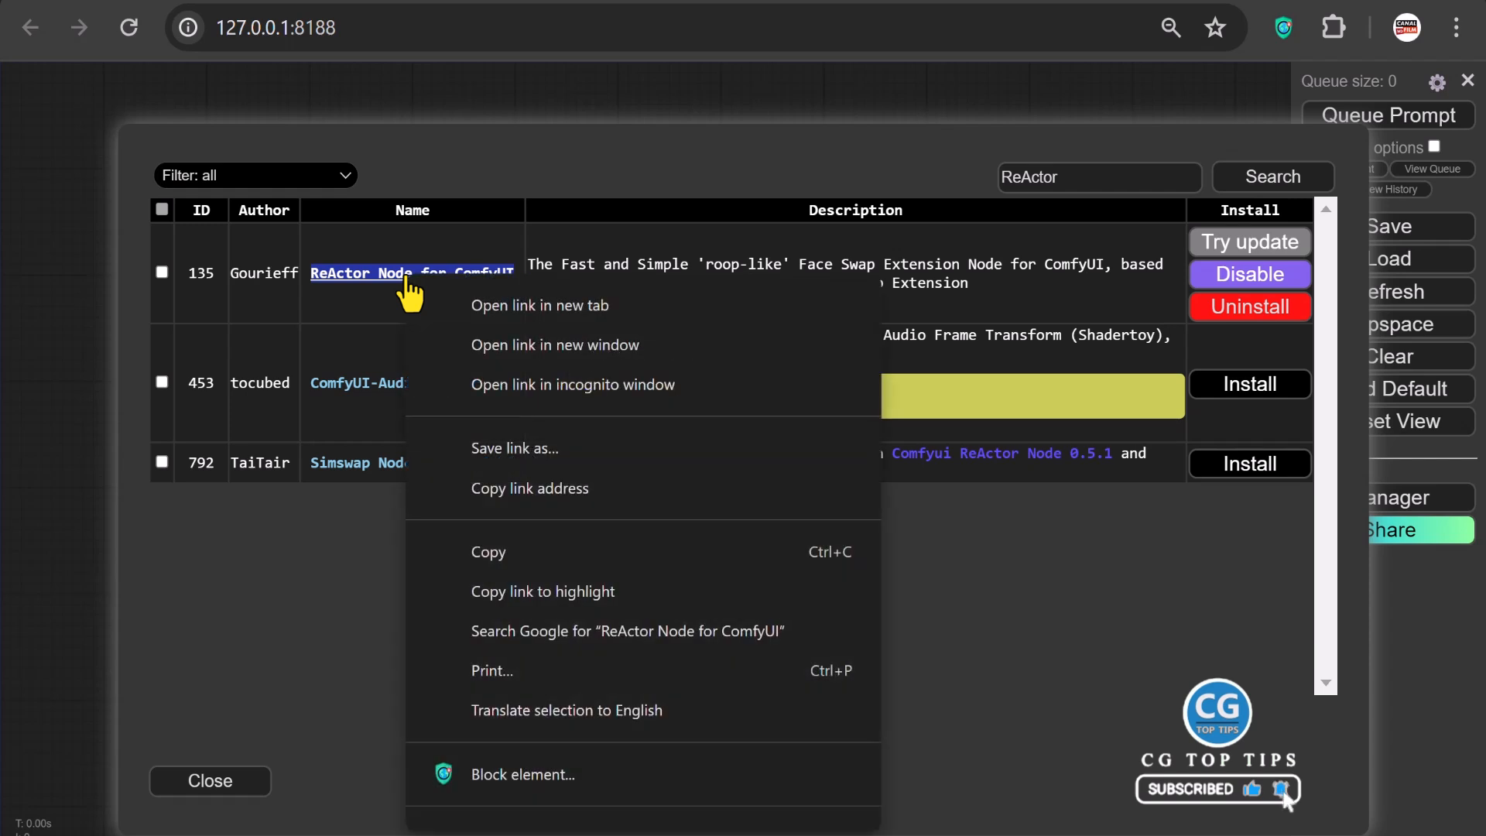
click(510, 299)
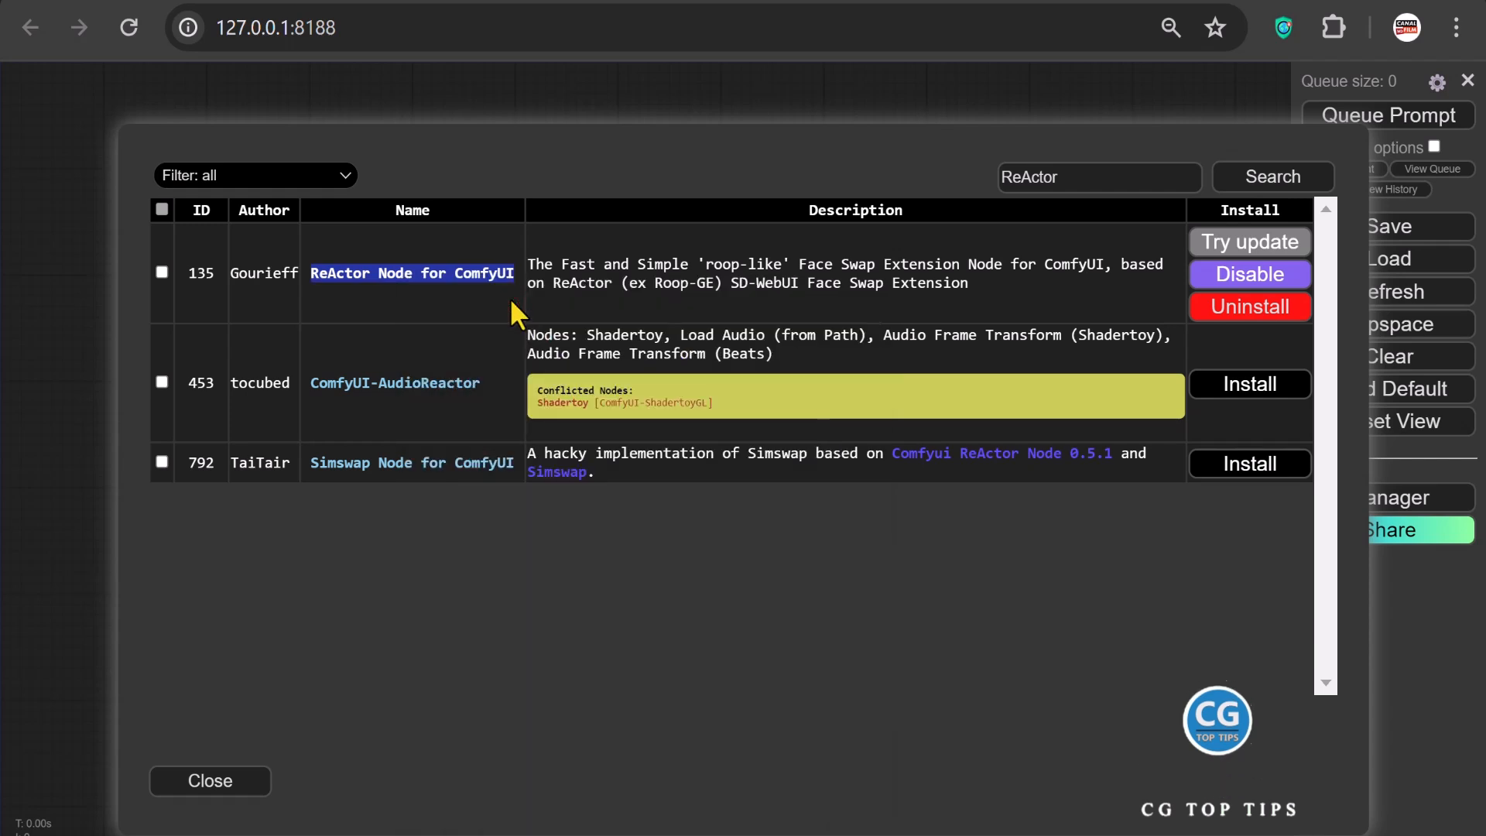
click(474, 1)
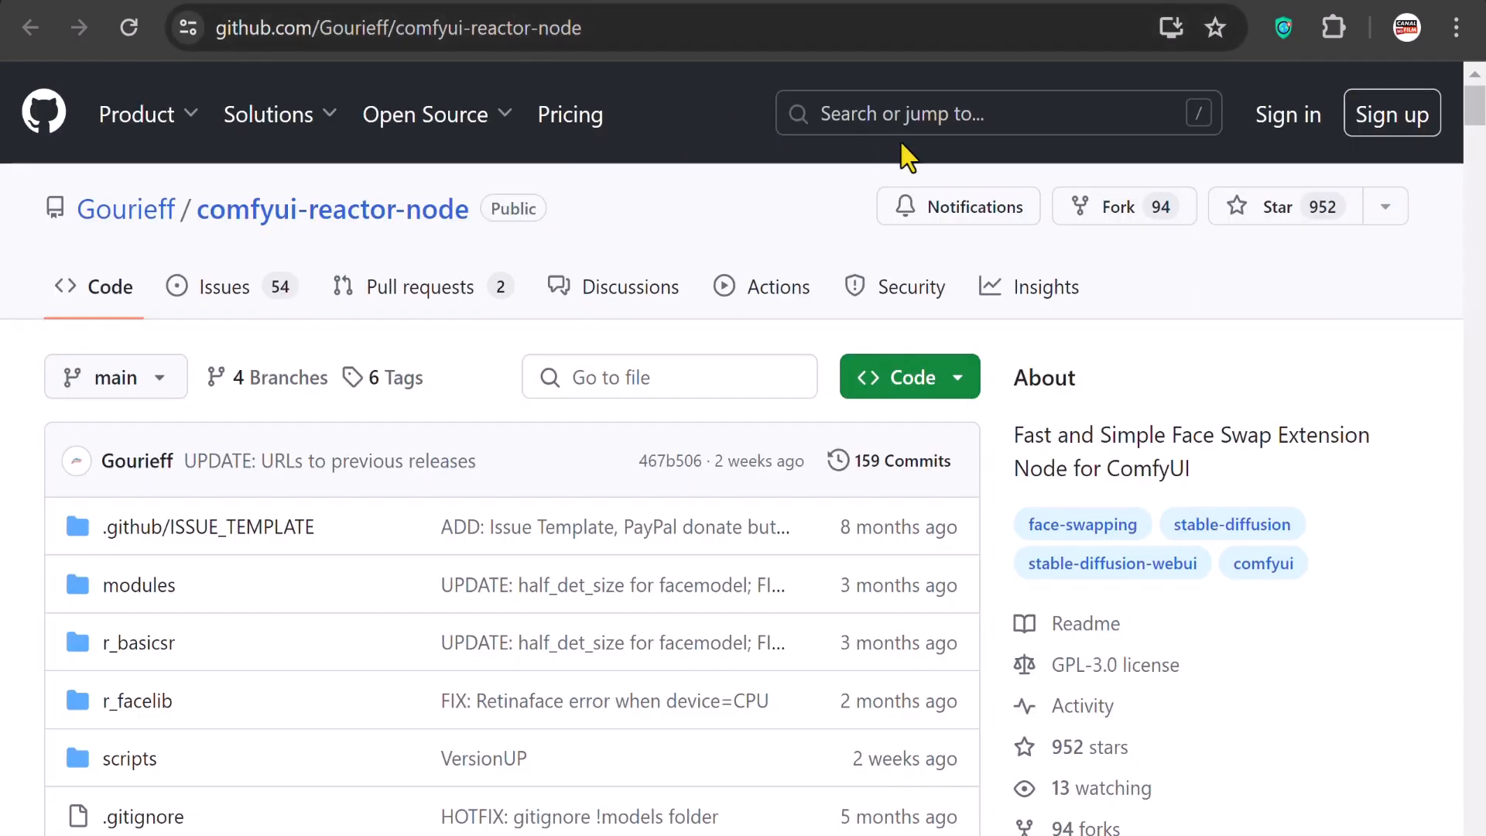
Go to the README's Installation section and expand the Standalone (Portable) ComfyUI for Windows instructions
drag(1475, 108, 1481, 225)
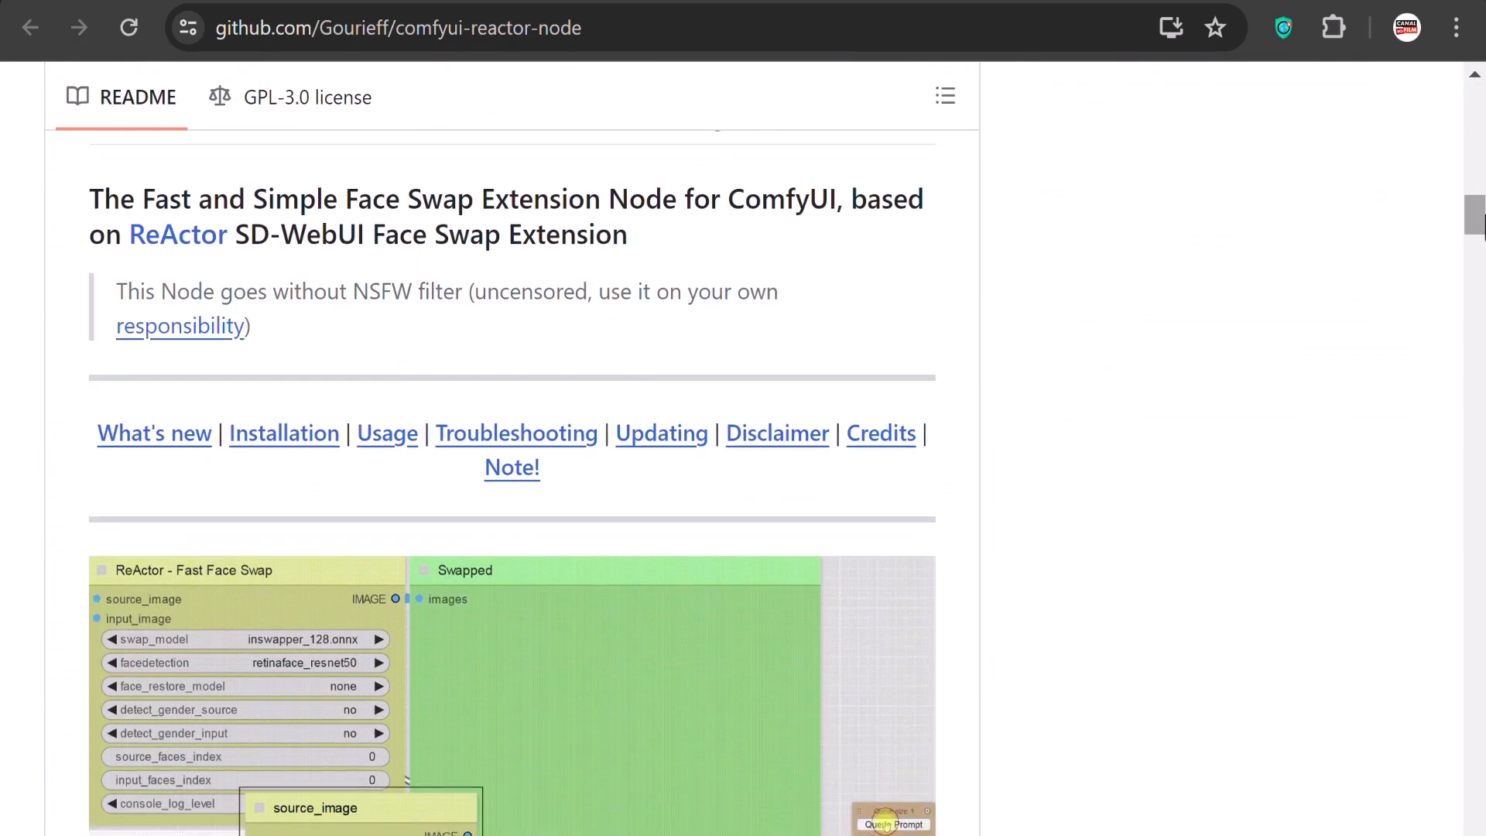
click(283, 438)
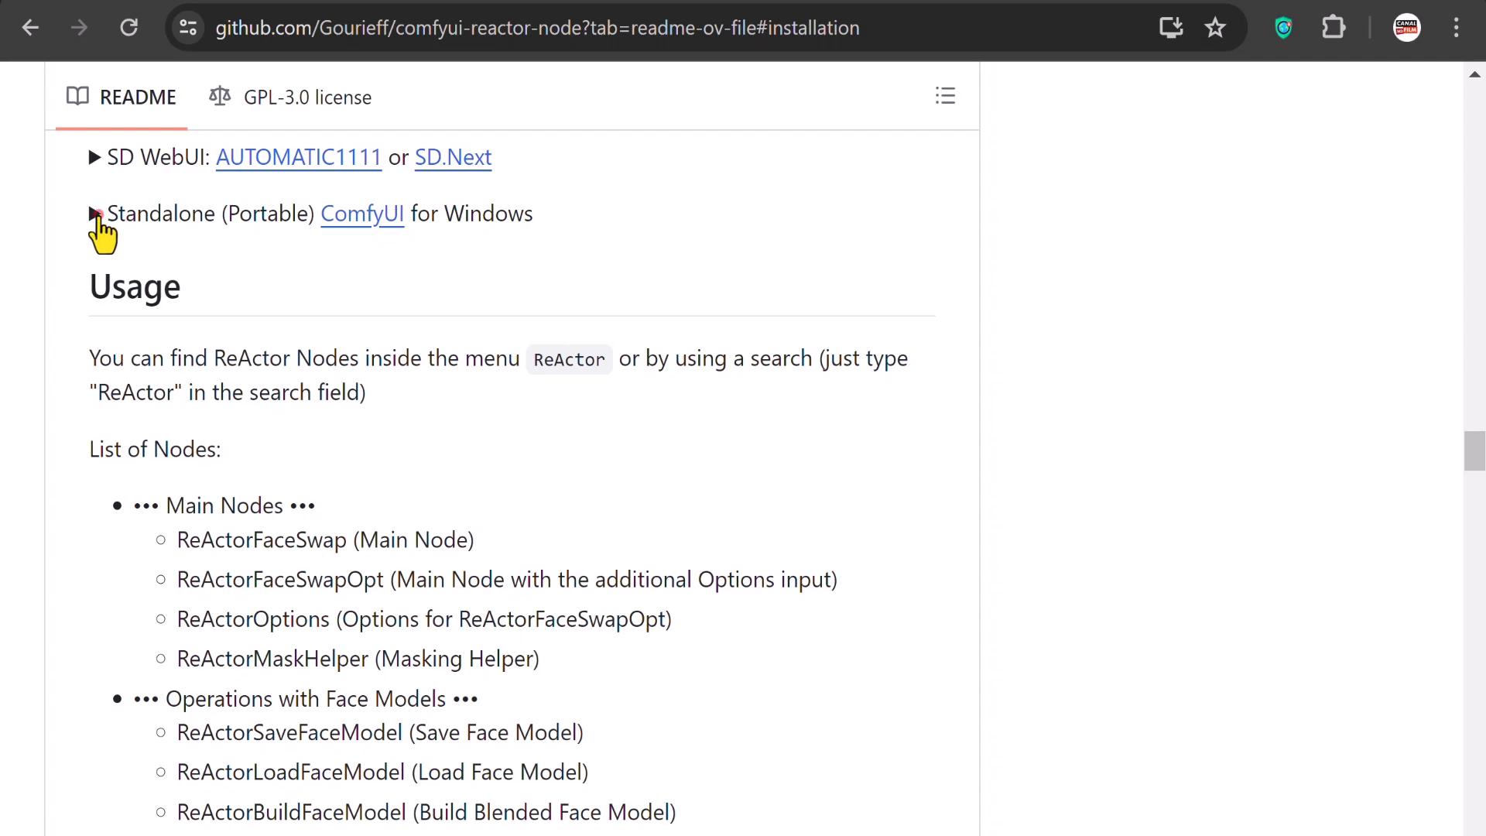
click(95, 215)
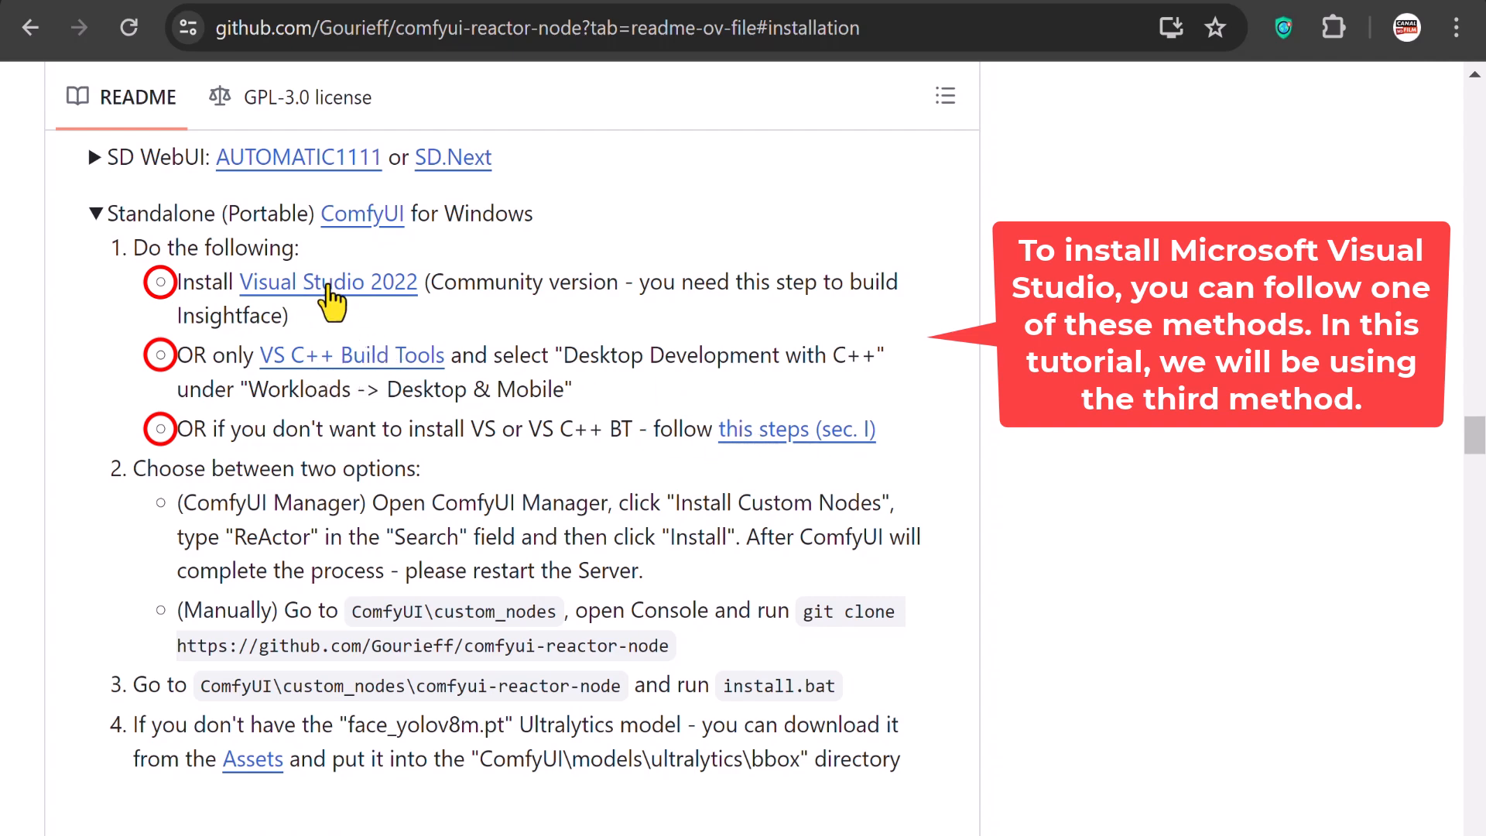
Open the Visual Studio 2022 link in a new tab and request the free Community edition download
right_click(331, 283)
click(390, 308)
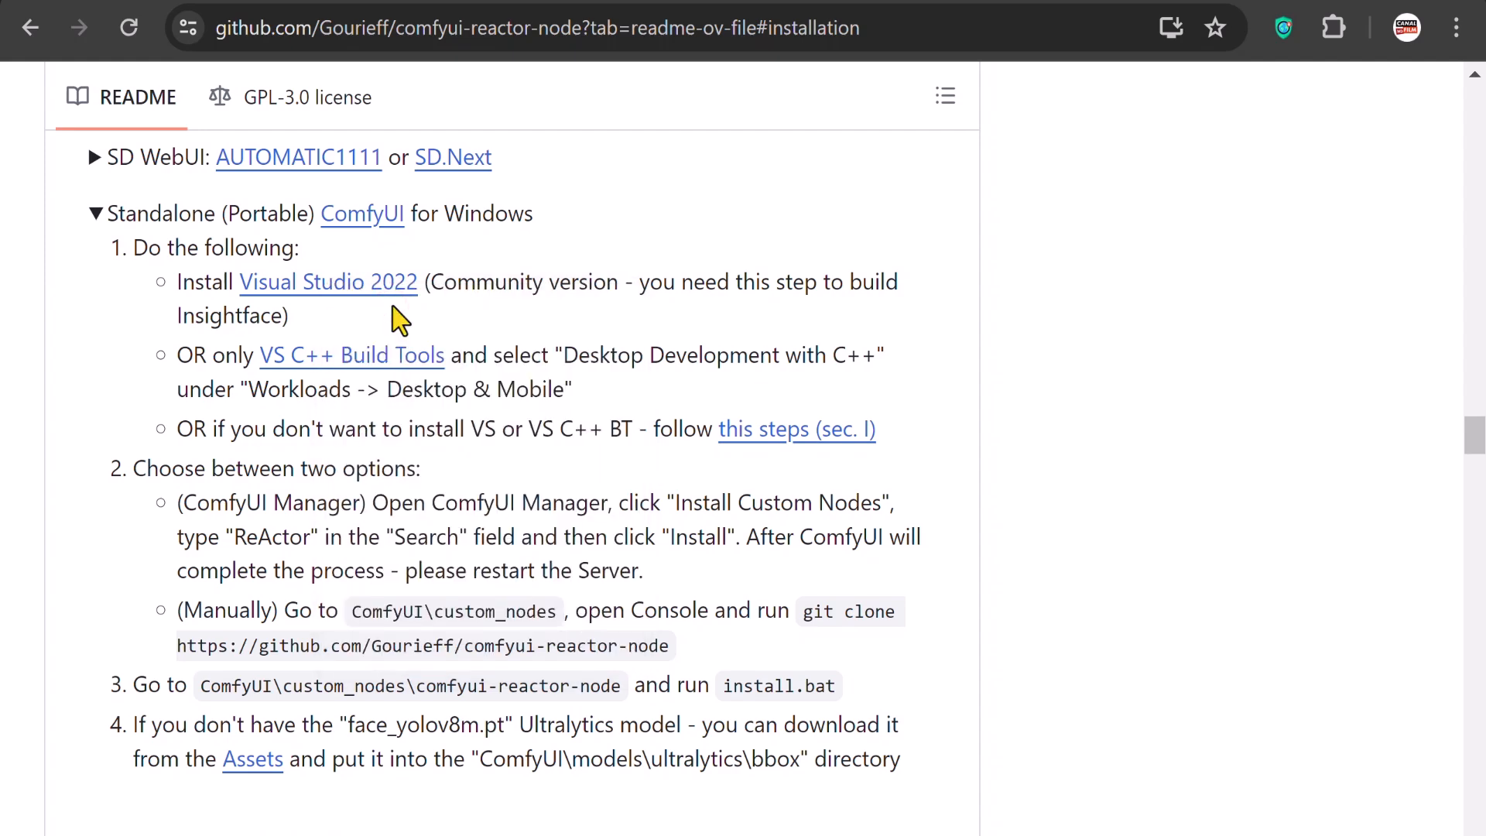
click(541, 2)
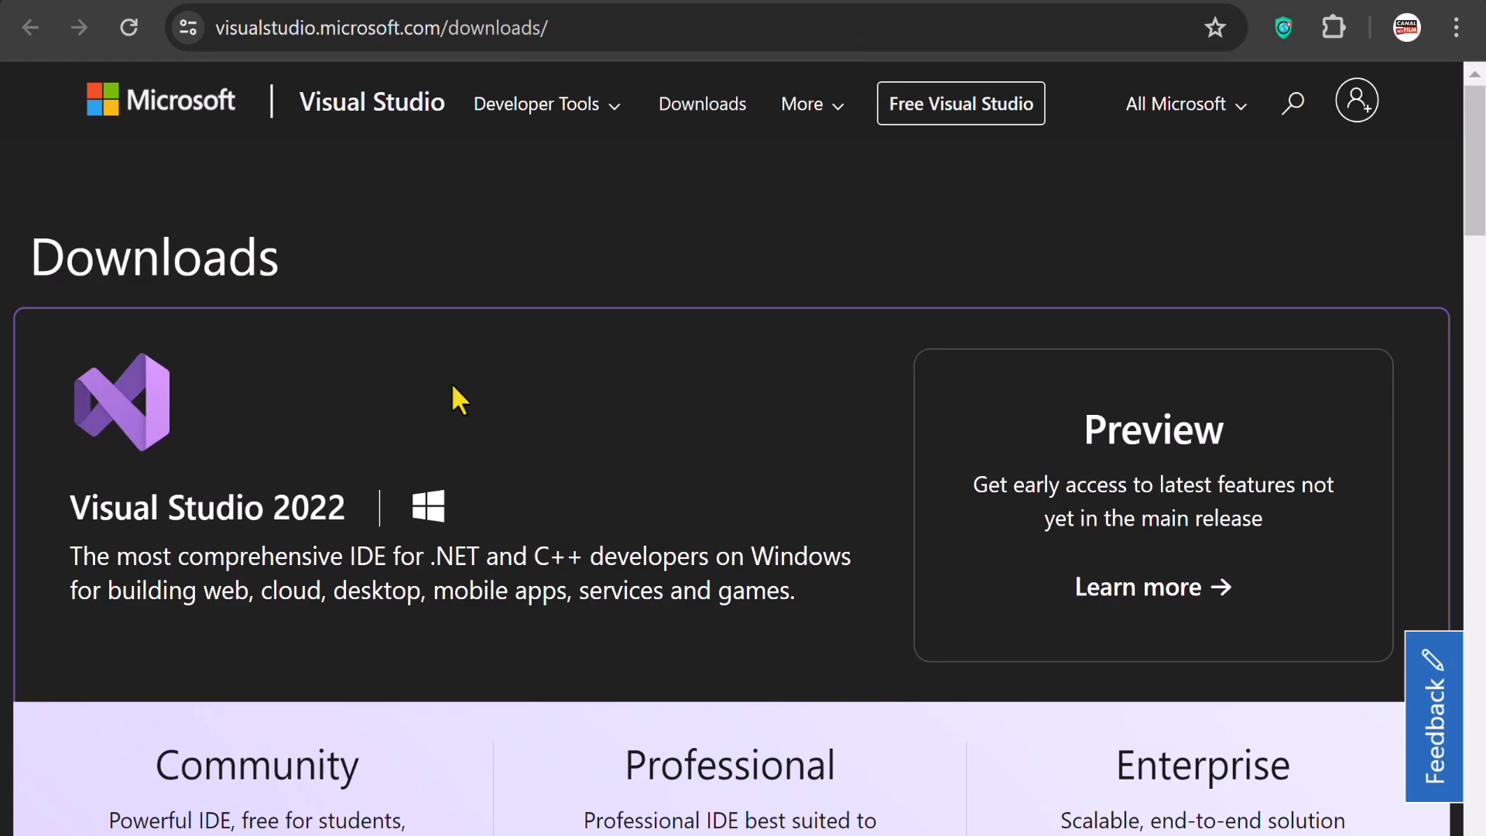
scroll(377, 678, down, 5)
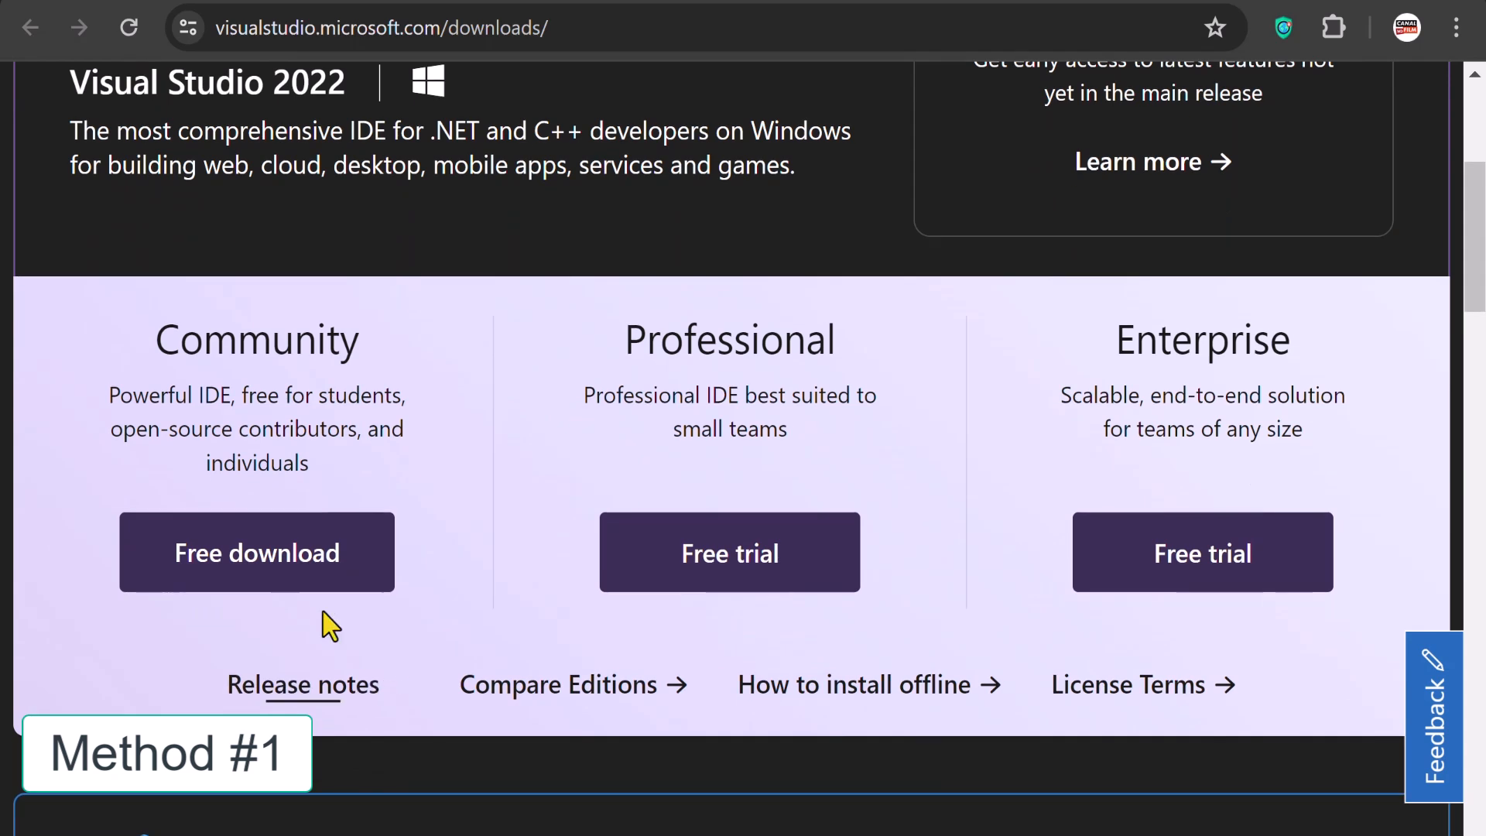
drag(155, 345, 382, 342)
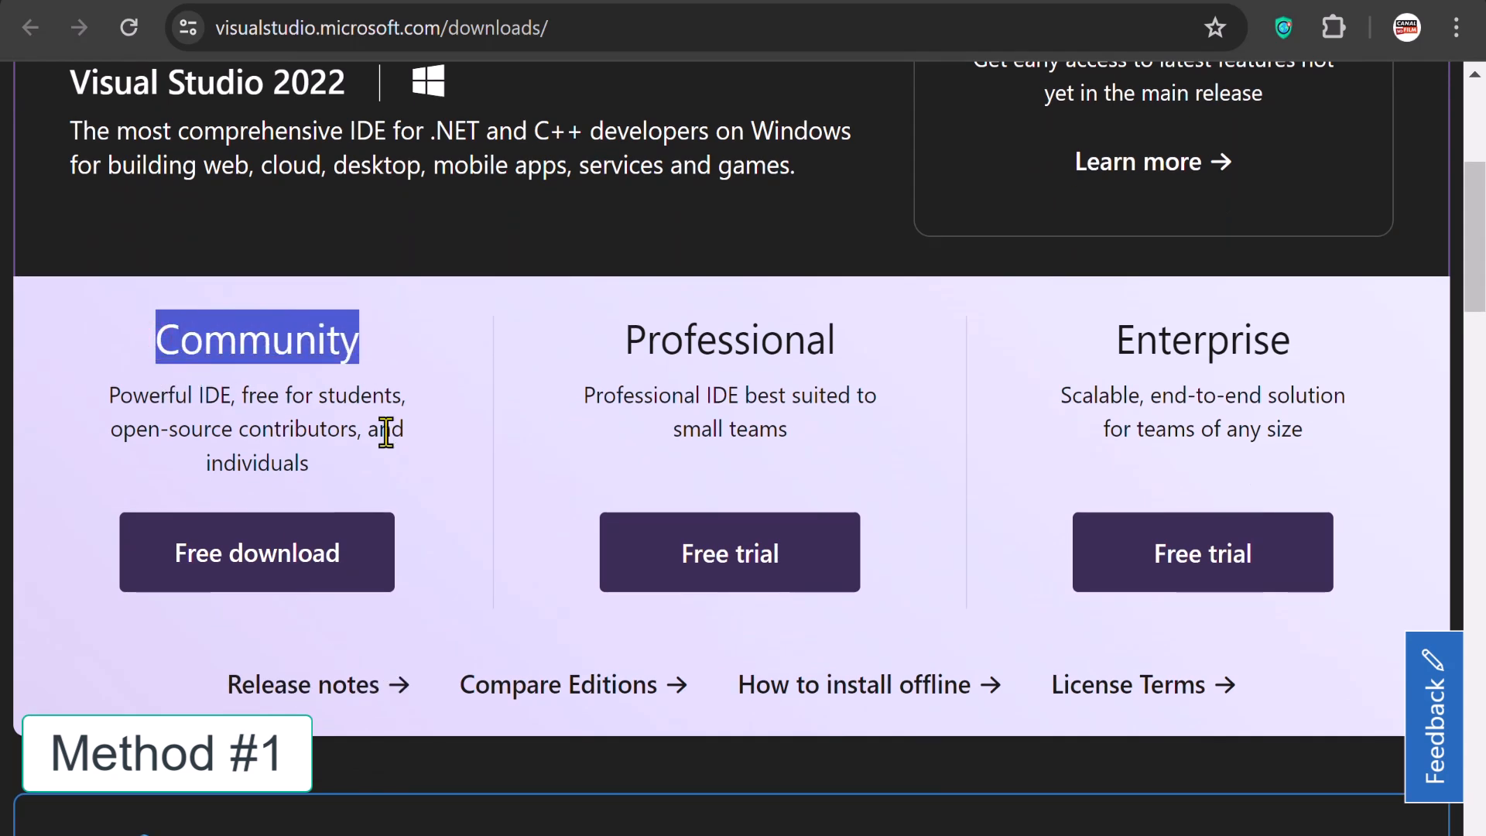
click(237, 561)
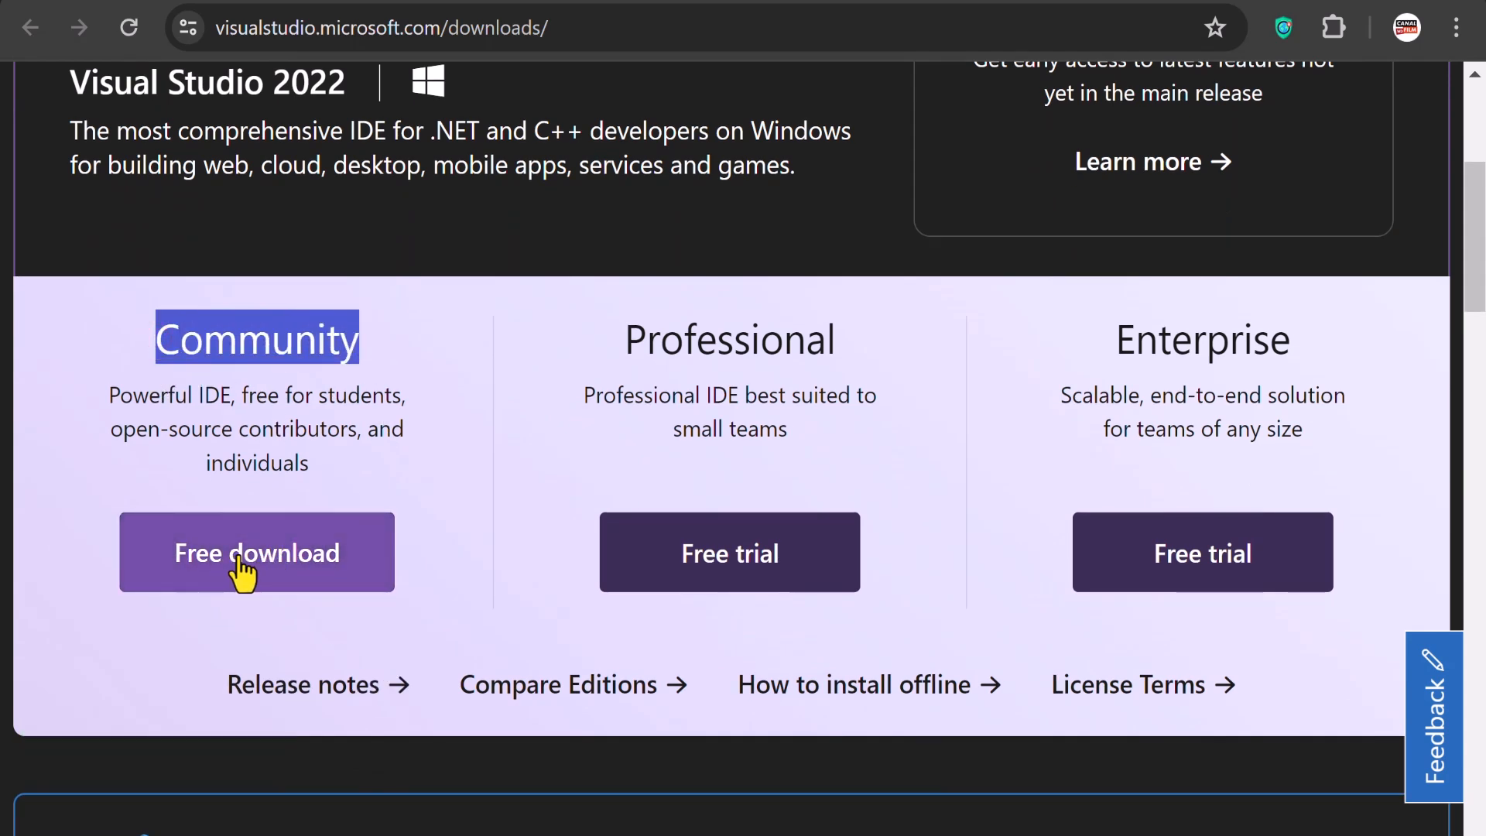
Open the README's VS C++ Build Tools link, request the Build Tools download, cancel it and return to the README
click(364, 2)
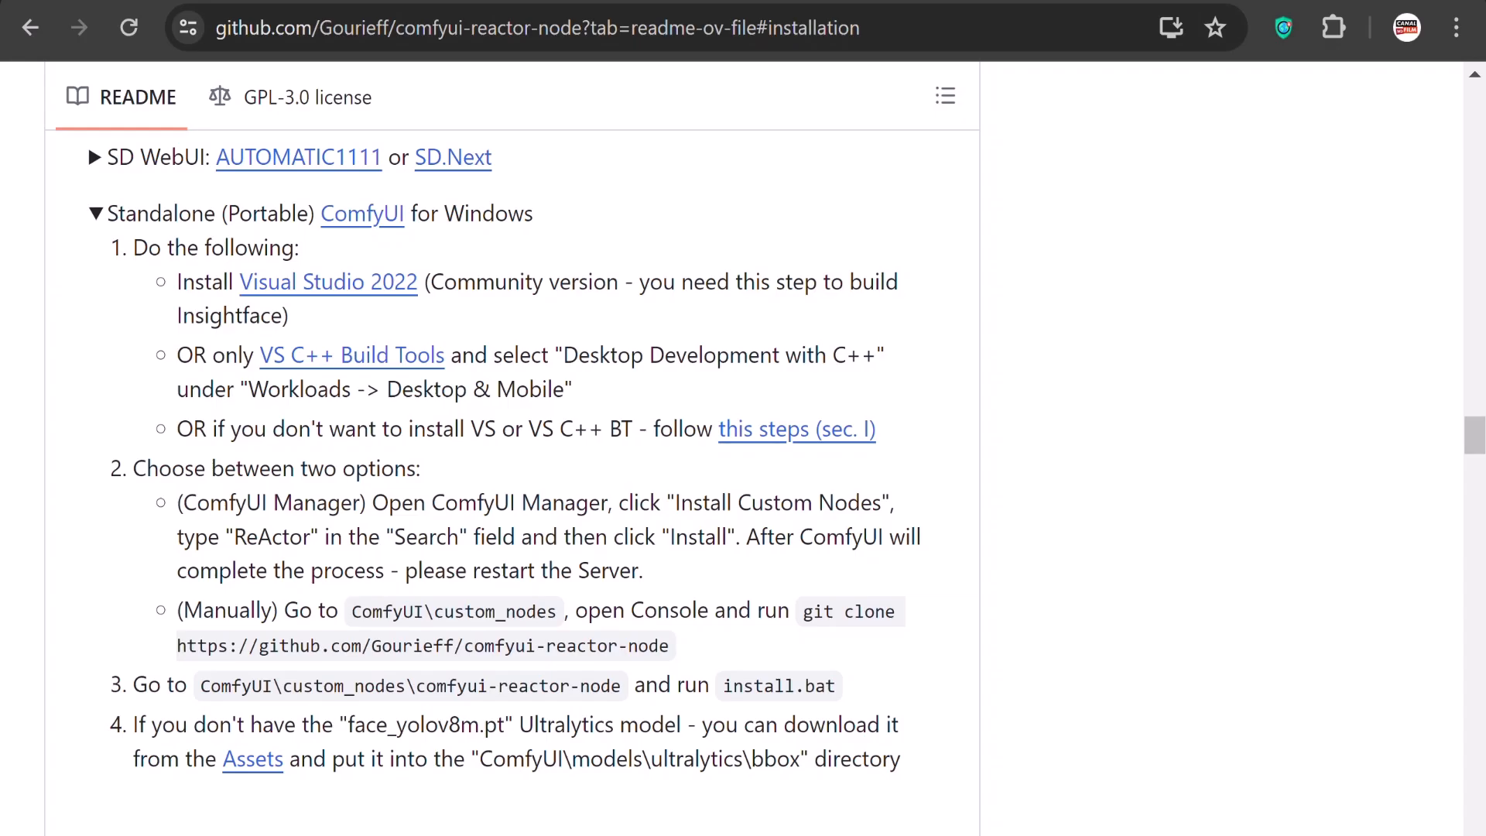
right_click(358, 361)
click(409, 383)
click(600, 2)
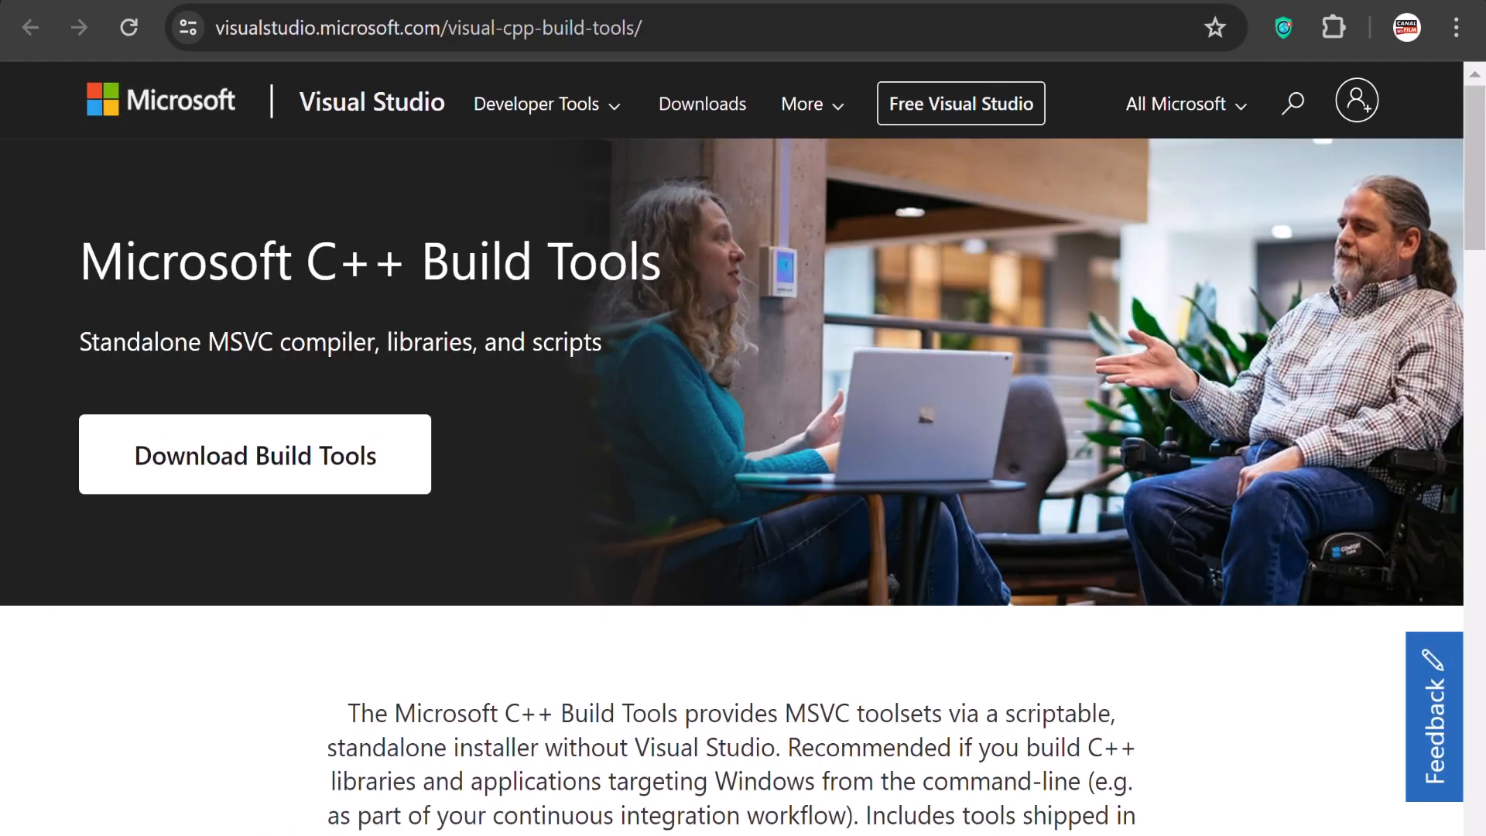
click(278, 474)
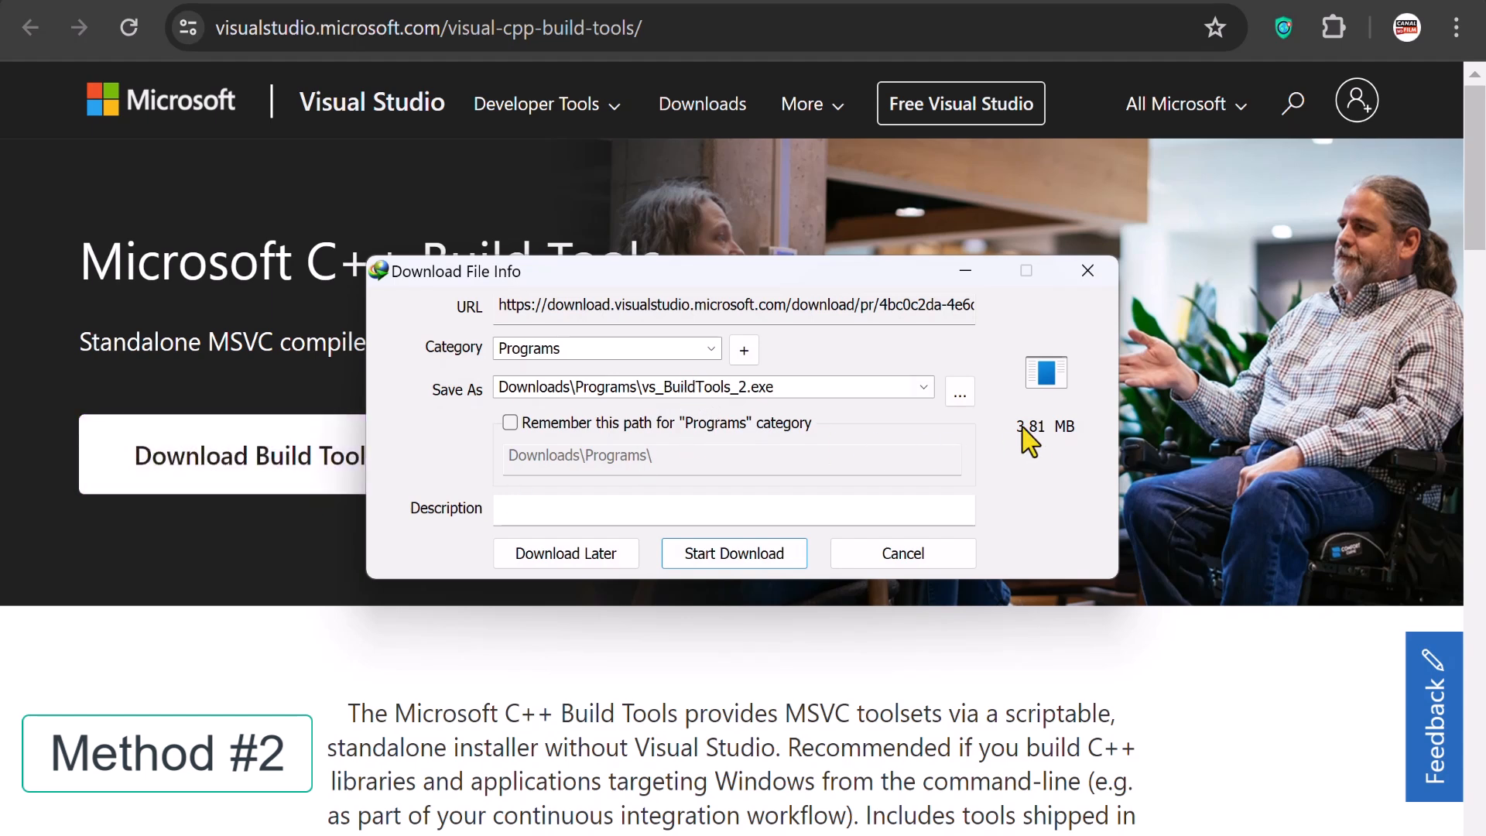
click(931, 555)
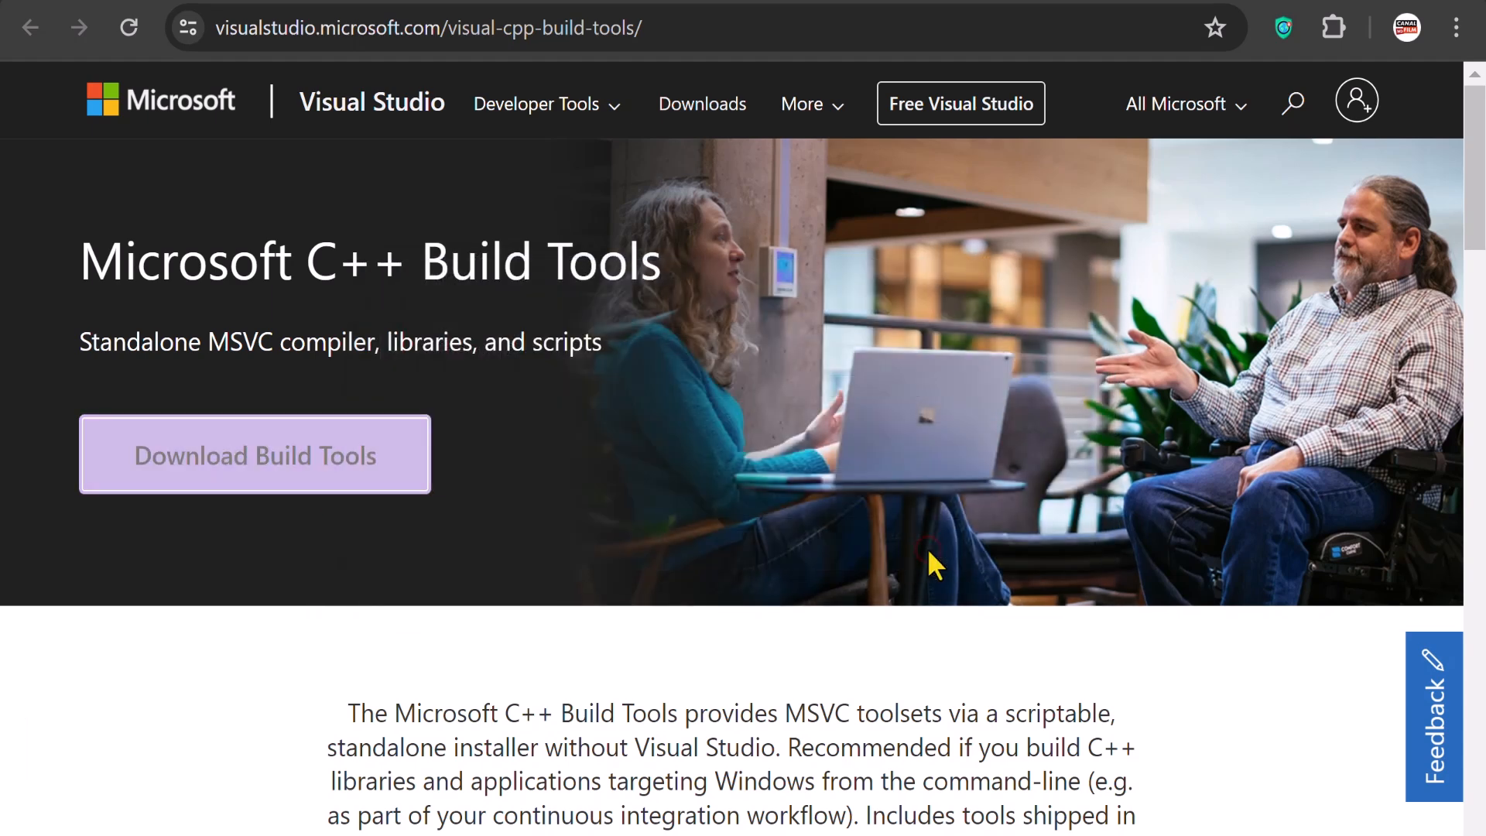
key(ctrl+w)
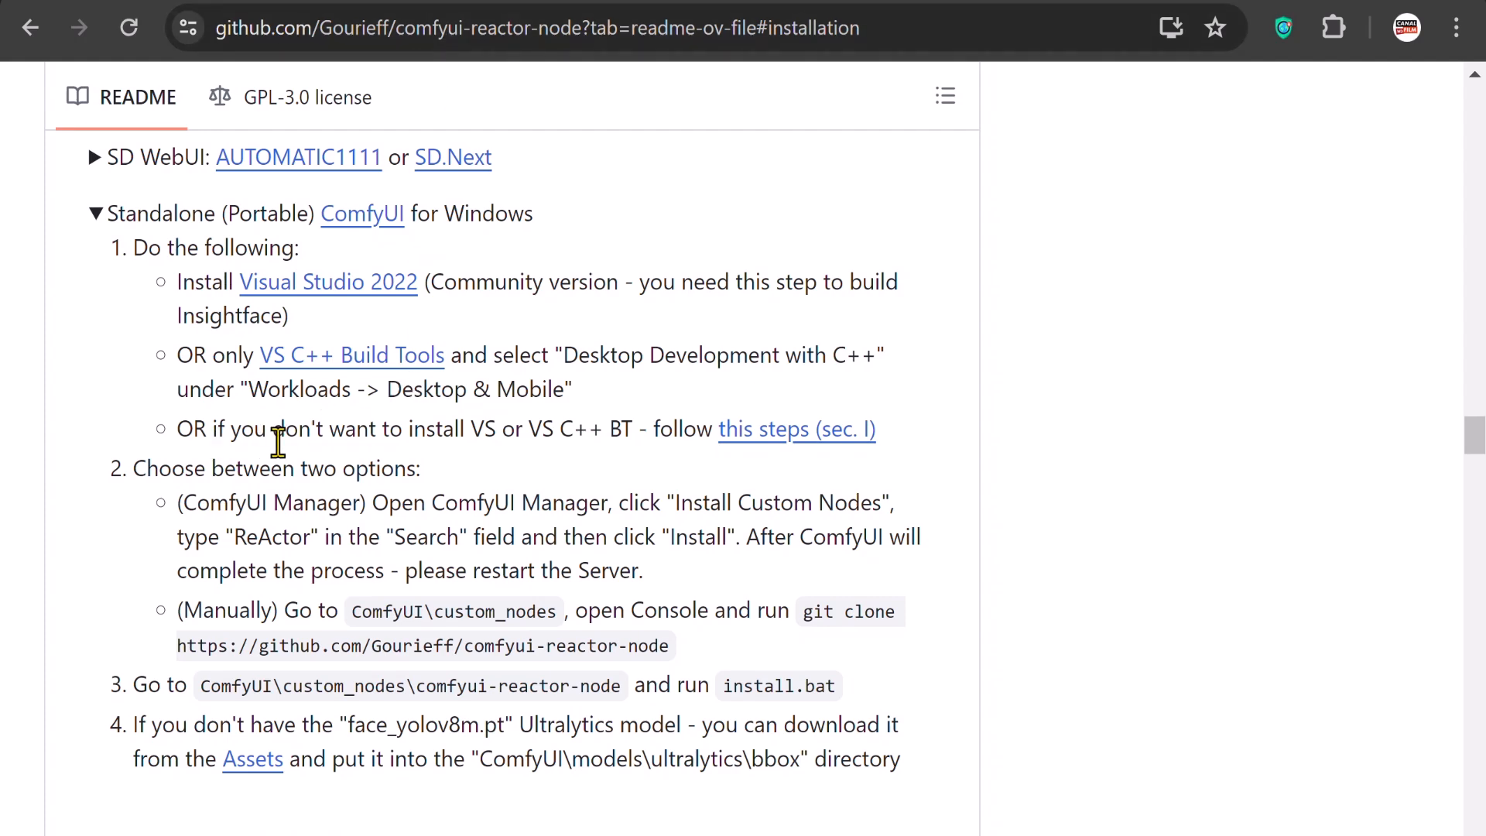
From the Google results for the Visual Studio 2015-2022 redistributable, open Microsoft's Latest supported Visual C++ Redistributable downloads page in a new tab
click(677, 7)
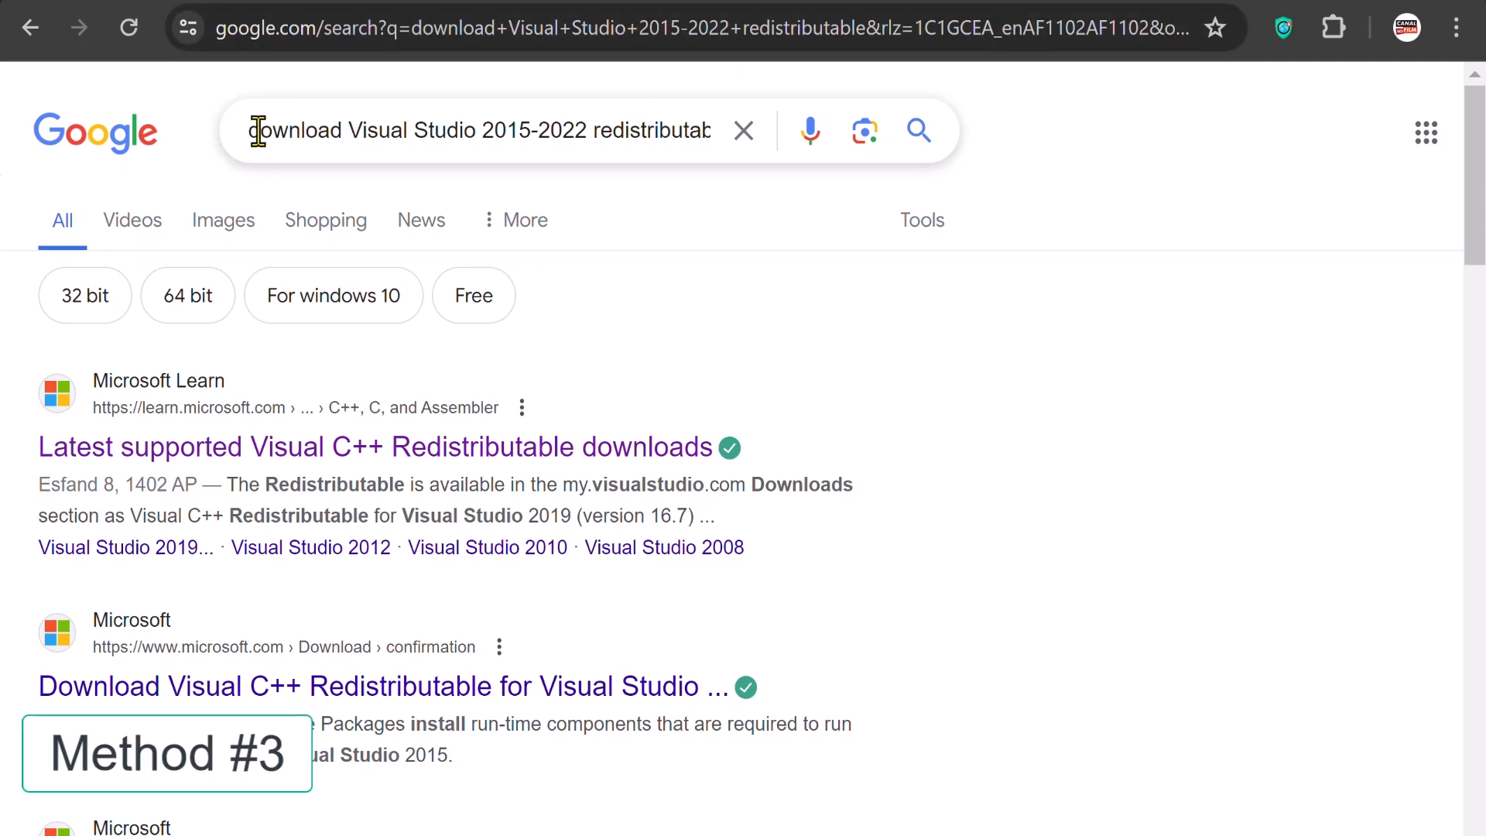
drag(250, 130, 743, 135)
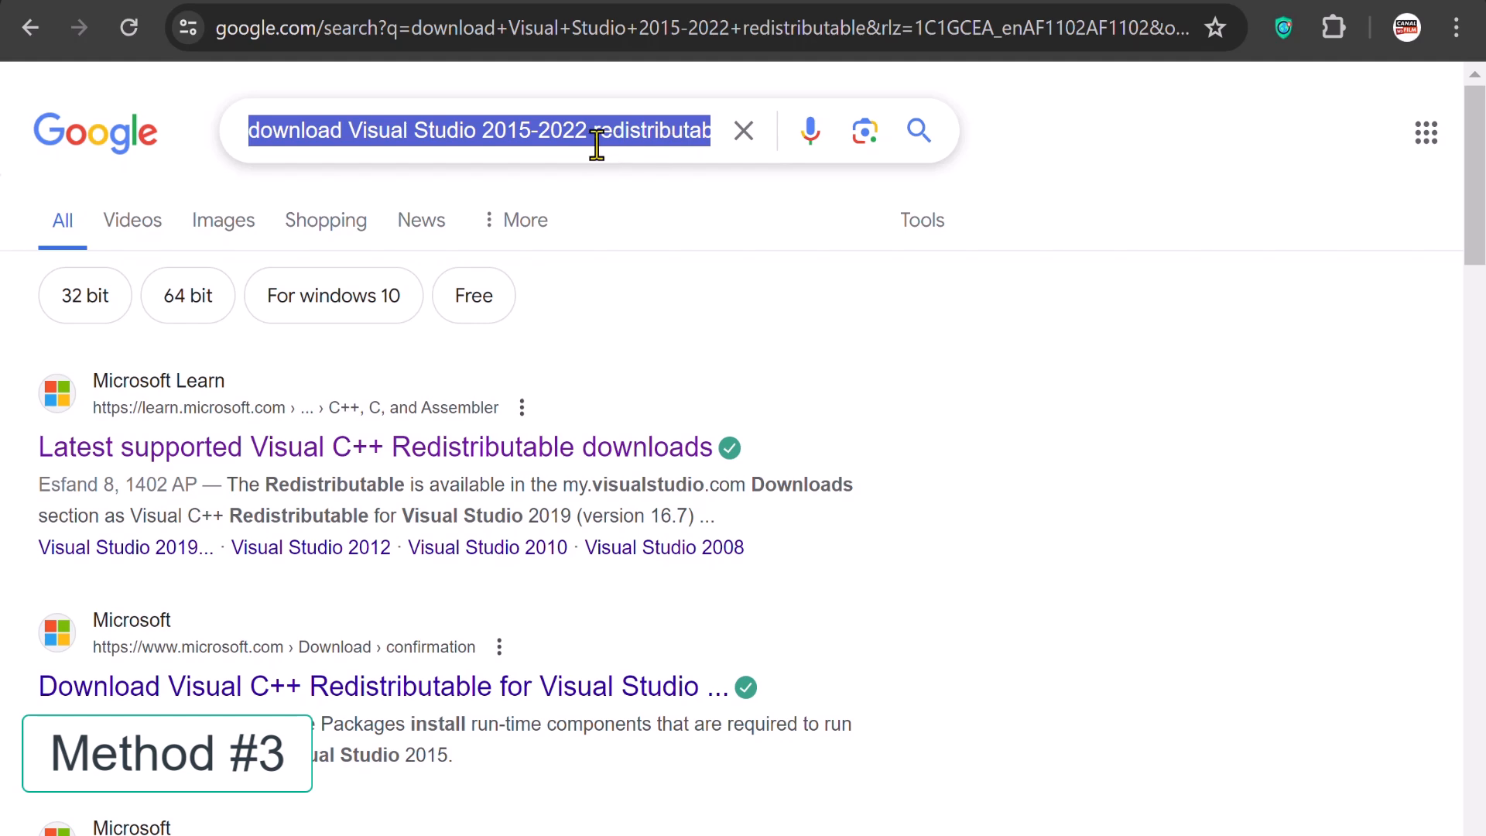
right_click(432, 449)
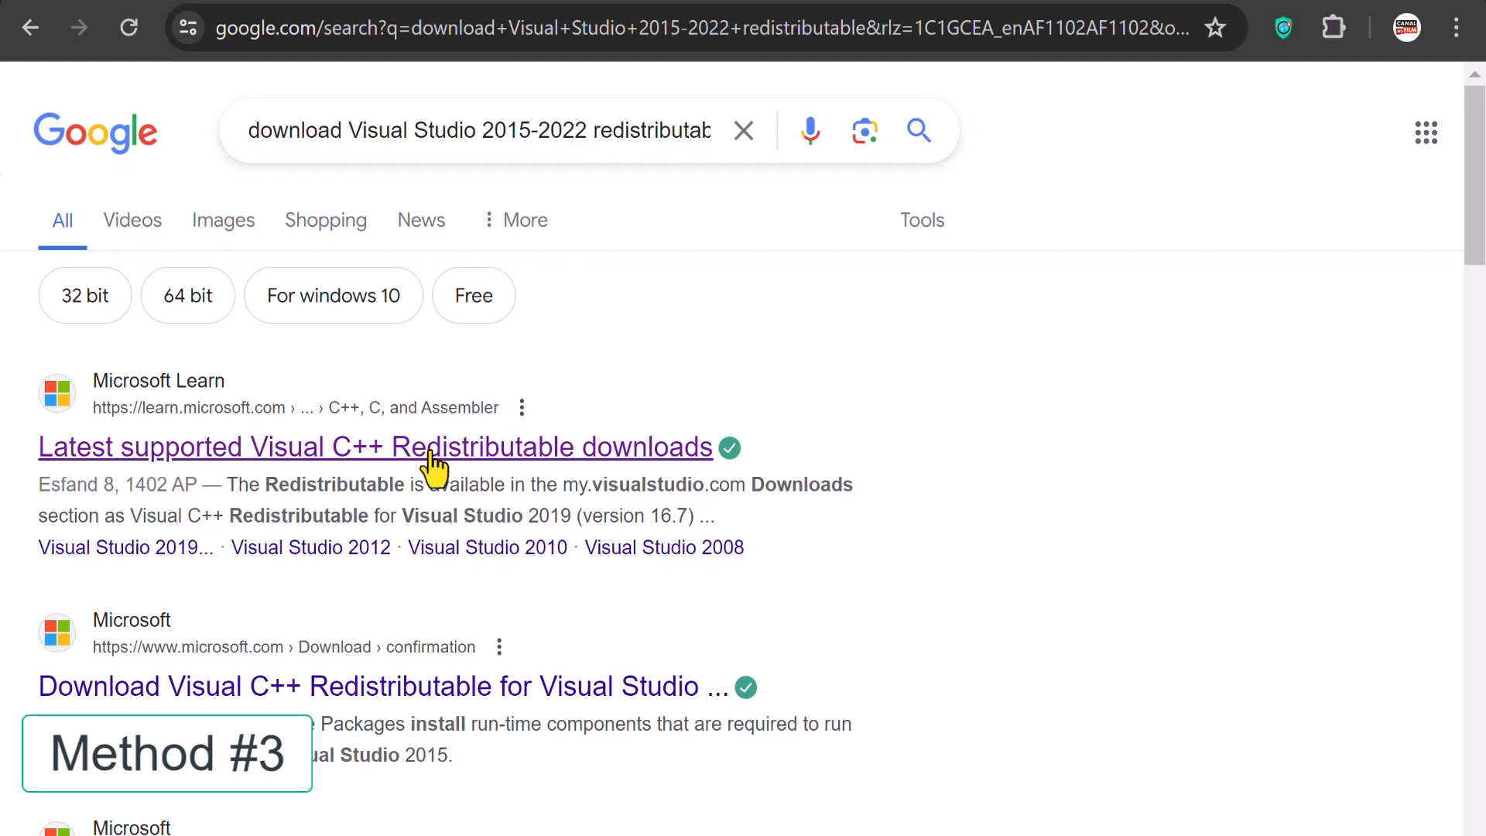
click(527, 480)
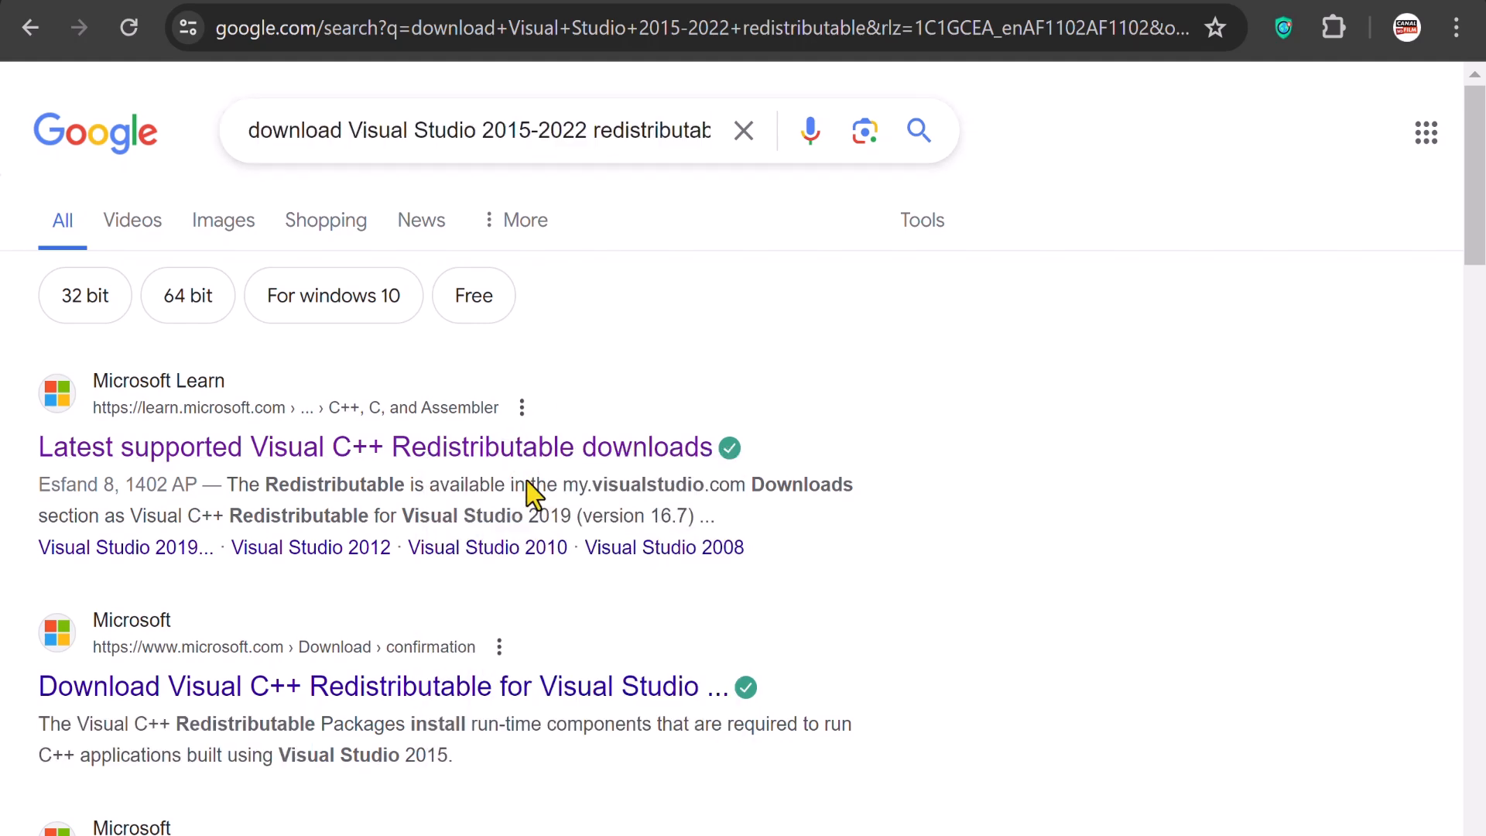
key(ctrl+Tab)
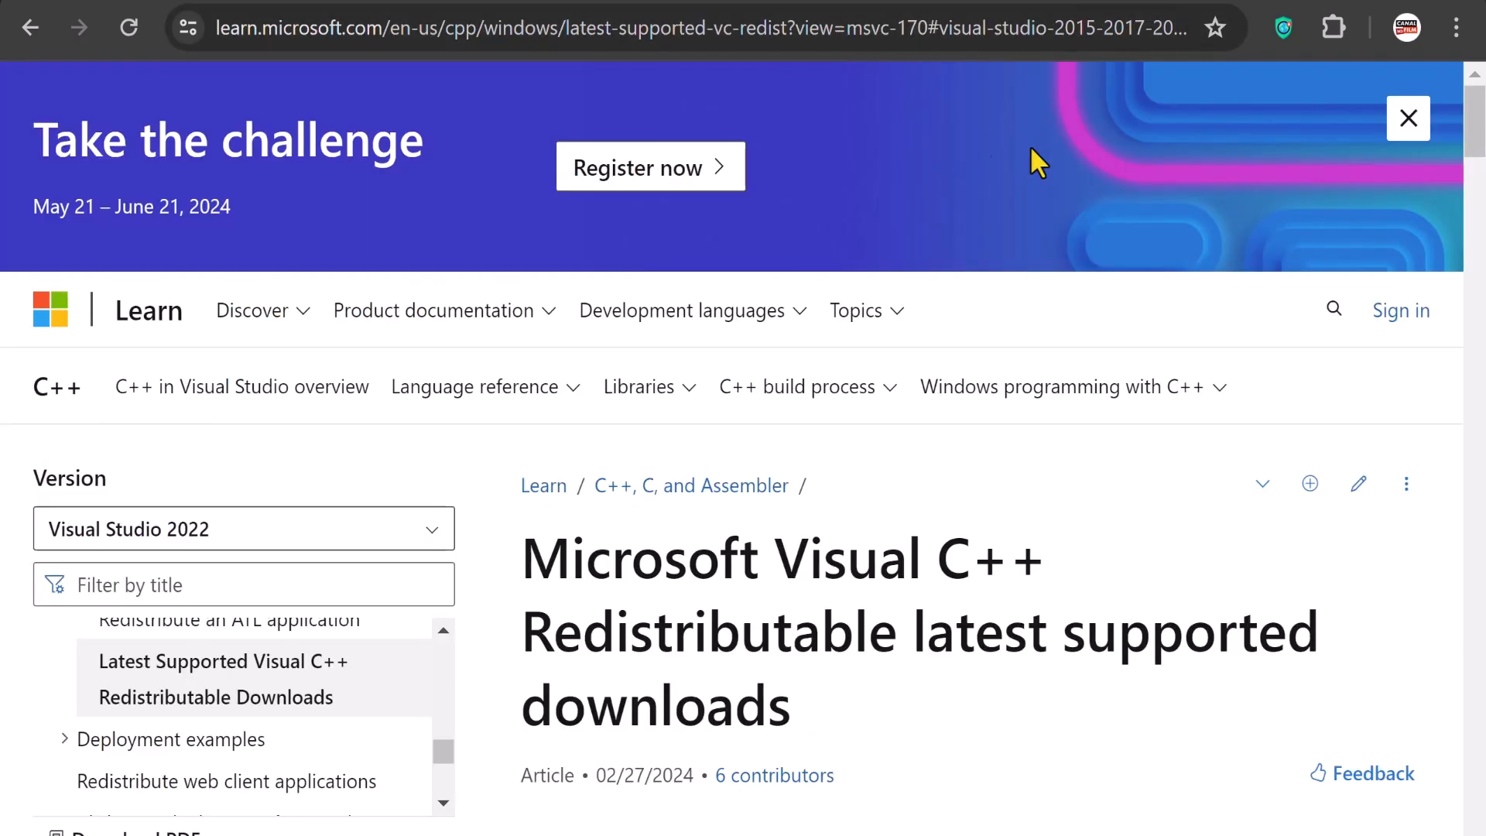
Find the latest Visual C++ Redistributable version, request the X64 download VC_redist.x64.exe, and cancel it
drag(1475, 118, 1480, 283)
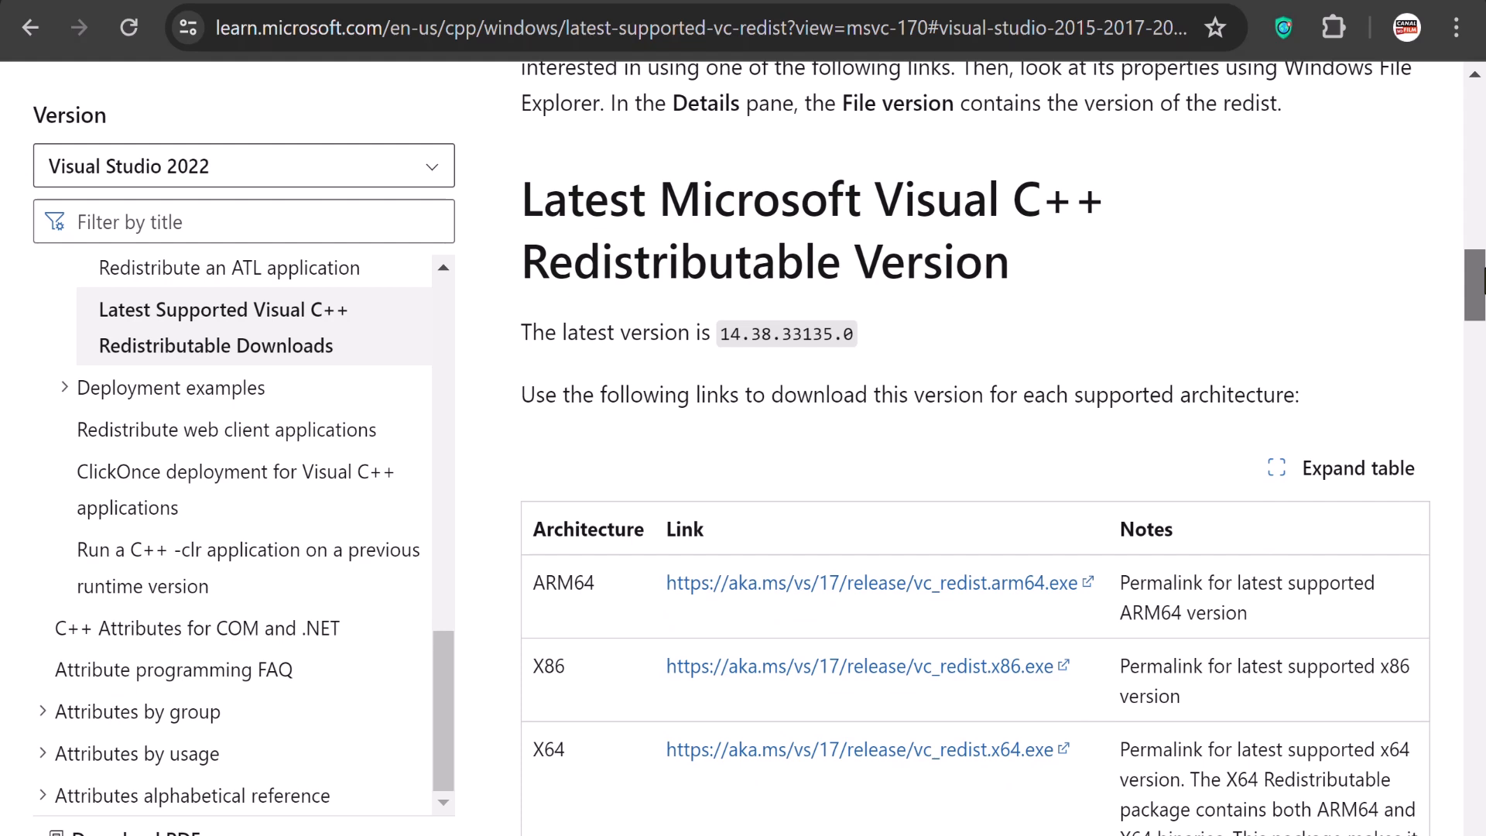
drag(524, 334, 862, 334)
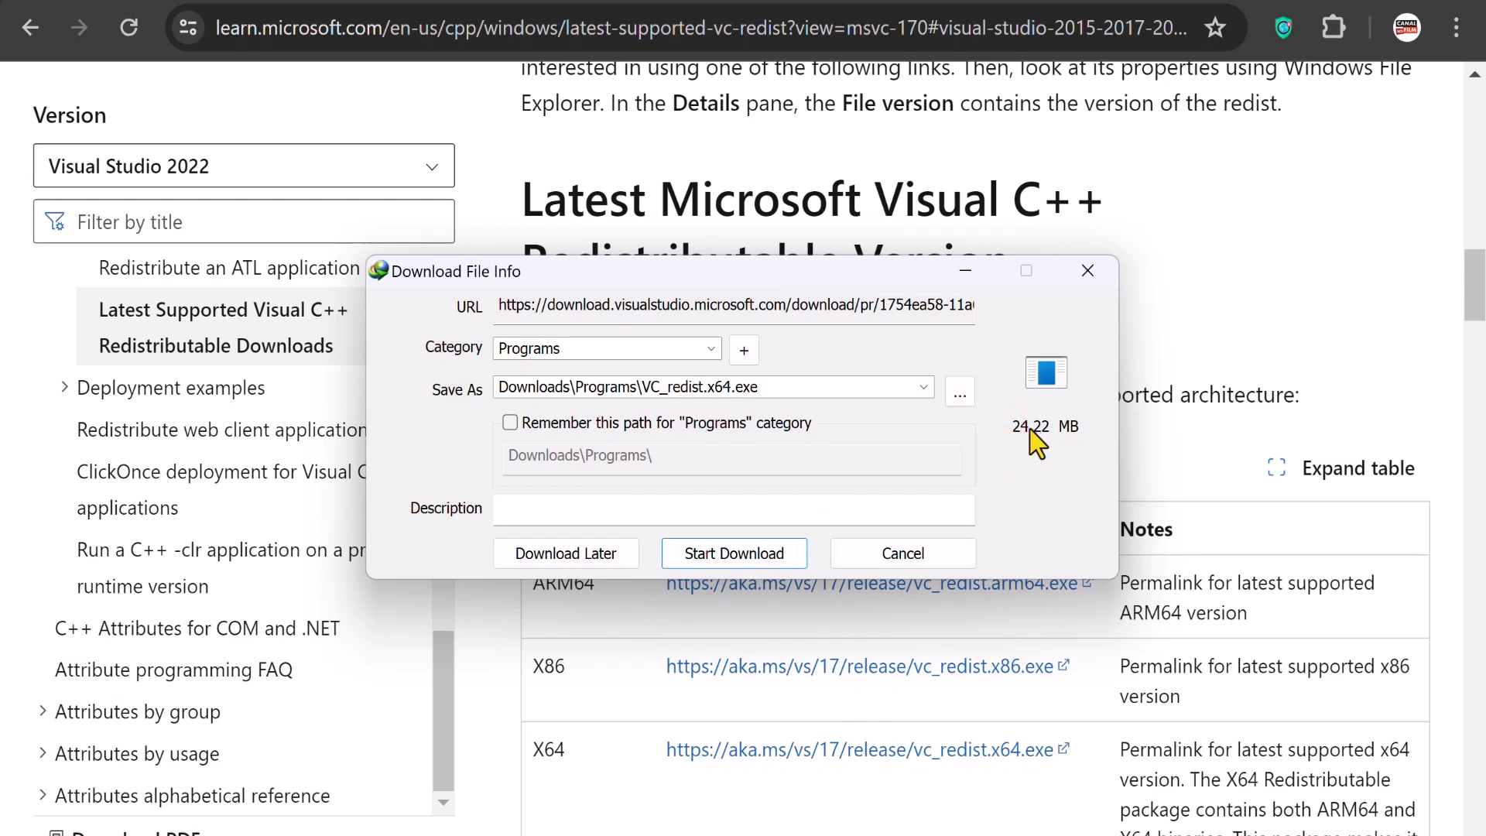
click(916, 555)
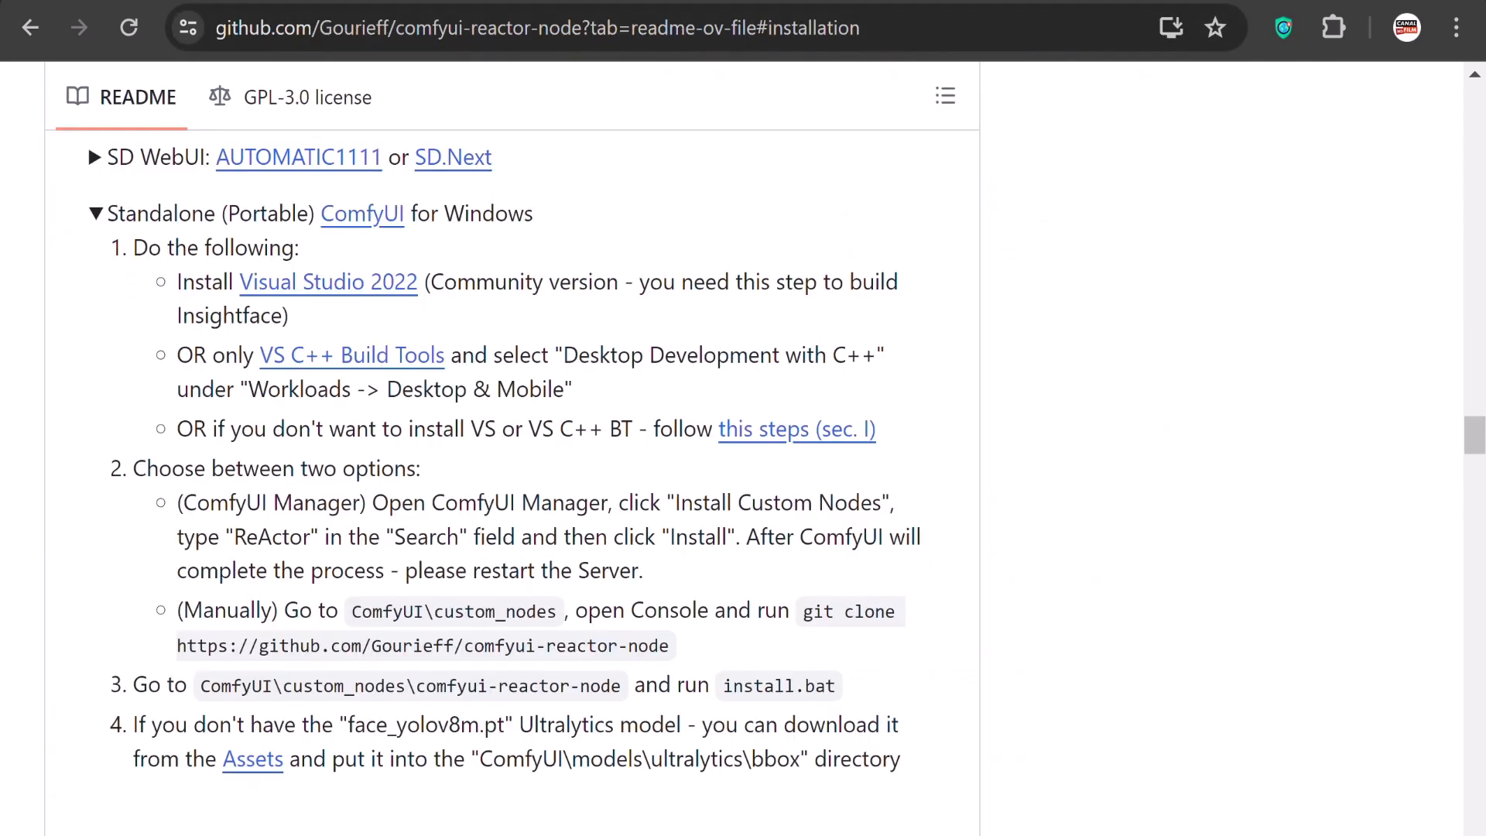
Following the README's install.bat instruction, open the ComfyUI_windows_portable\ComfyUI\custom_nodes folder on Drive (E:) in File Explorer
scroll(1094, 525, down, 3)
drag(137, 402, 625, 402)
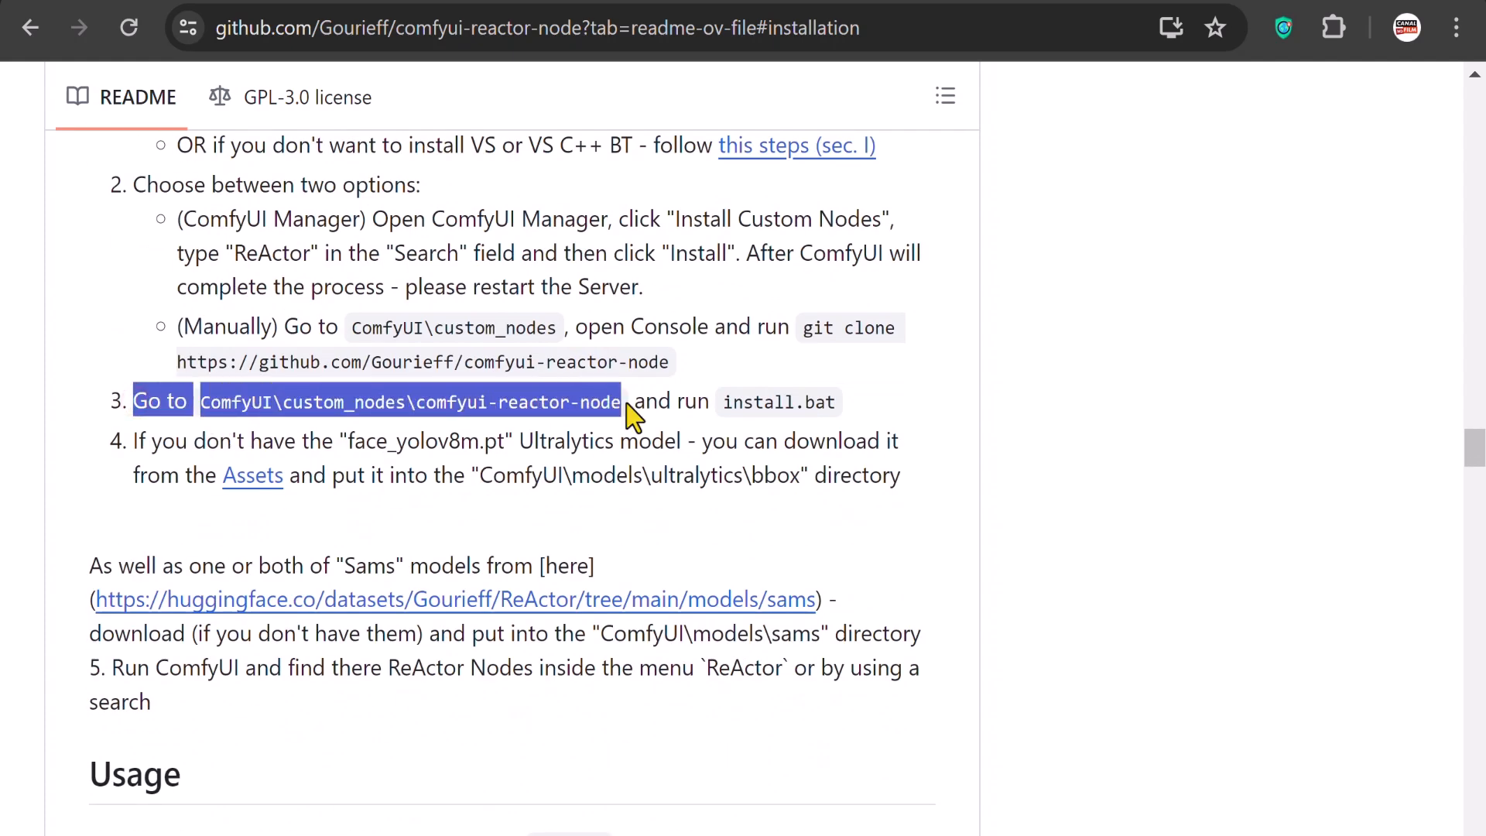
drag(725, 402, 839, 410)
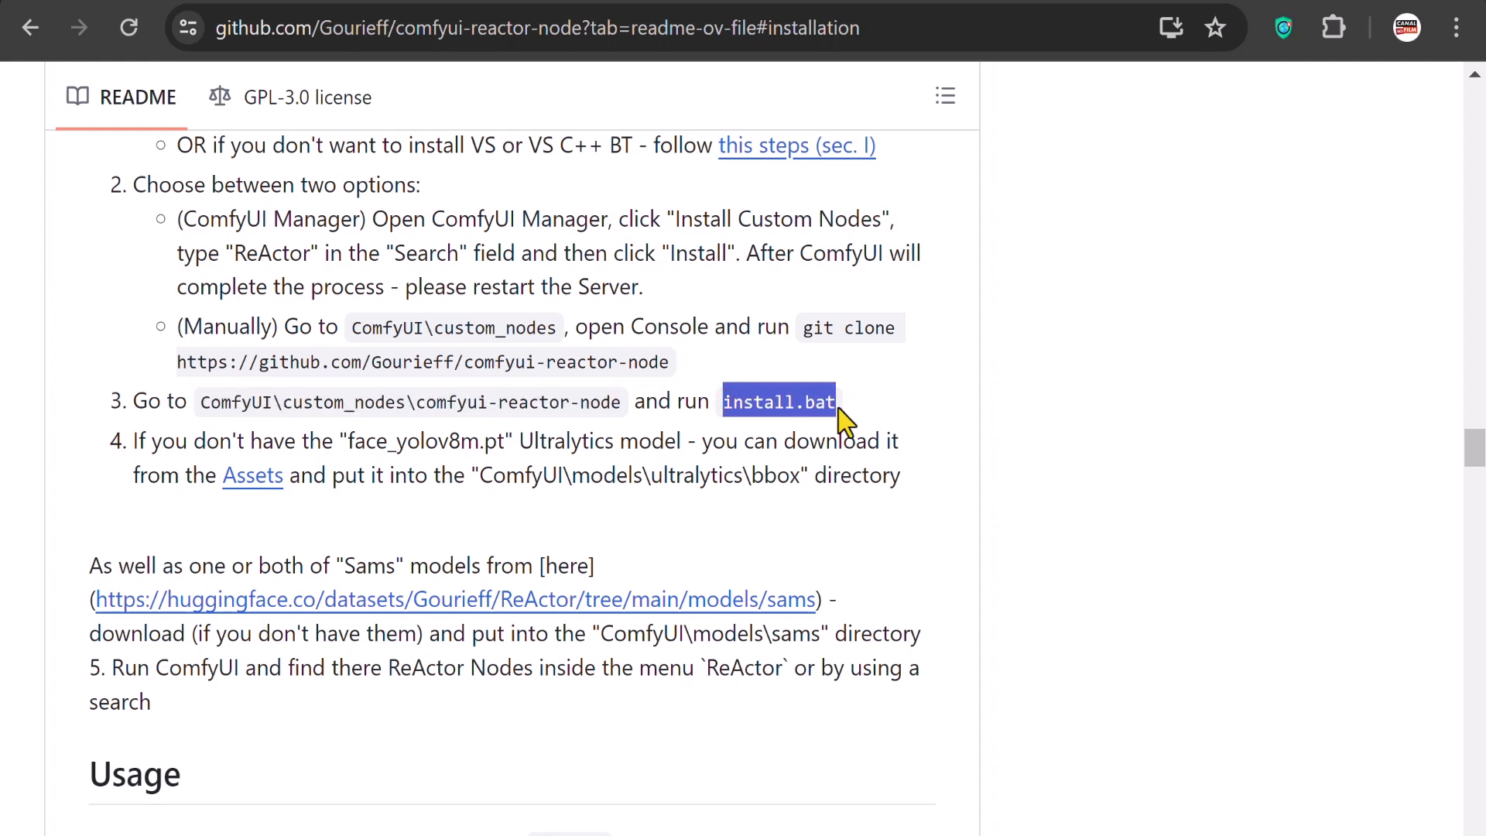
key(super+e)
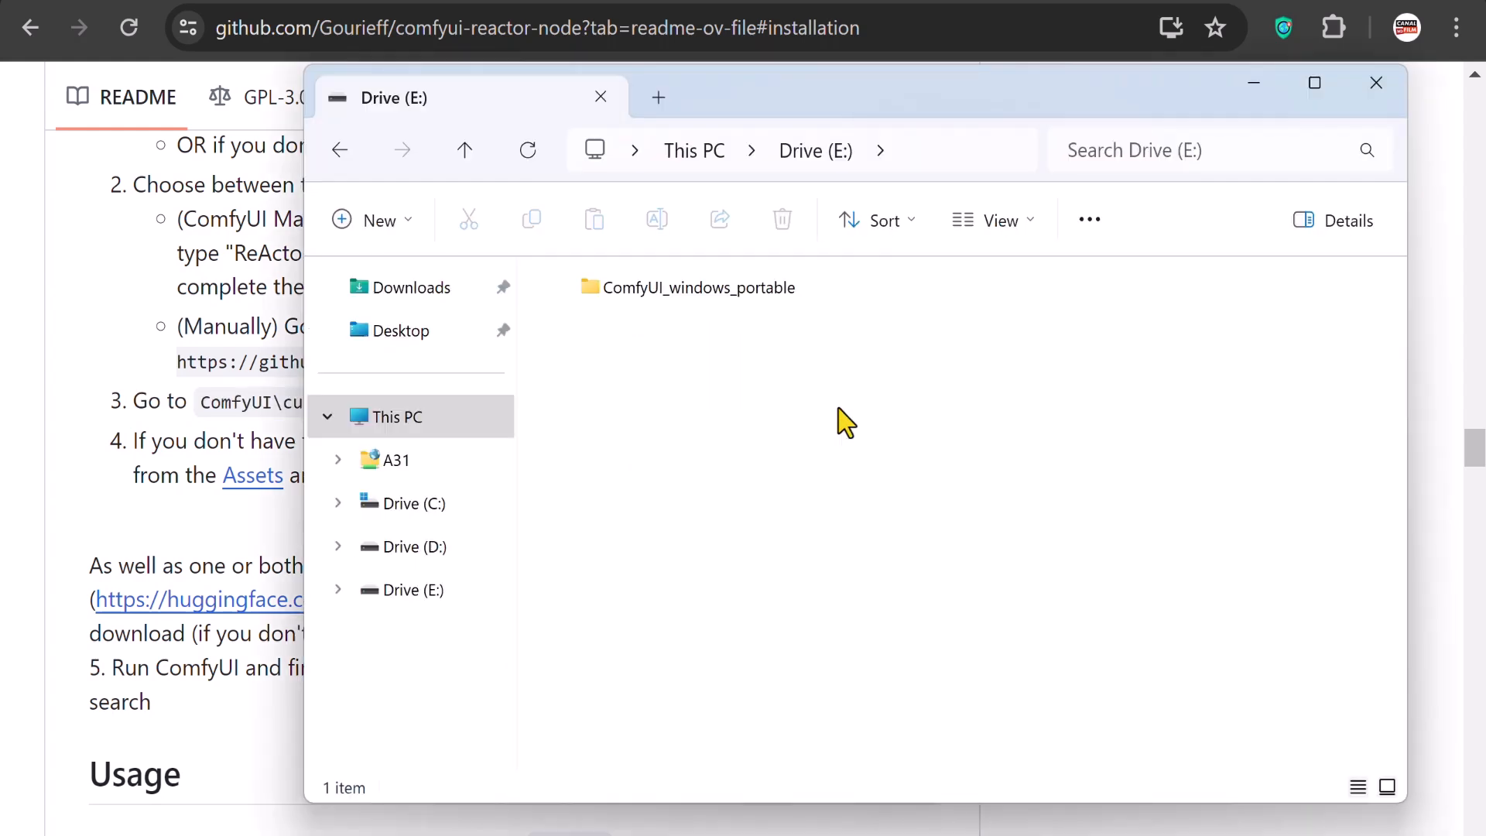
click(622, 288)
double_click(625, 294)
click(607, 331)
double_click(608, 331)
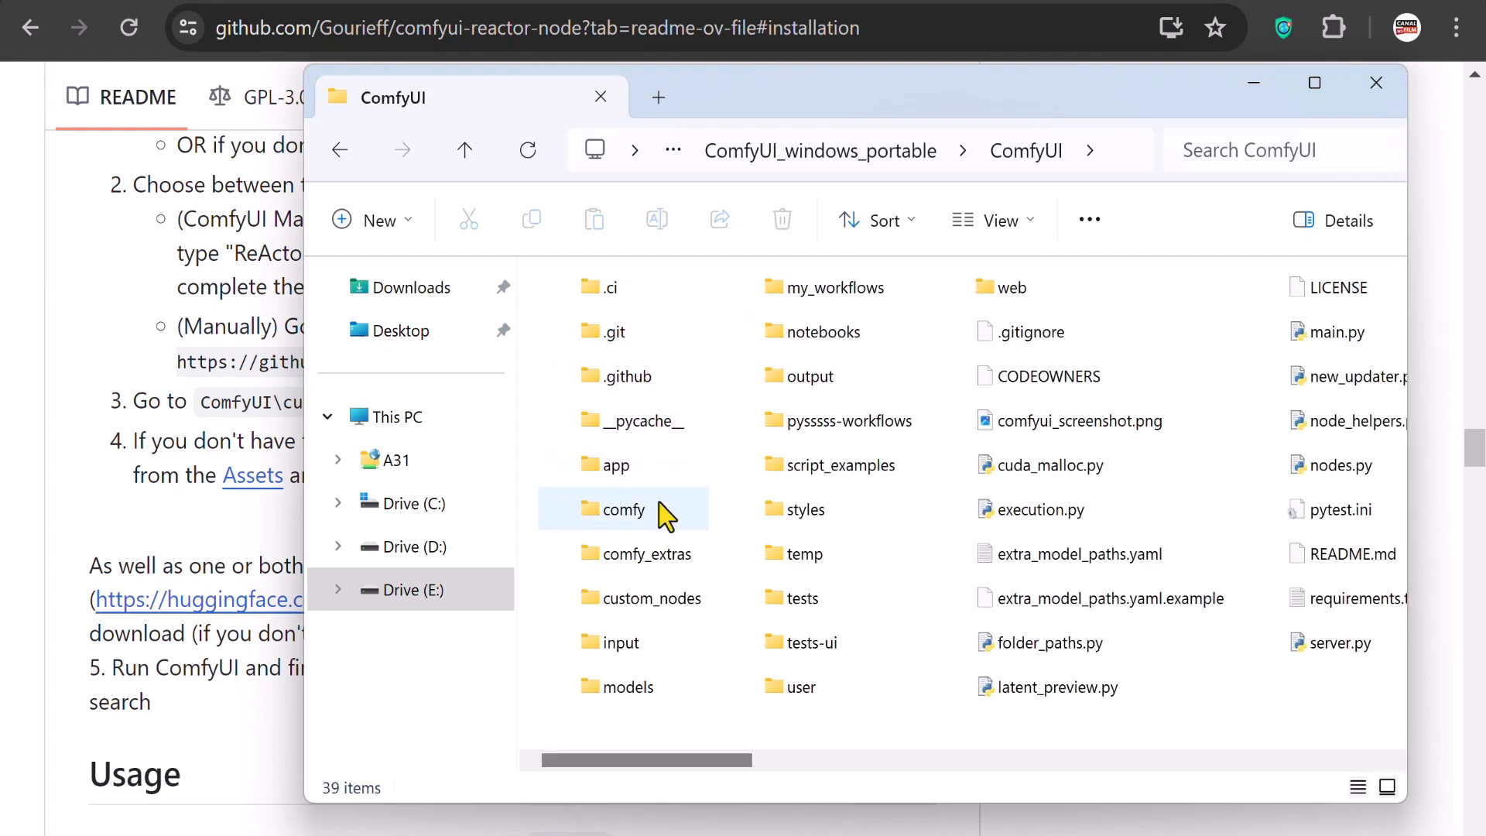
double_click(653, 598)
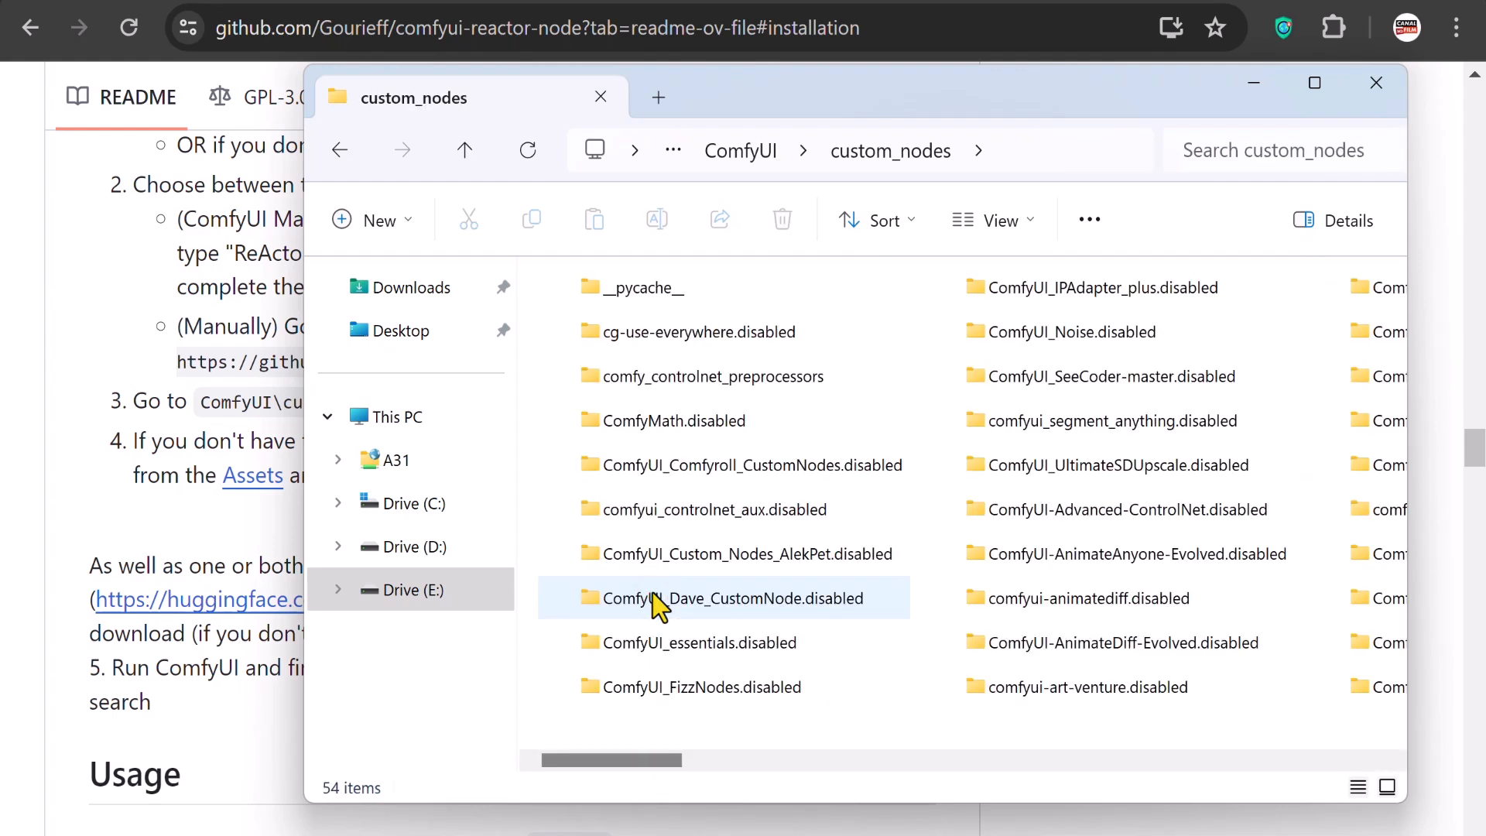
Run install.bat from the comfyui-reactor-node folder and close the console once it is done
scroll(654, 596, right, 6)
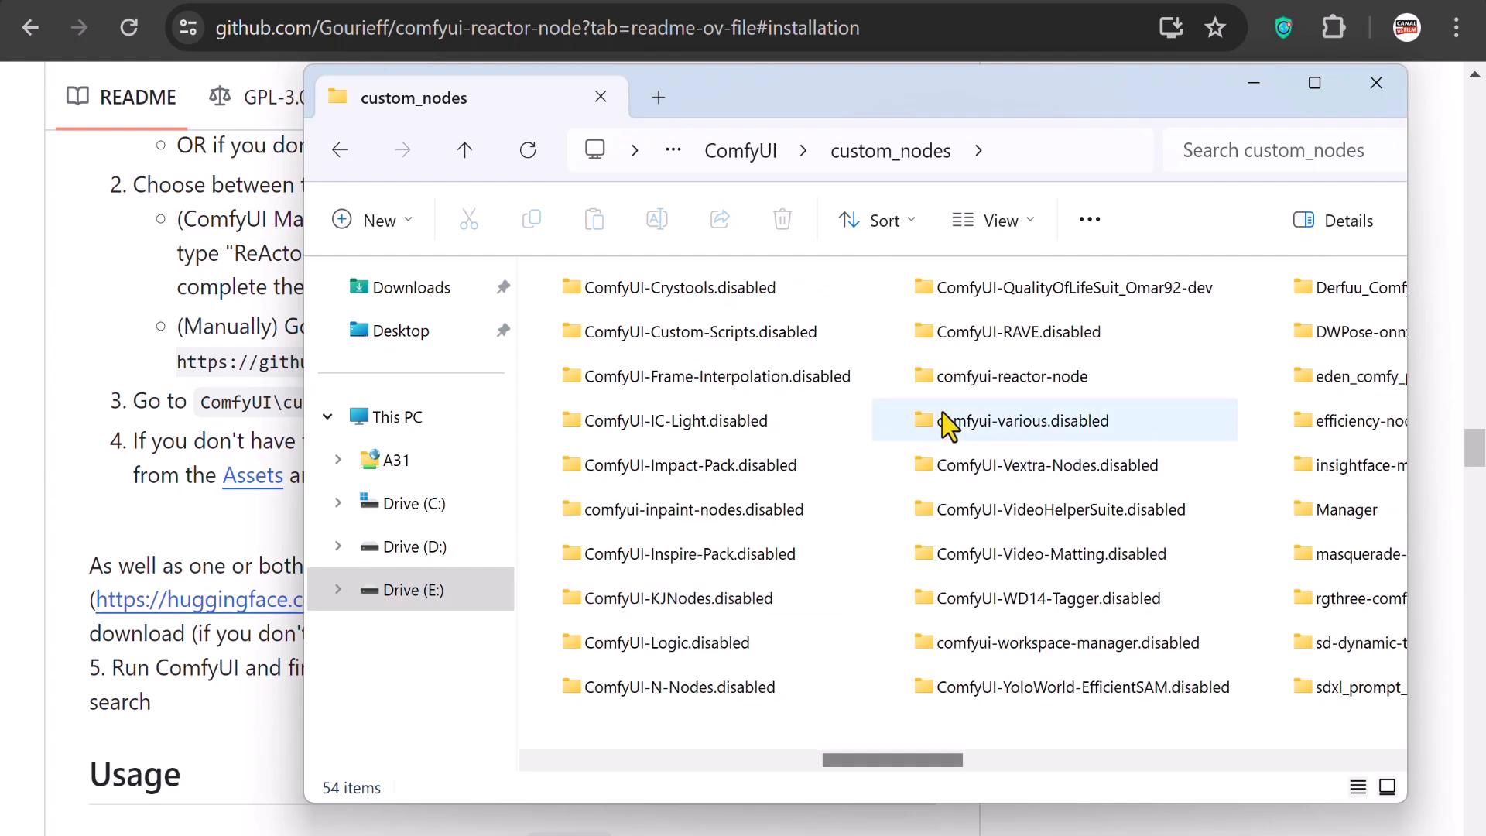
click(974, 385)
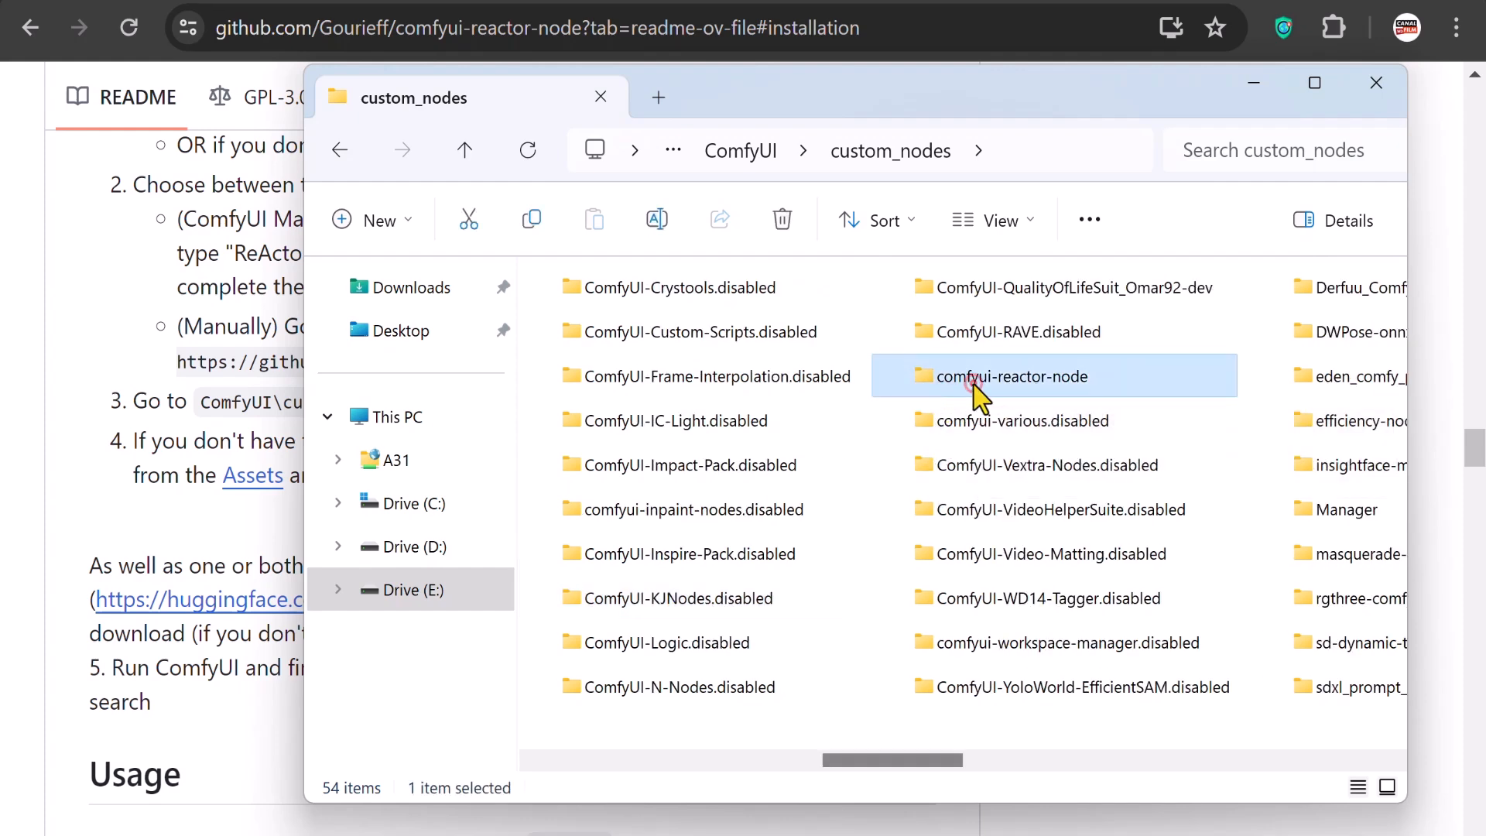
double_click(974, 384)
double_click(610, 653)
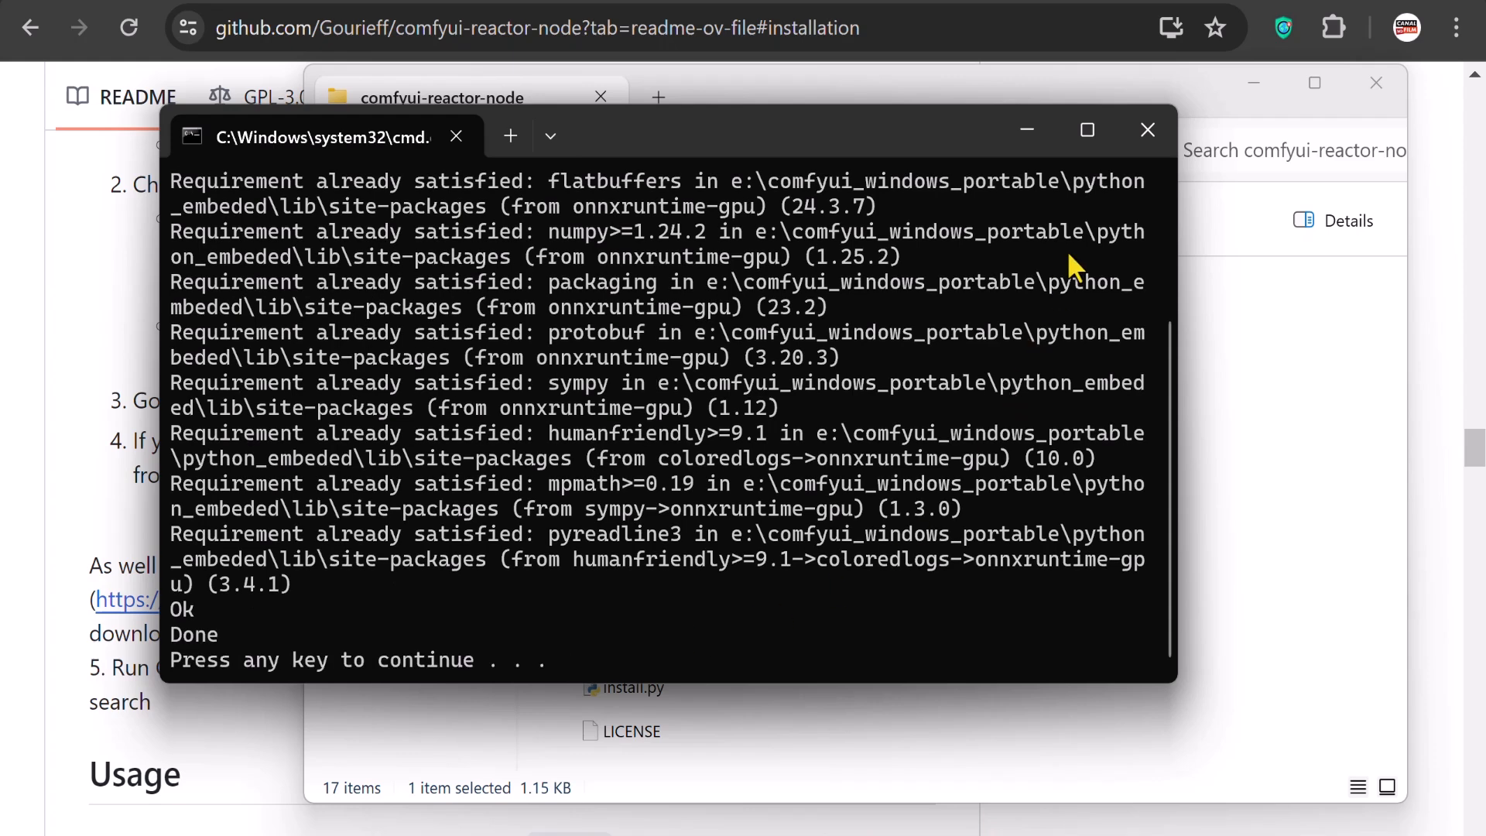
click(1146, 131)
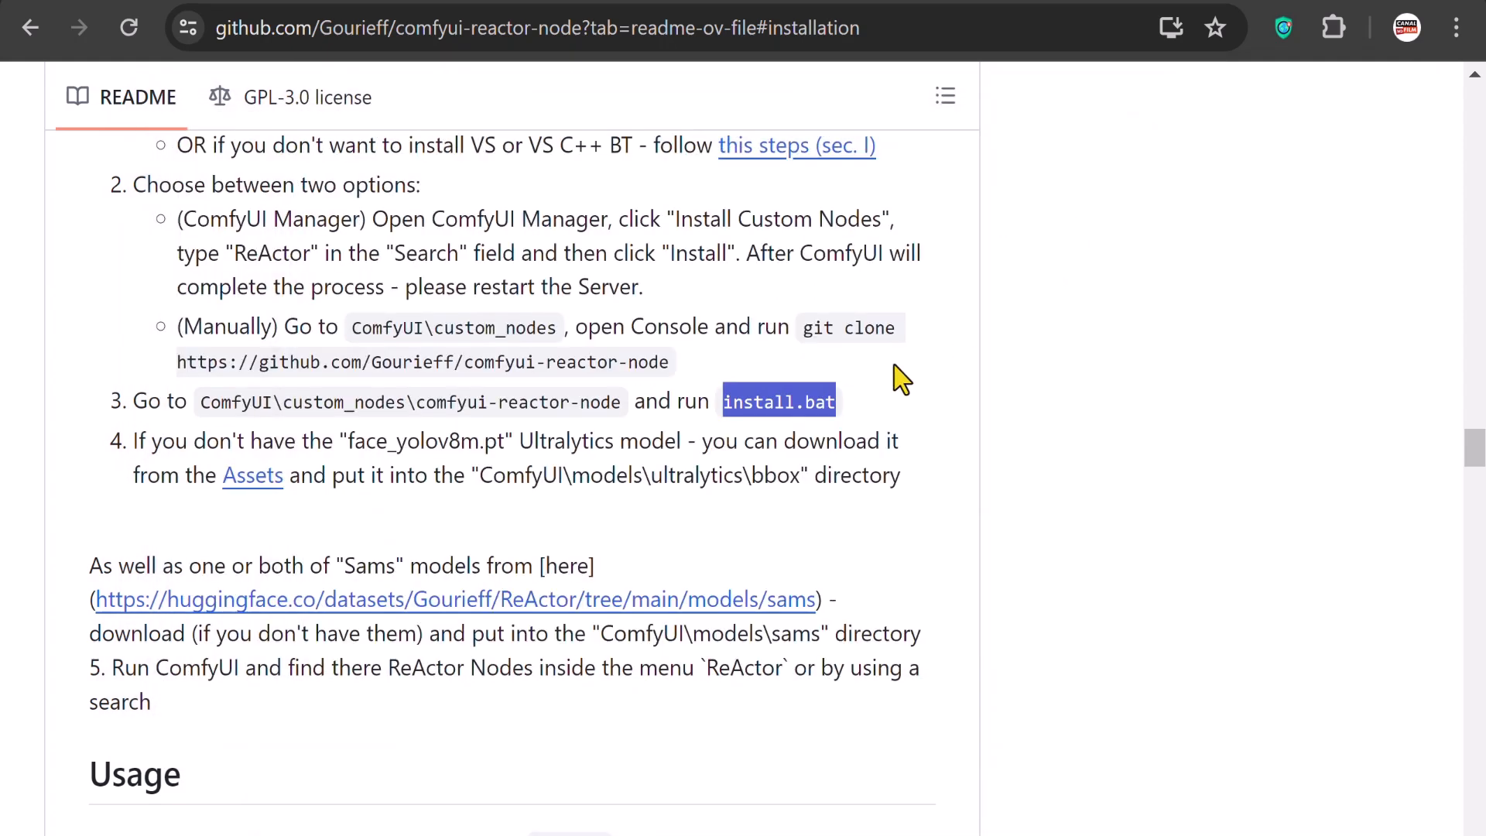
Open the README's Assets link for face_yolov8m.pt in a new tab and check the model's file name and size on Hugging Face
drag(350, 443, 498, 445)
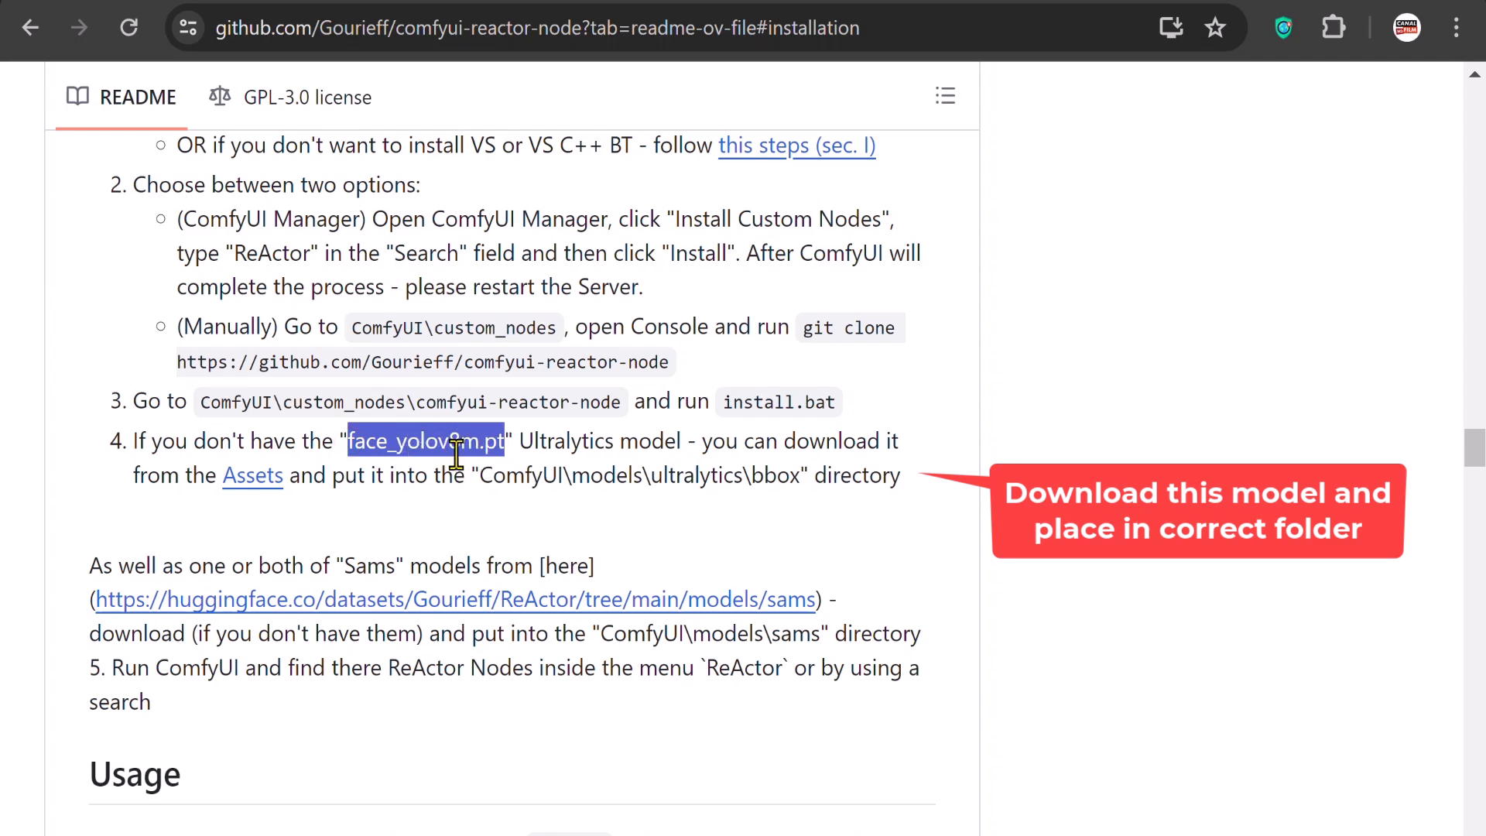
right_click(263, 489)
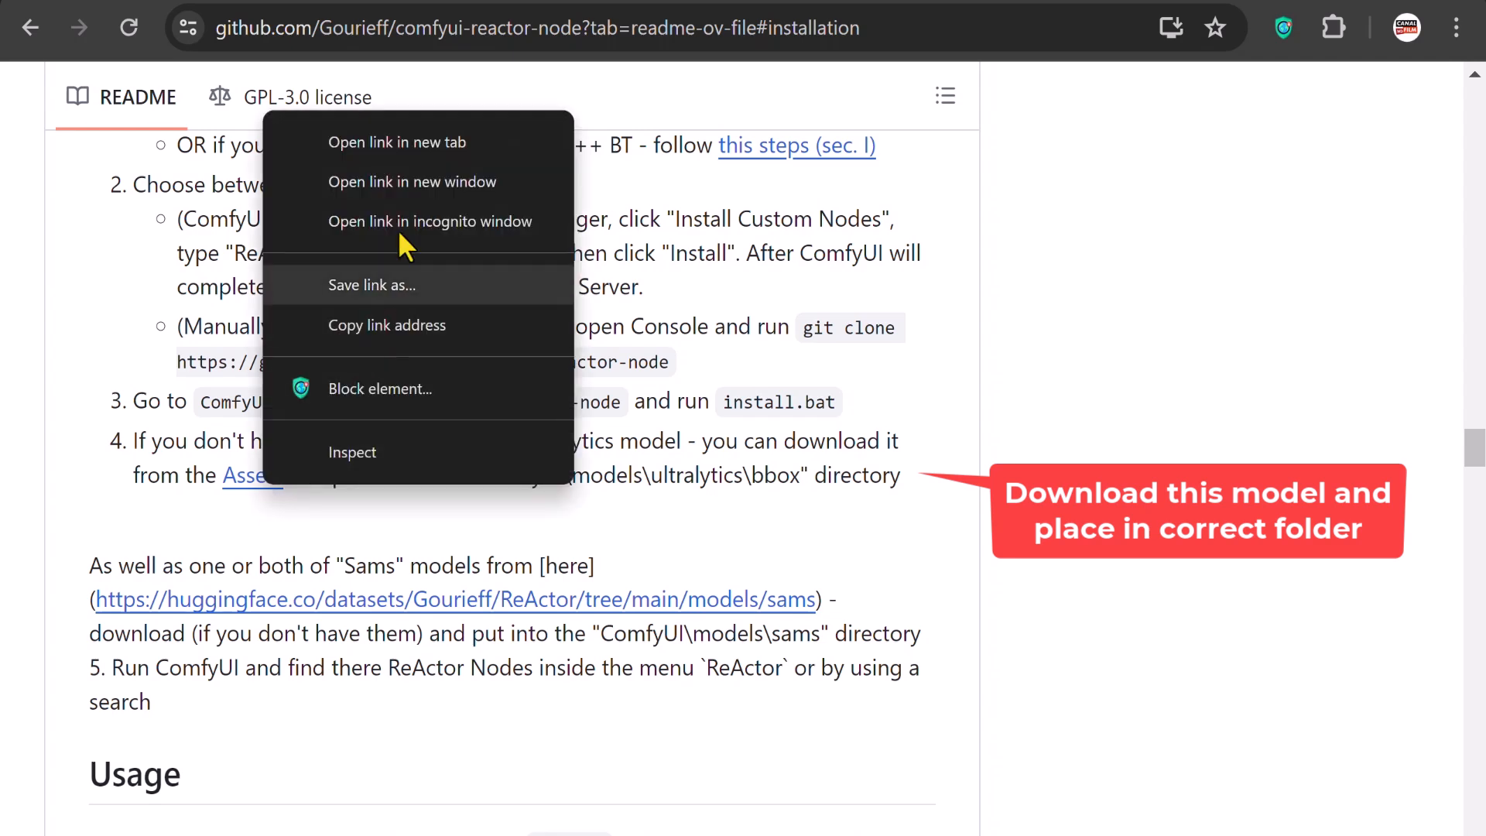
click(418, 142)
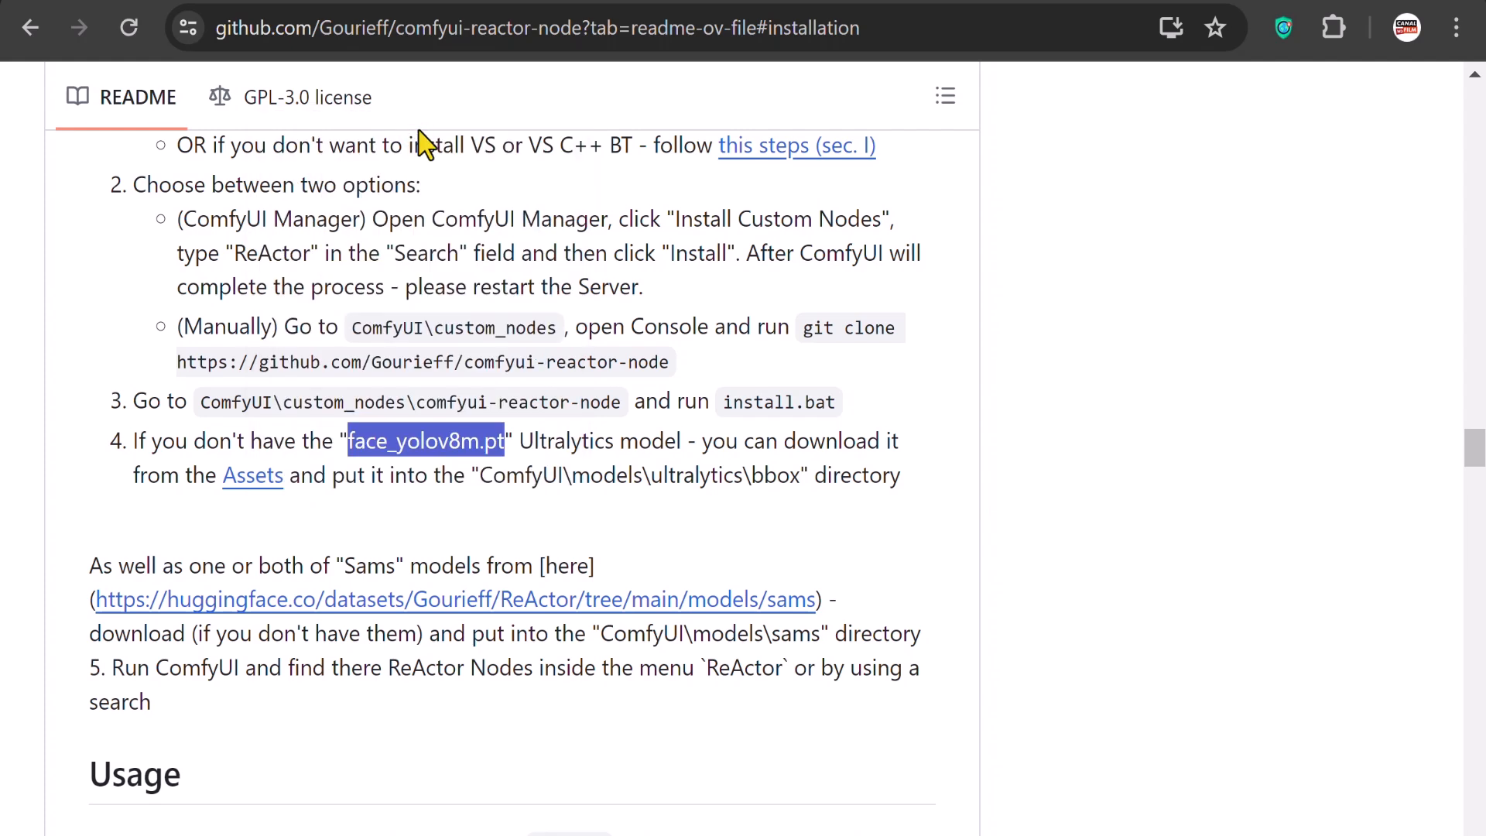
click(486, 1)
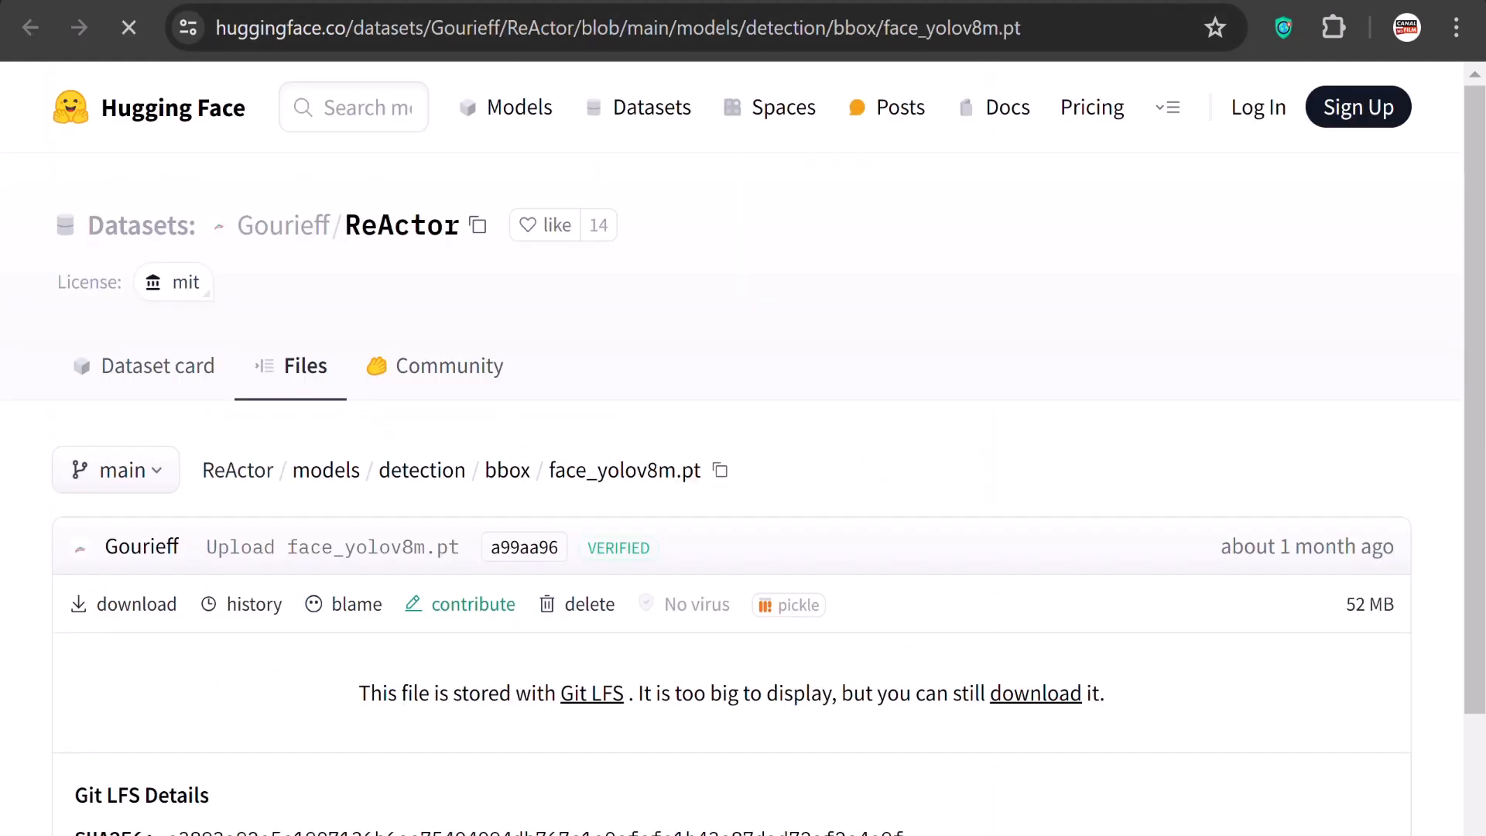
drag(549, 460, 701, 470)
scroll(680, 521, down, 3)
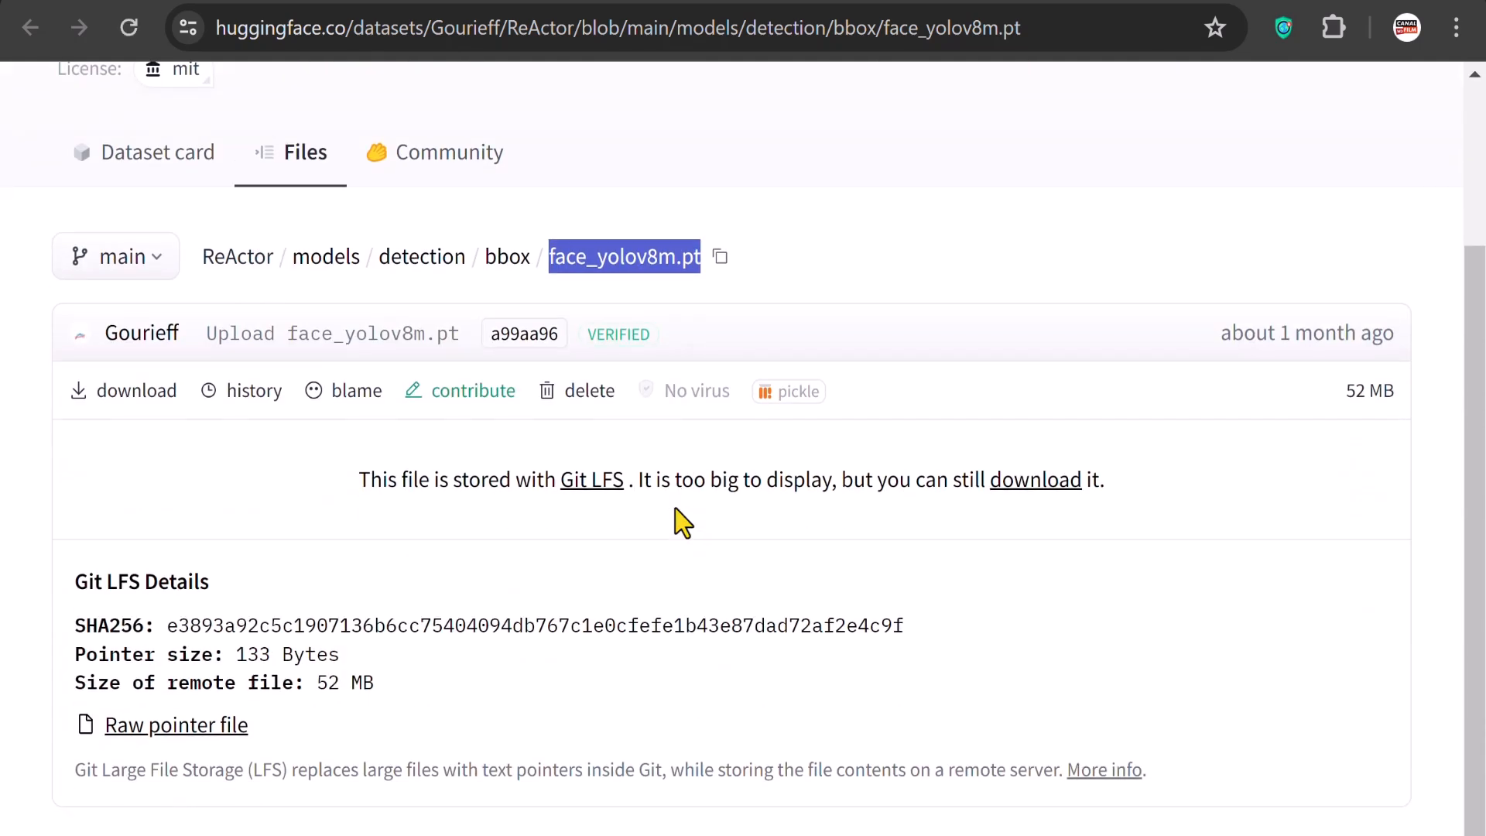
drag(326, 683, 382, 700)
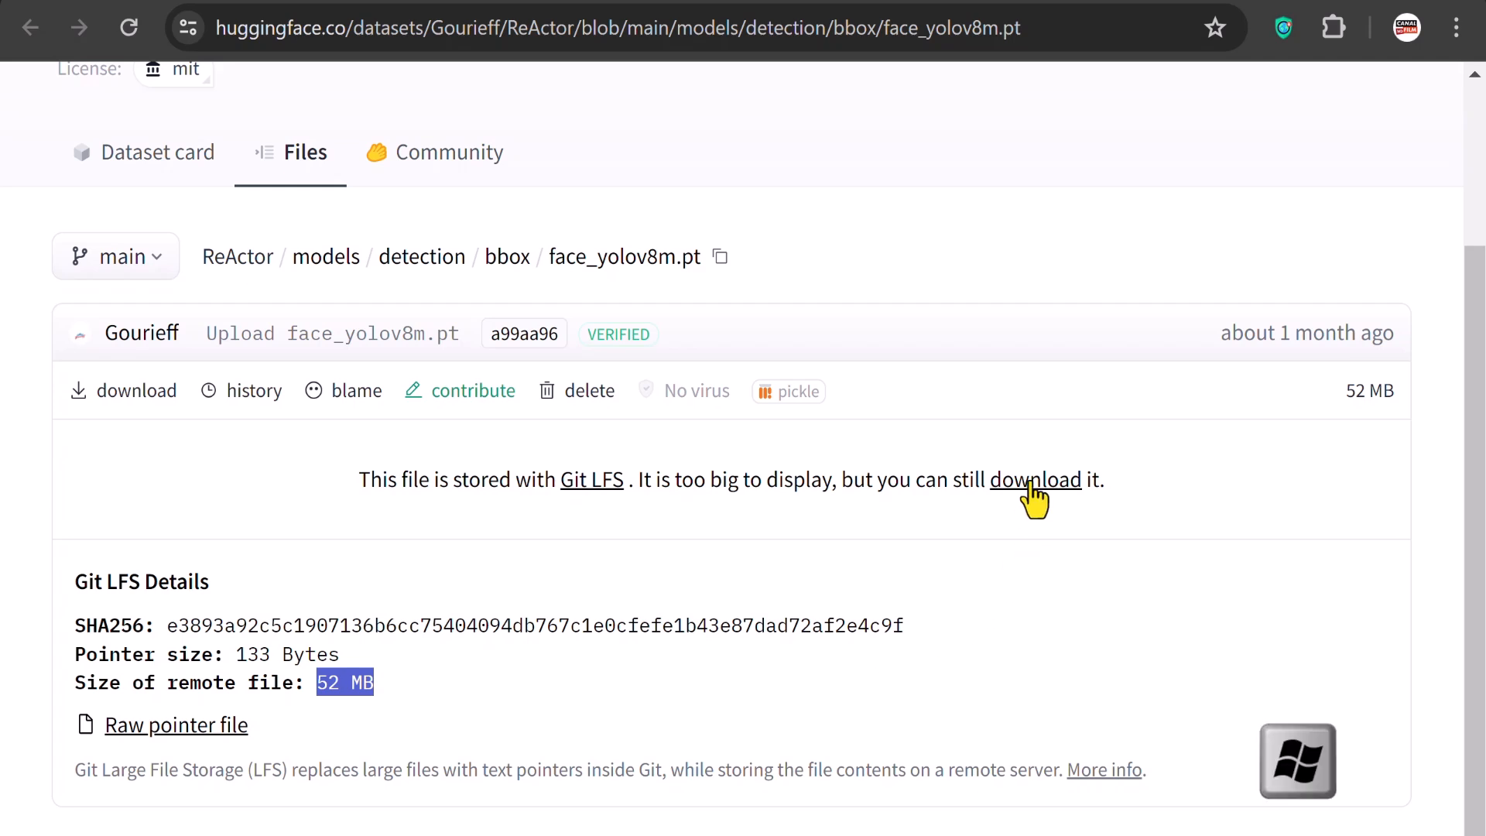
In File Explorer, open ComfyUI_windows_portable\ComfyUI\models\ultralytics\bbox on Drive (E:) and check for face_yolov8m.pt
key(super+e)
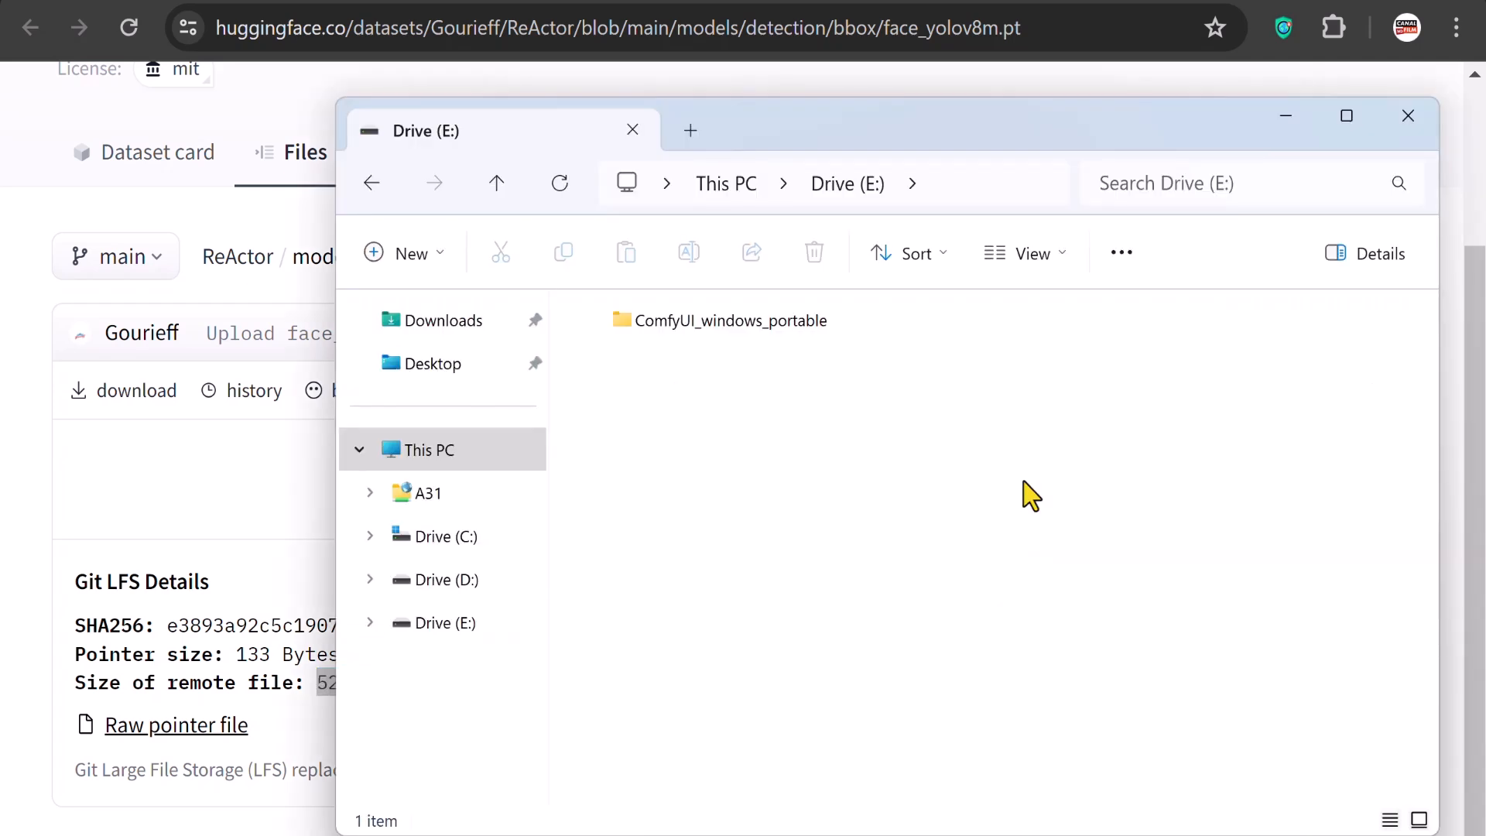
double_click(661, 322)
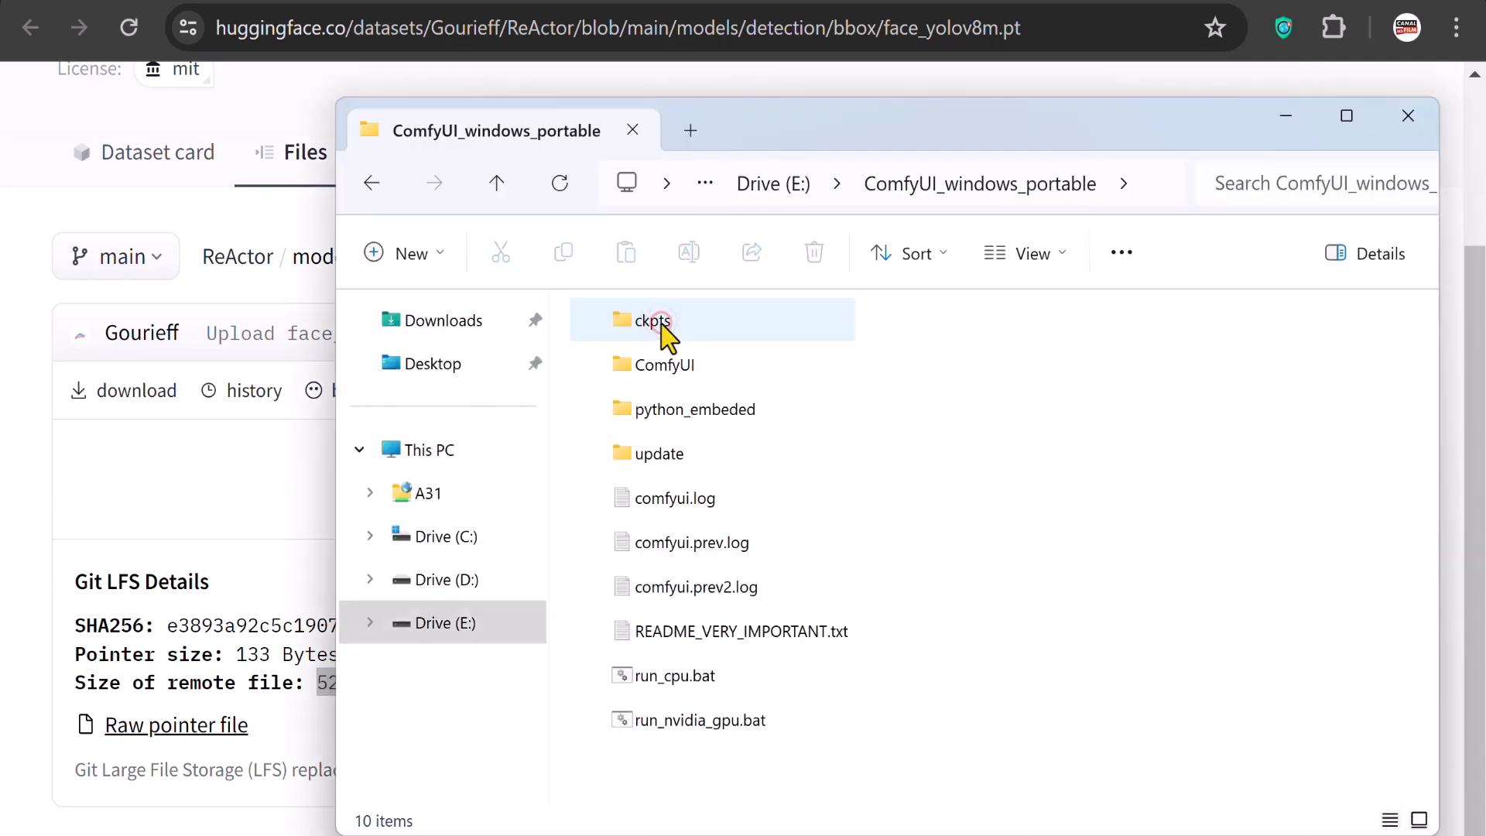
double_click(670, 367)
click(659, 720)
double_click(660, 720)
click(1122, 546)
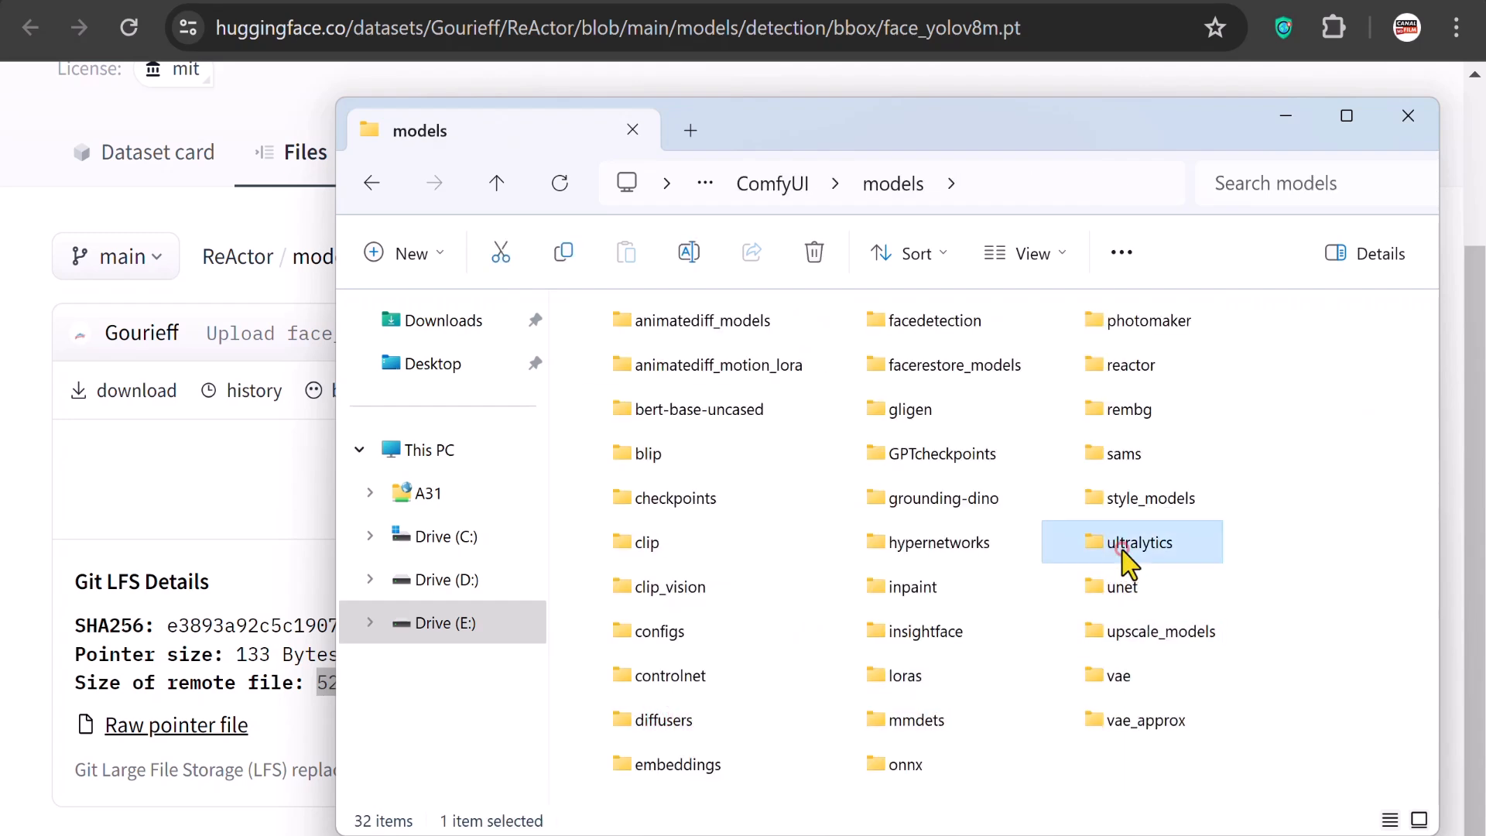
double_click(1115, 544)
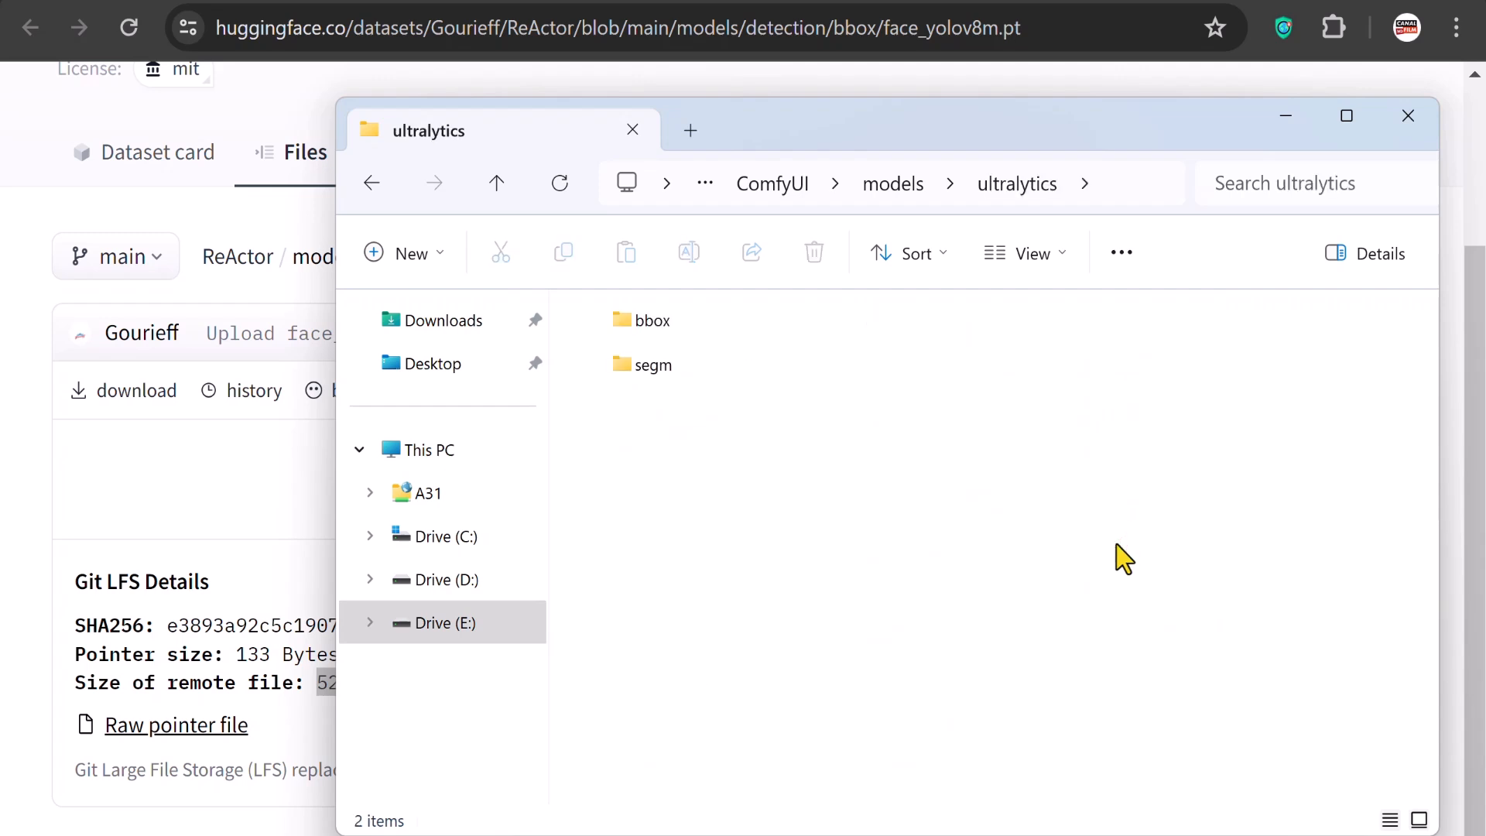
double_click(643, 326)
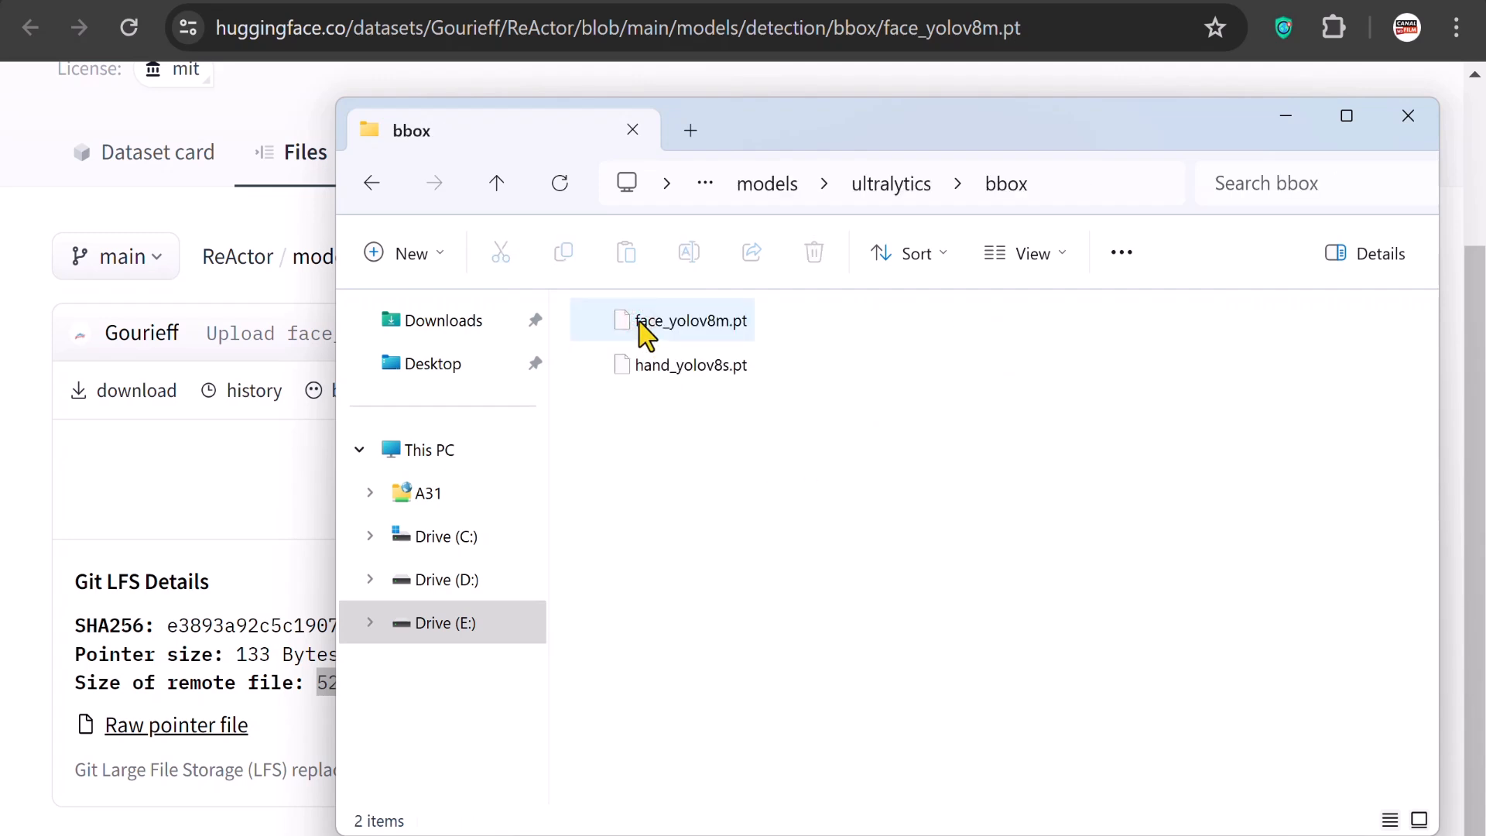
click(647, 325)
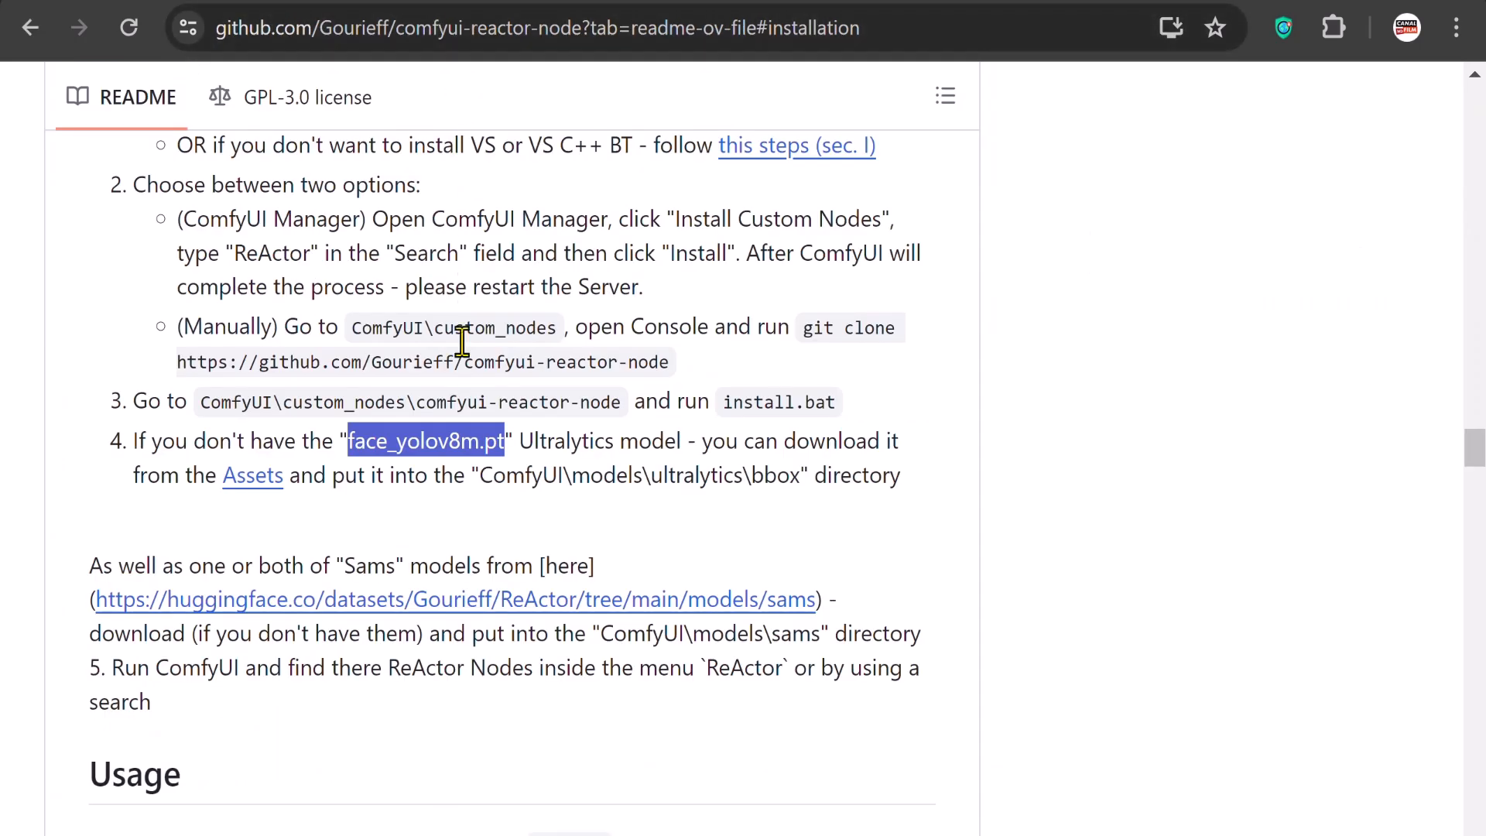
From the README's Sams models instruction, open the Hugging Face models/sams page in a new tab
drag(344, 566, 488, 568)
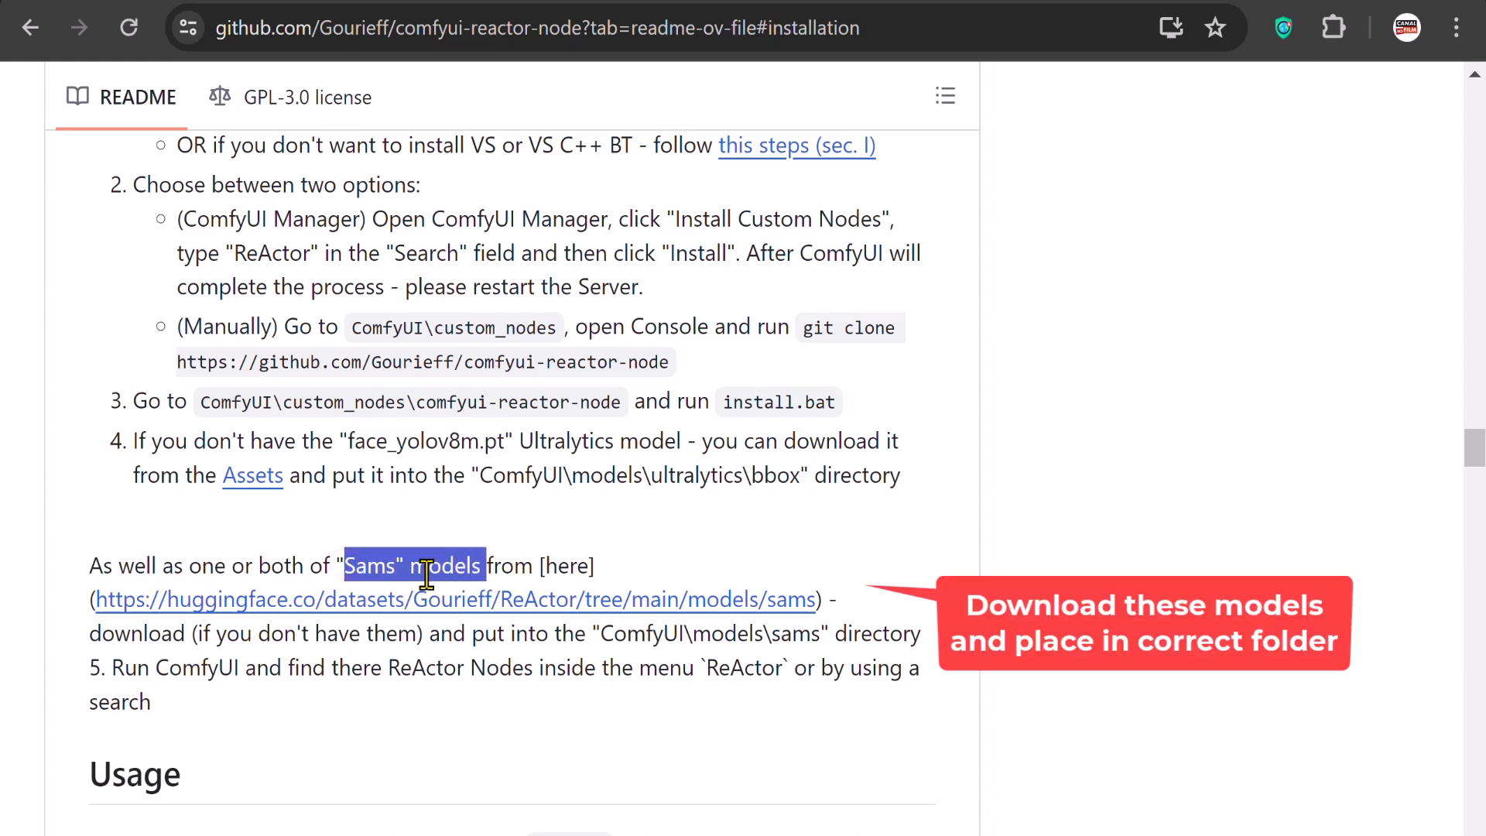
right_click(443, 604)
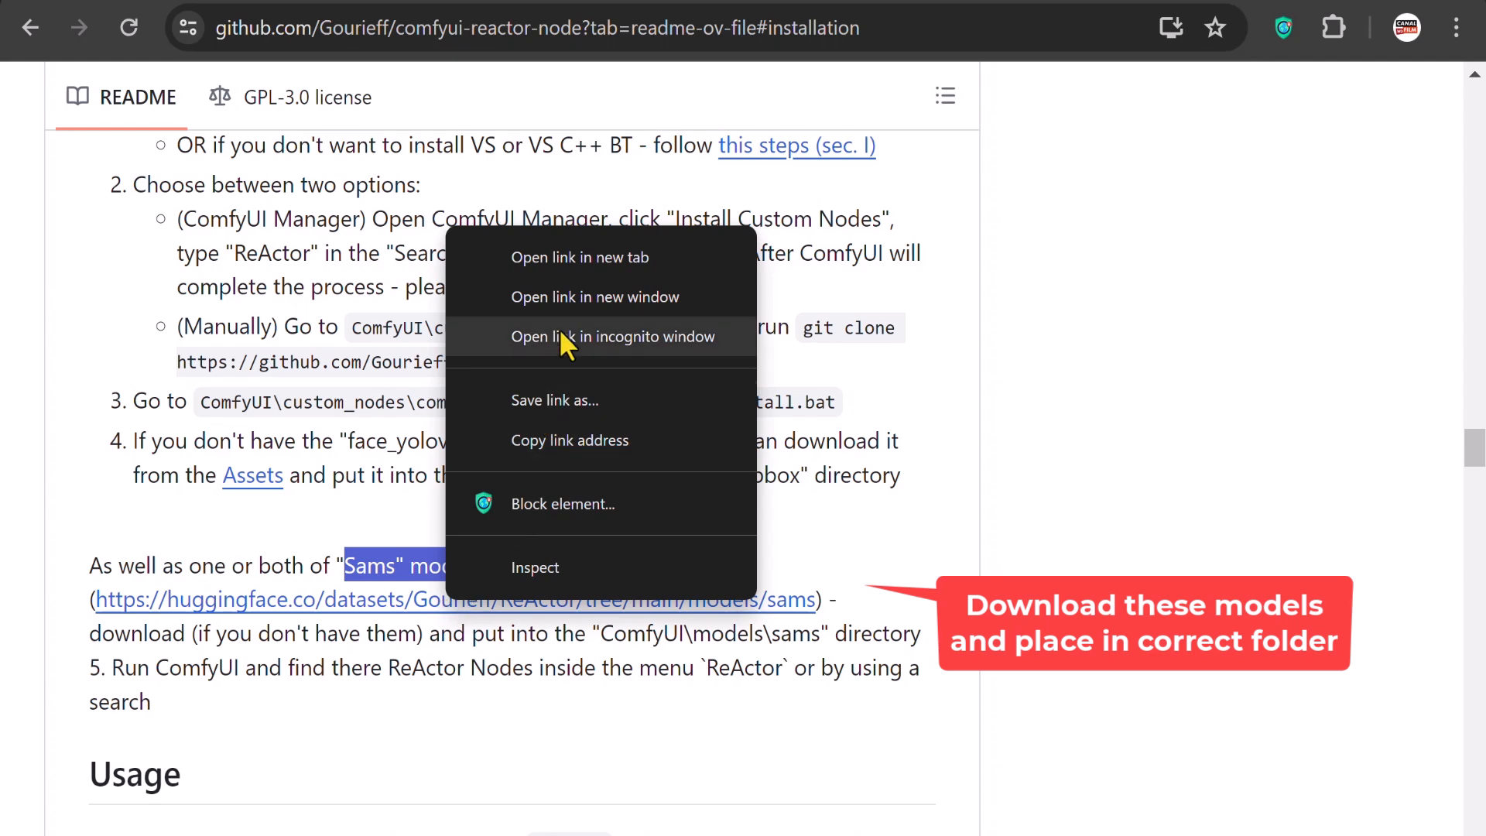
click(500, 259)
key(ctrl+Tab)
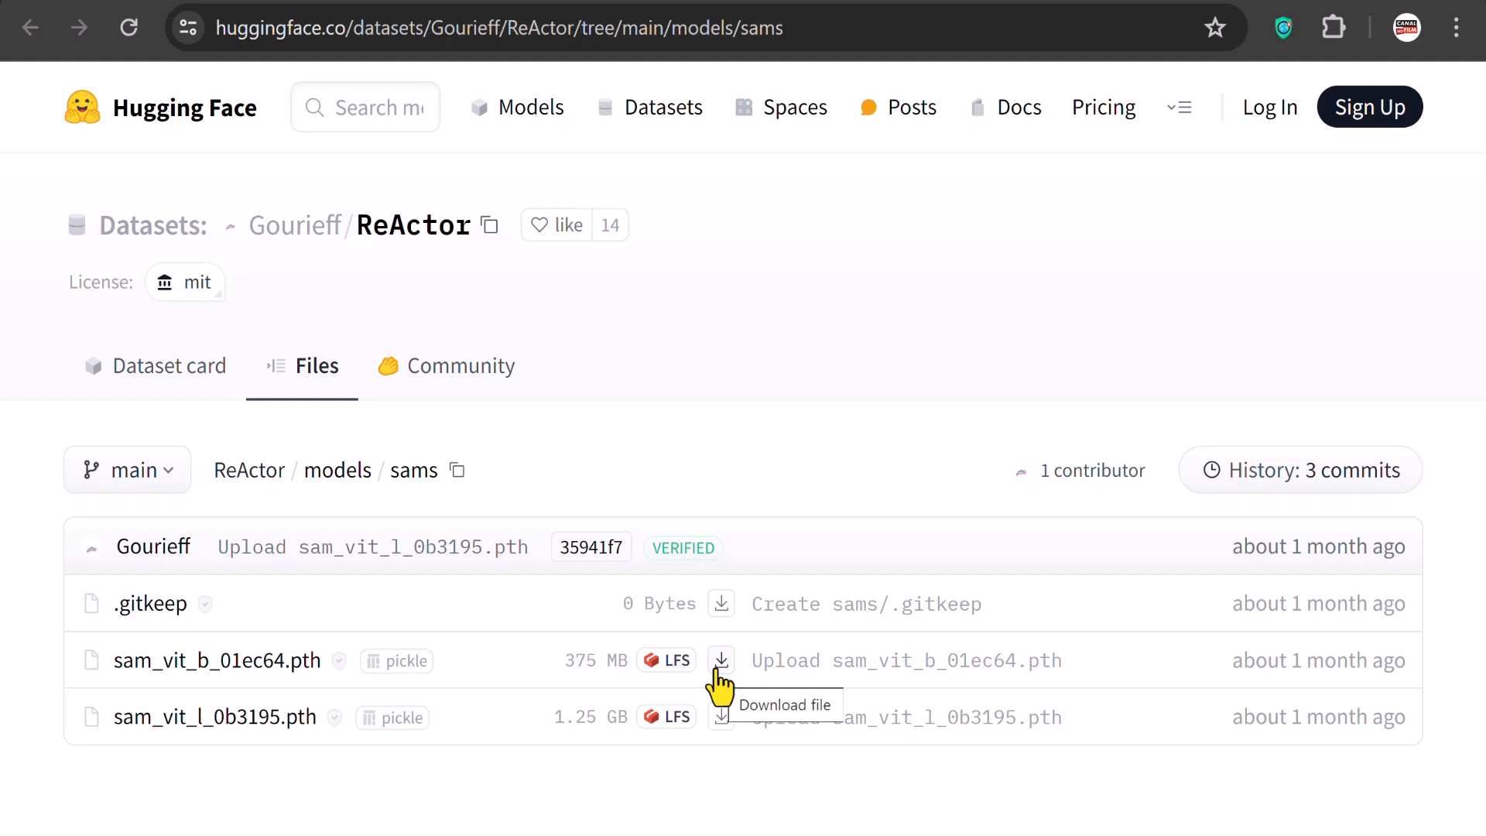
In File Explorer, open the ComfyUI\models\sams folder and check for sam_vit_b_01ec64.pth and sam_vit_l_0b3195.pth
key(super+e)
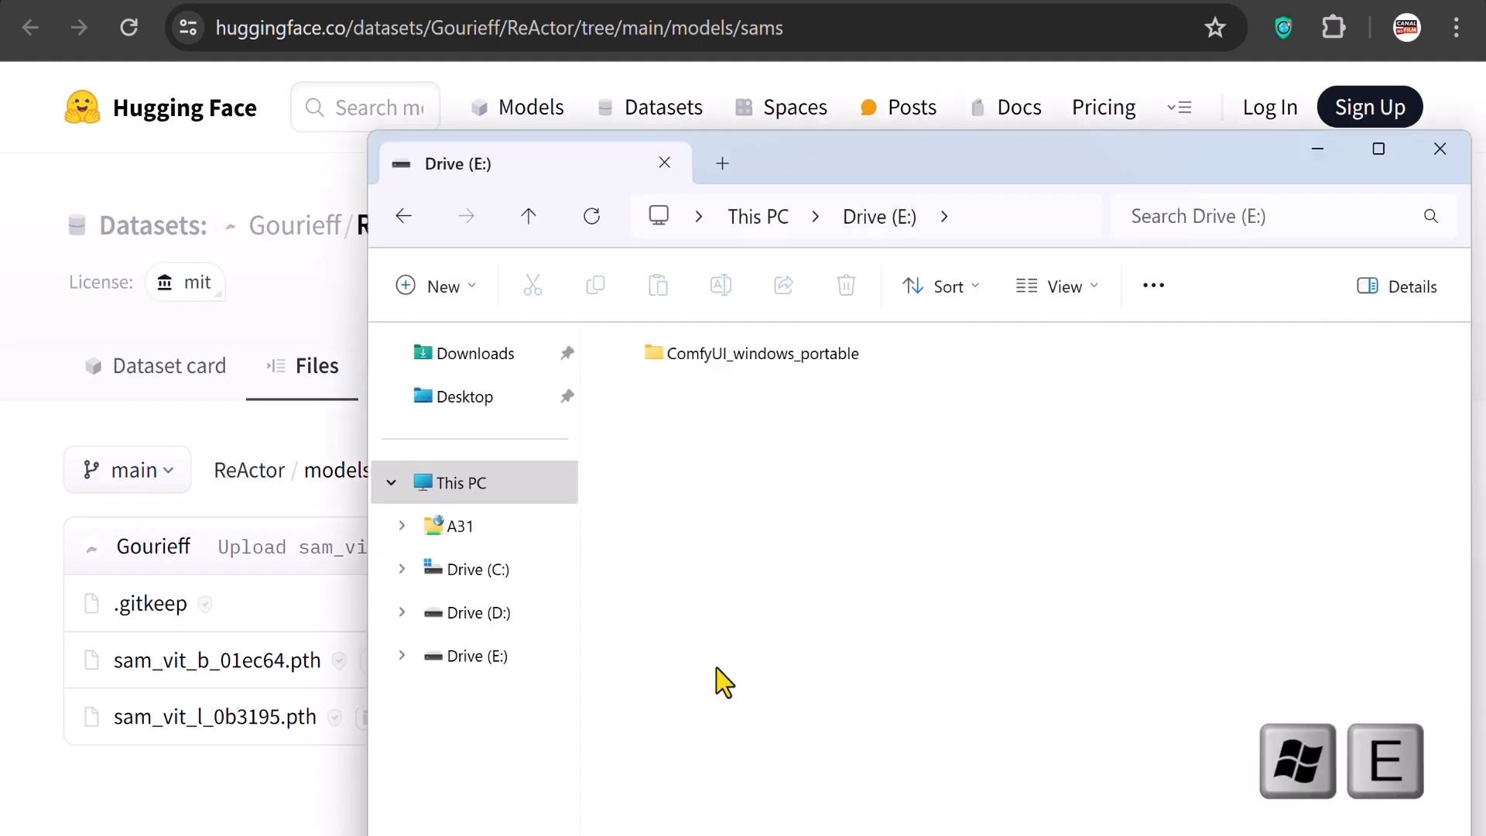
double_click(723, 370)
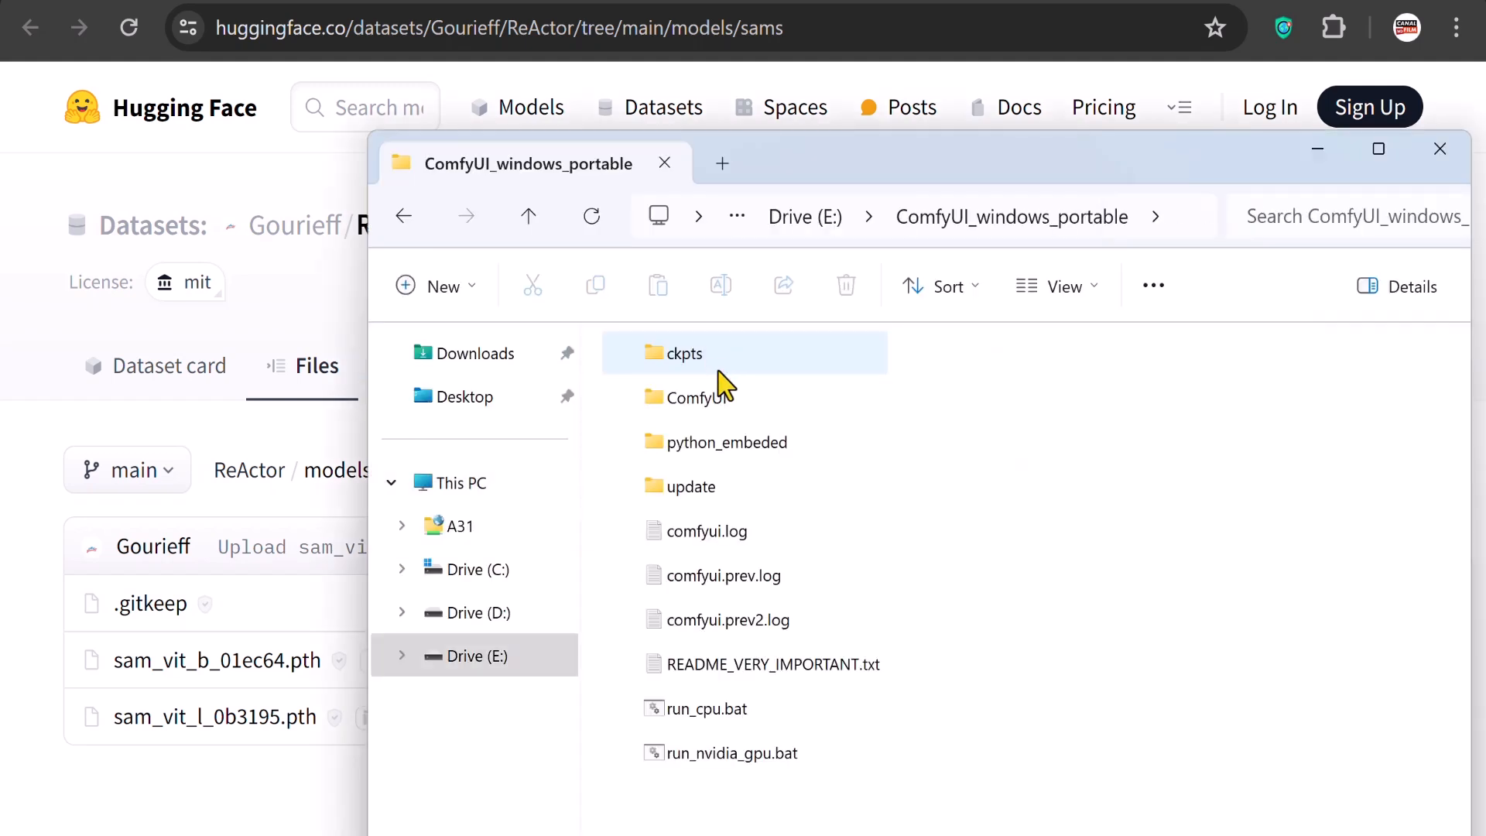
double_click(695, 401)
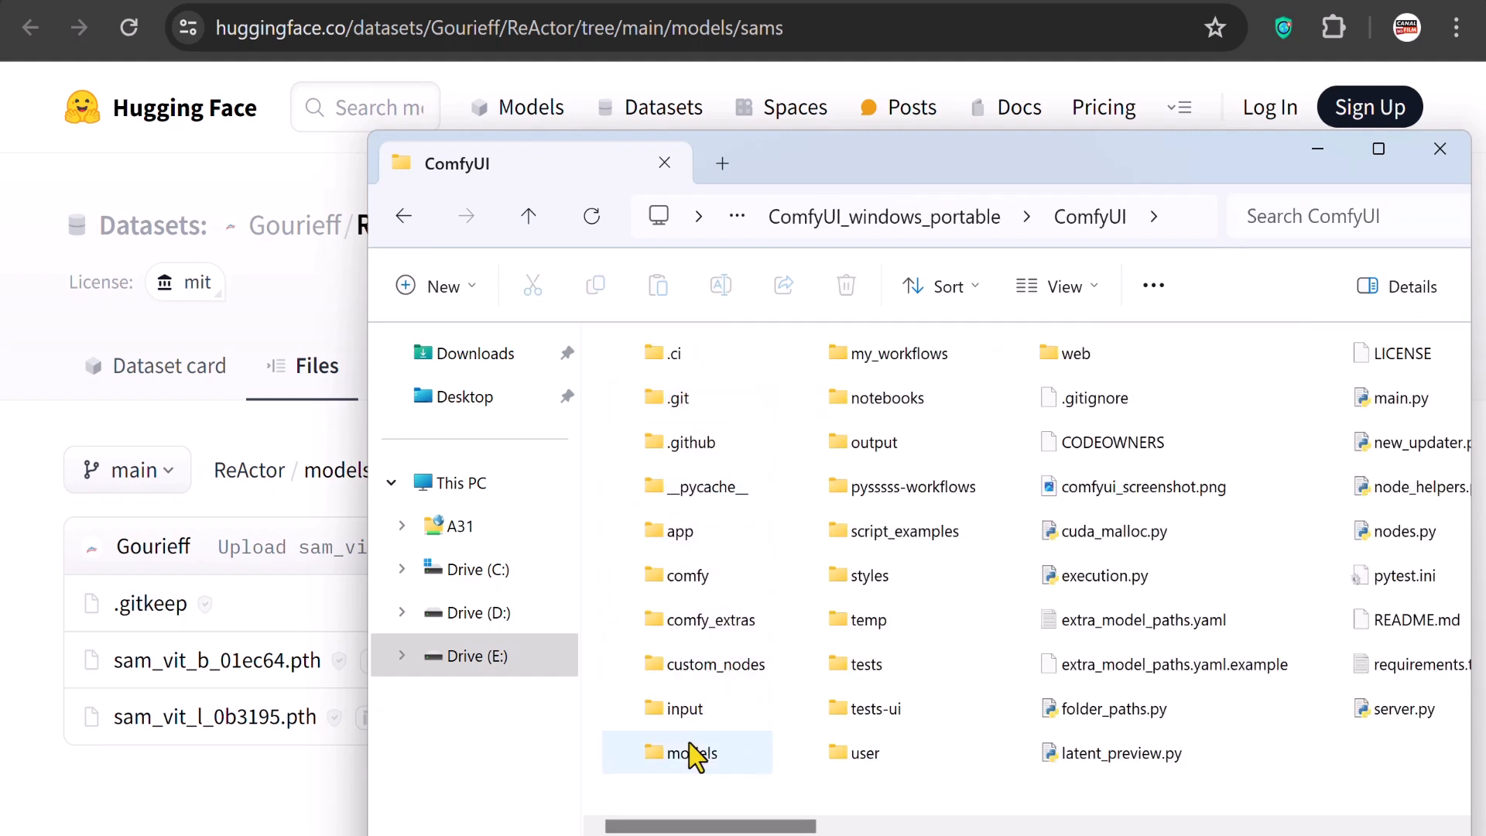
double_click(683, 758)
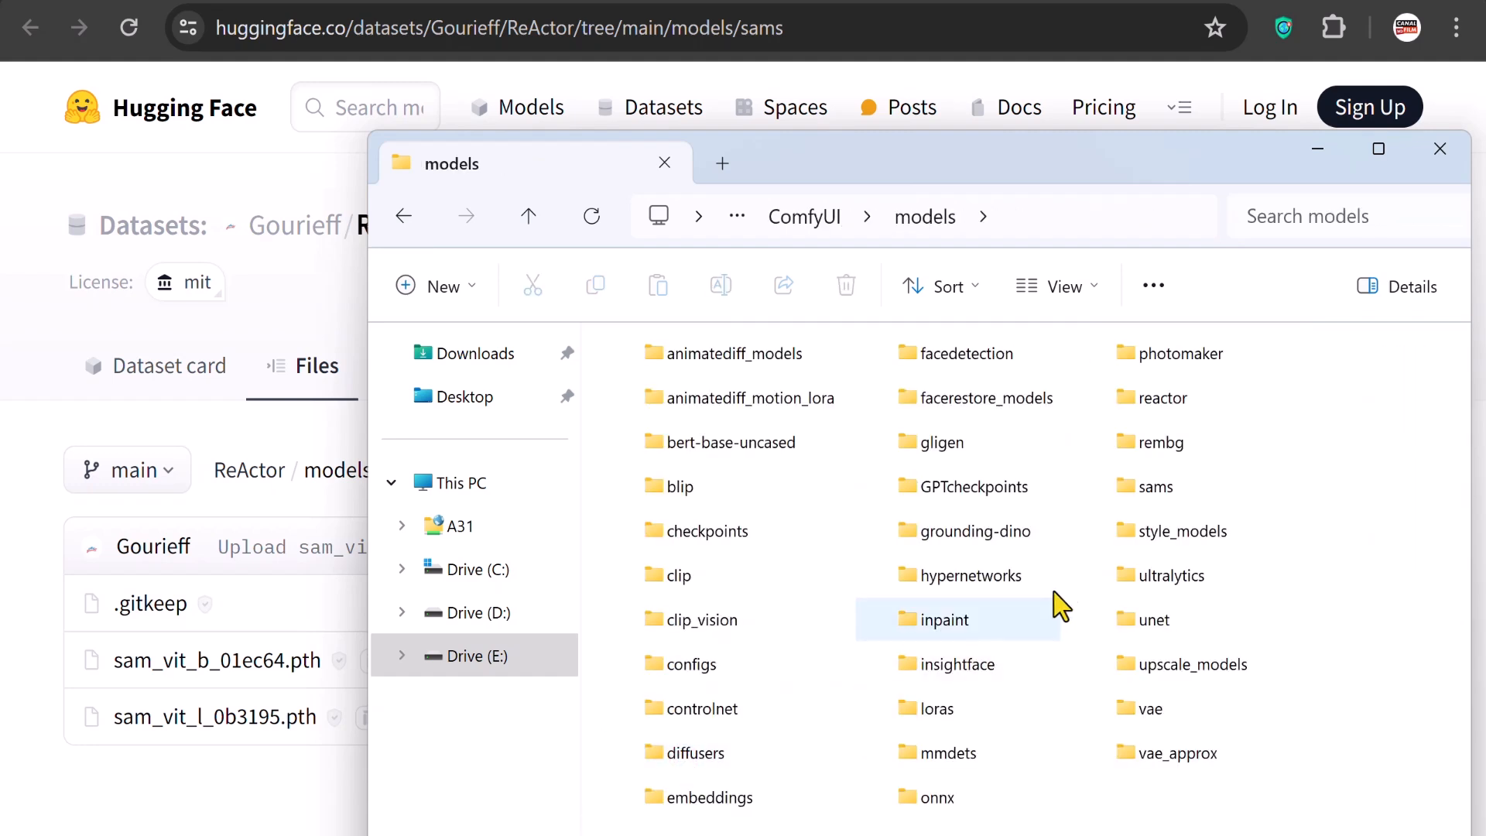
click(1132, 499)
double_click(1138, 494)
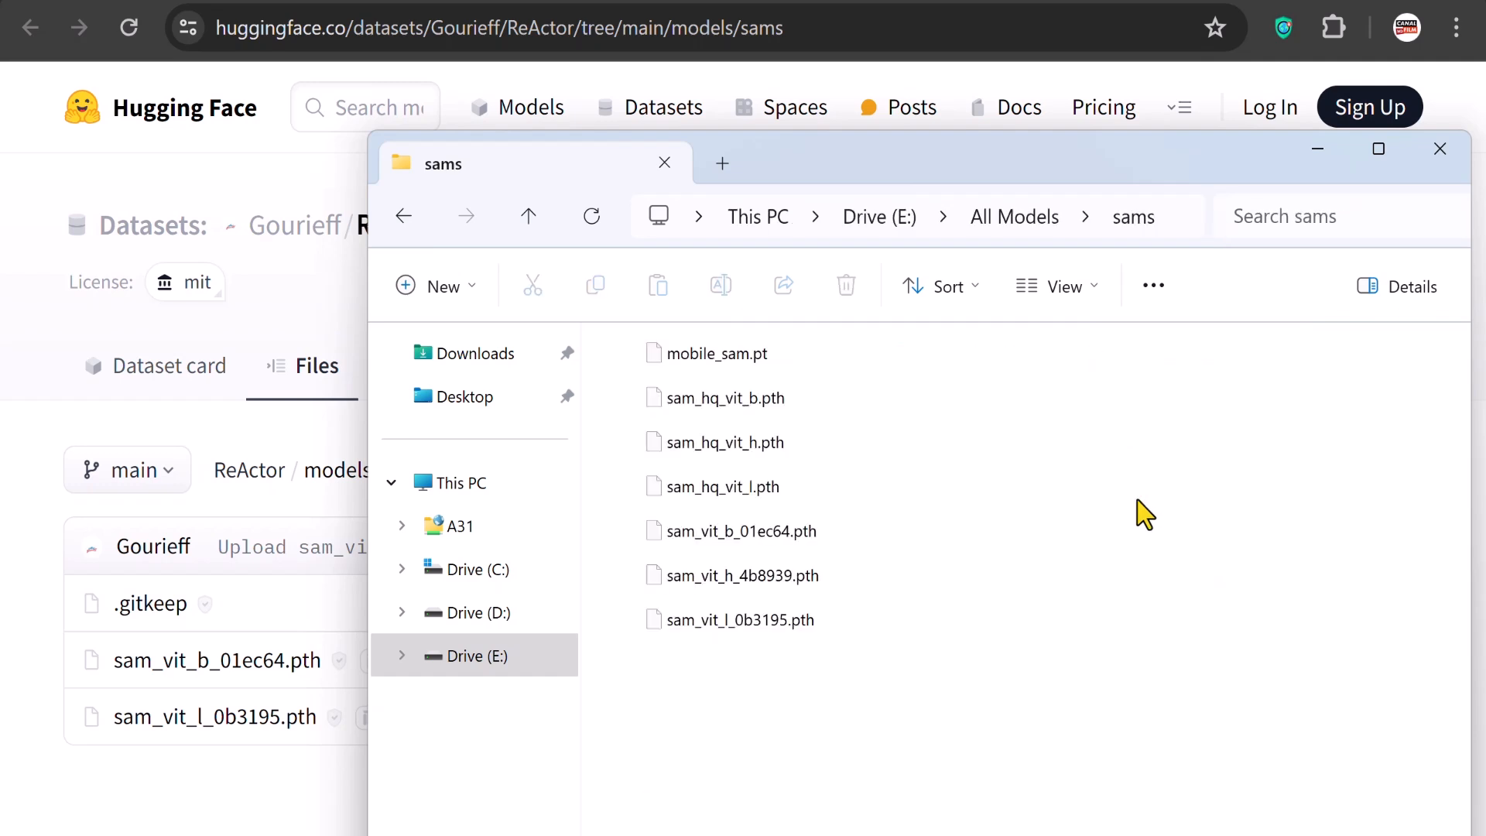
click(732, 538)
click(727, 622)
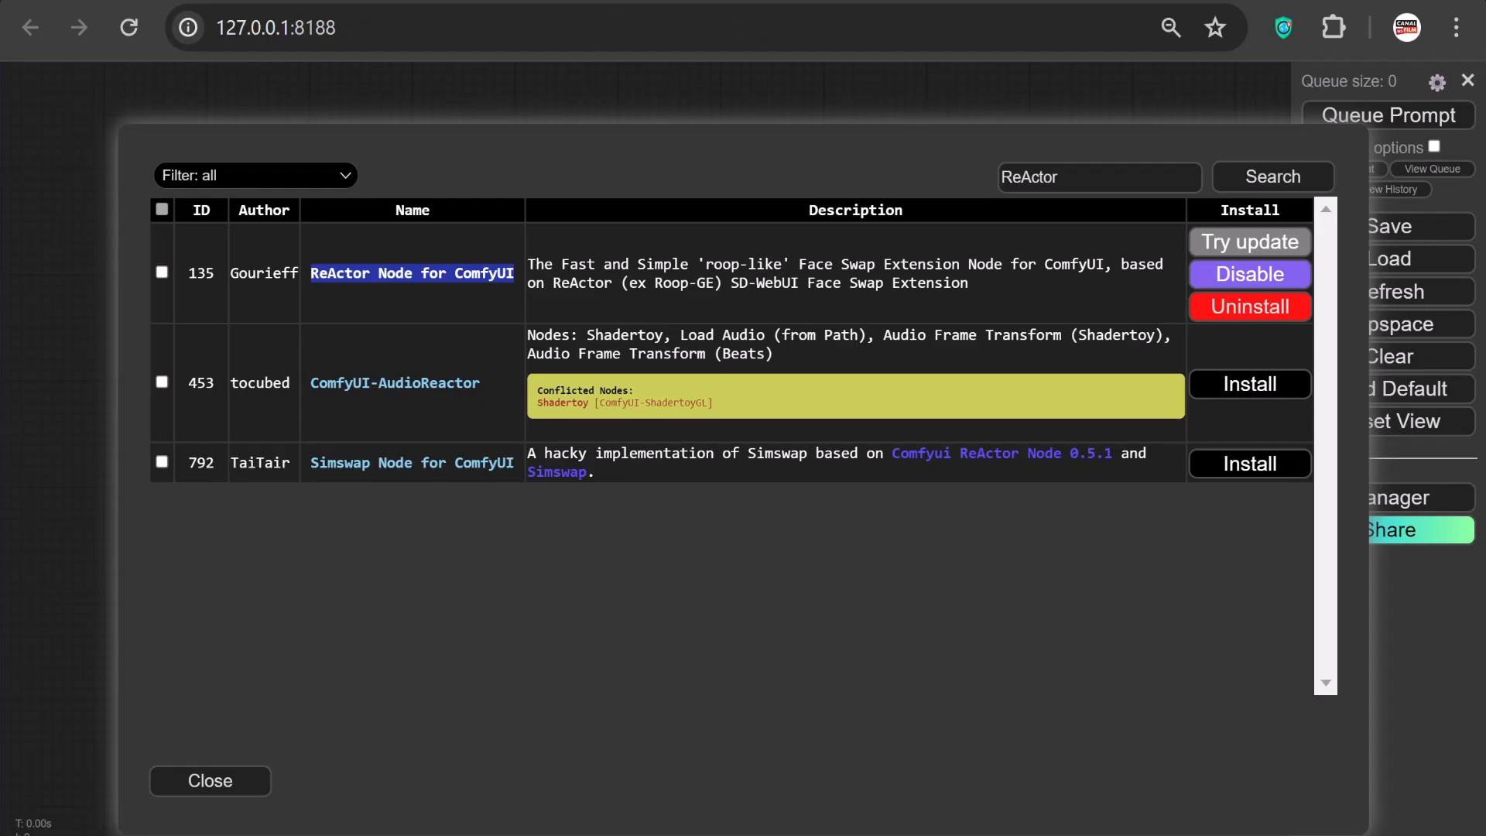
Leave ComfyUI Manager, load the default workflow, and set its checkpoint to sd15\epicRealism.safetensors
click(222, 783)
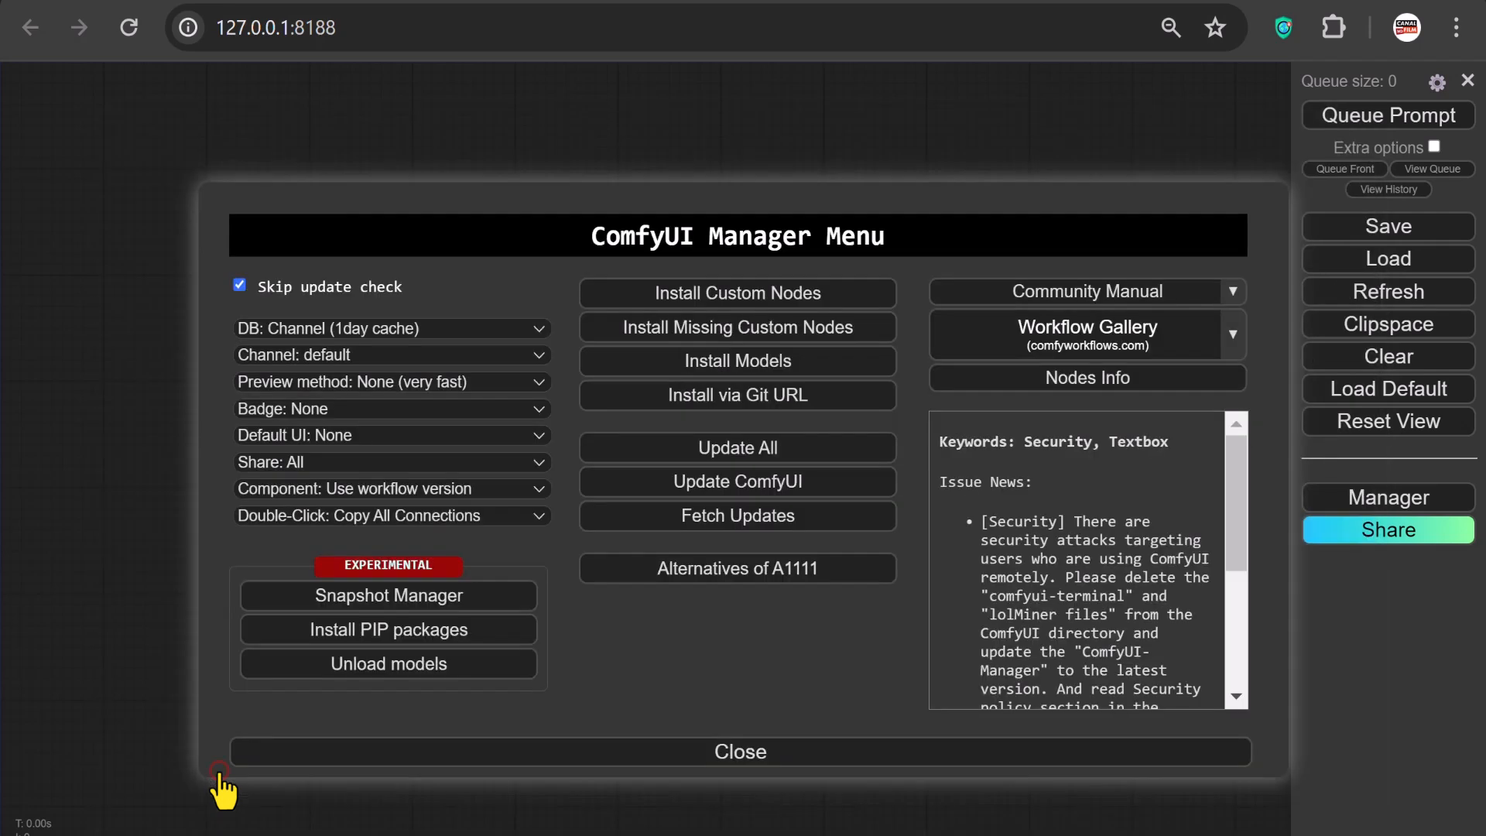
click(663, 759)
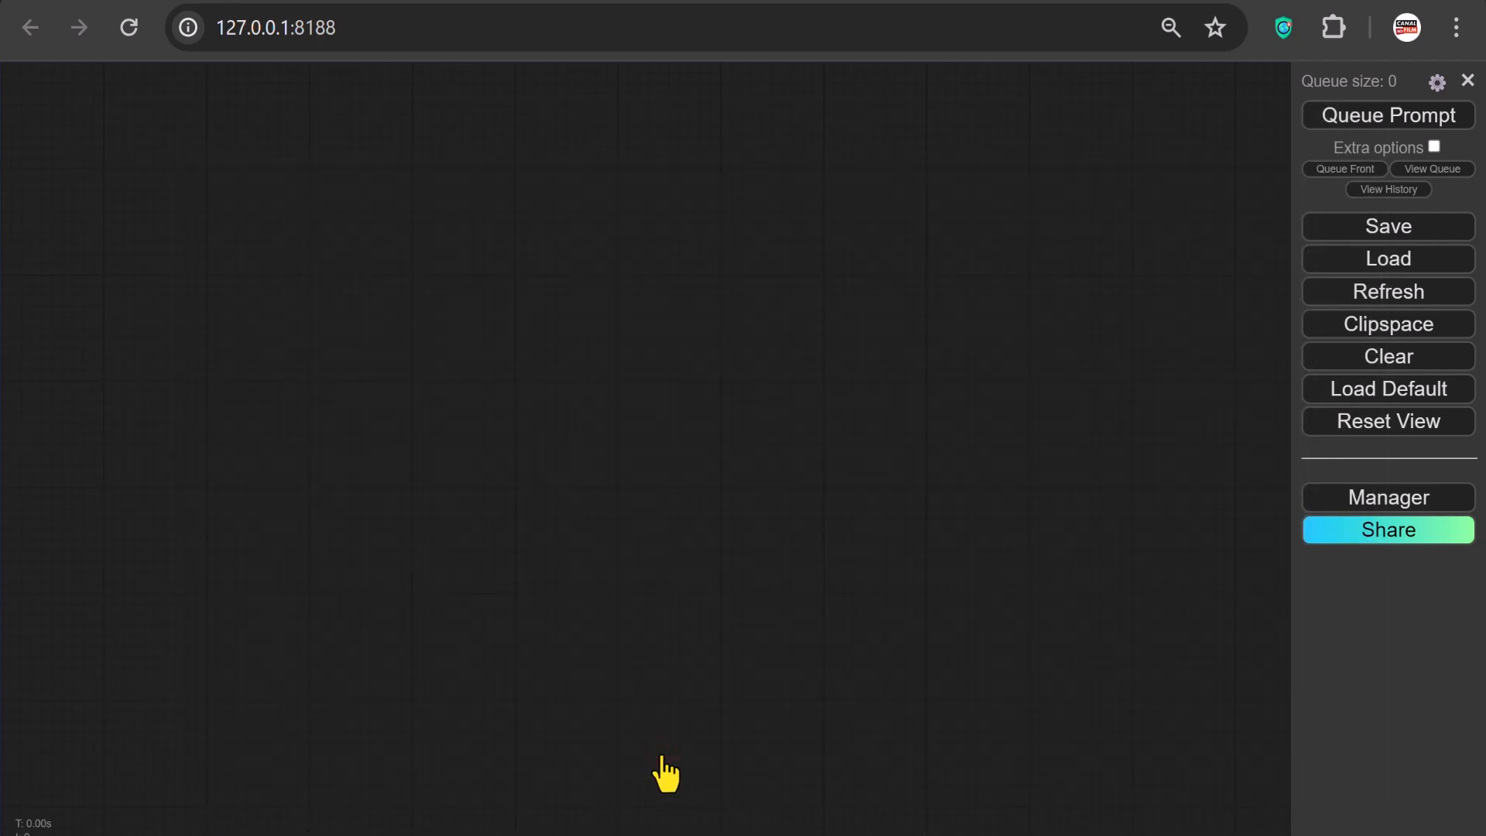
click(1338, 393)
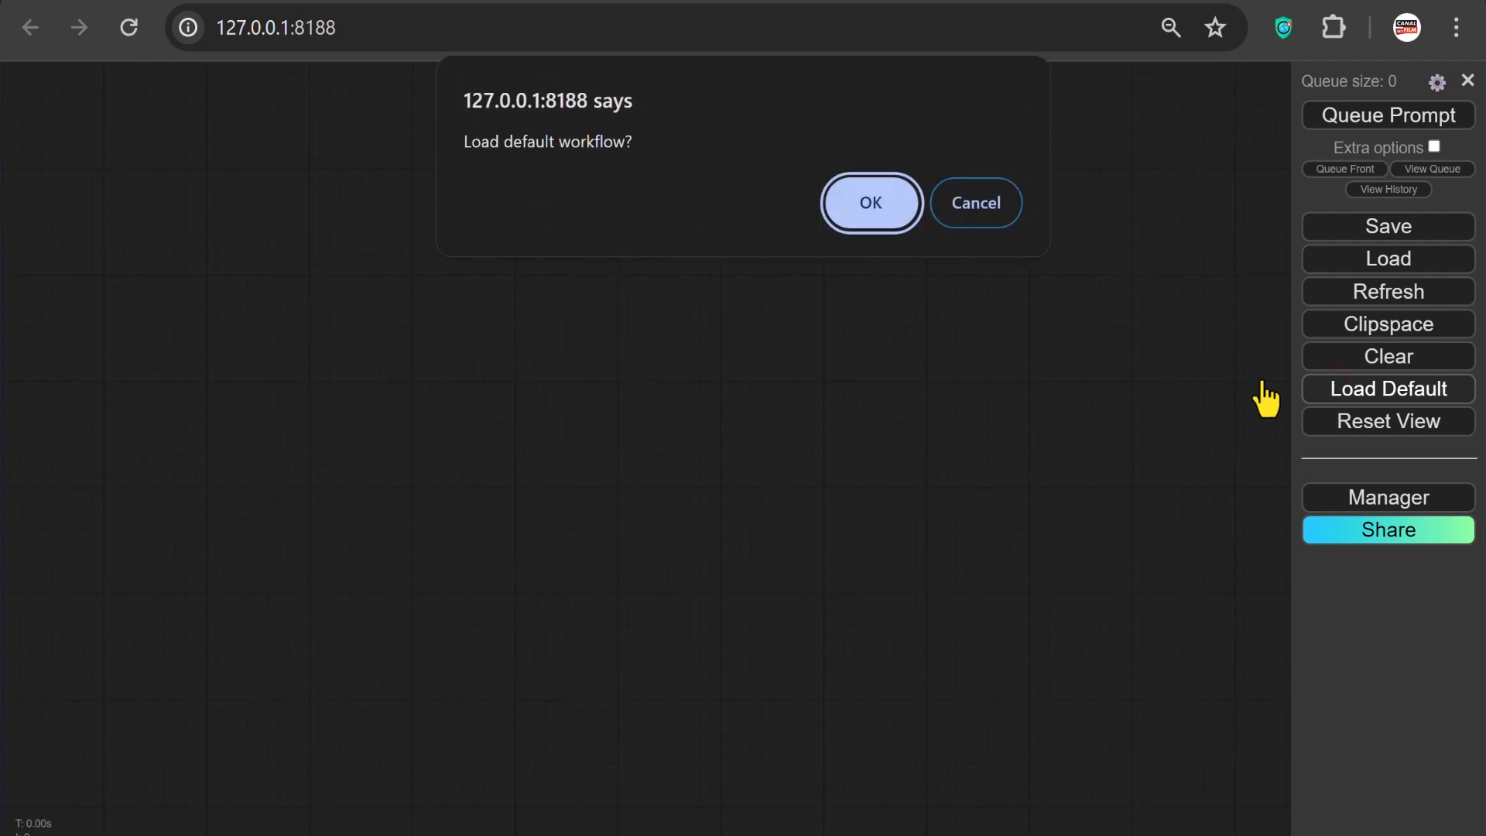
click(867, 202)
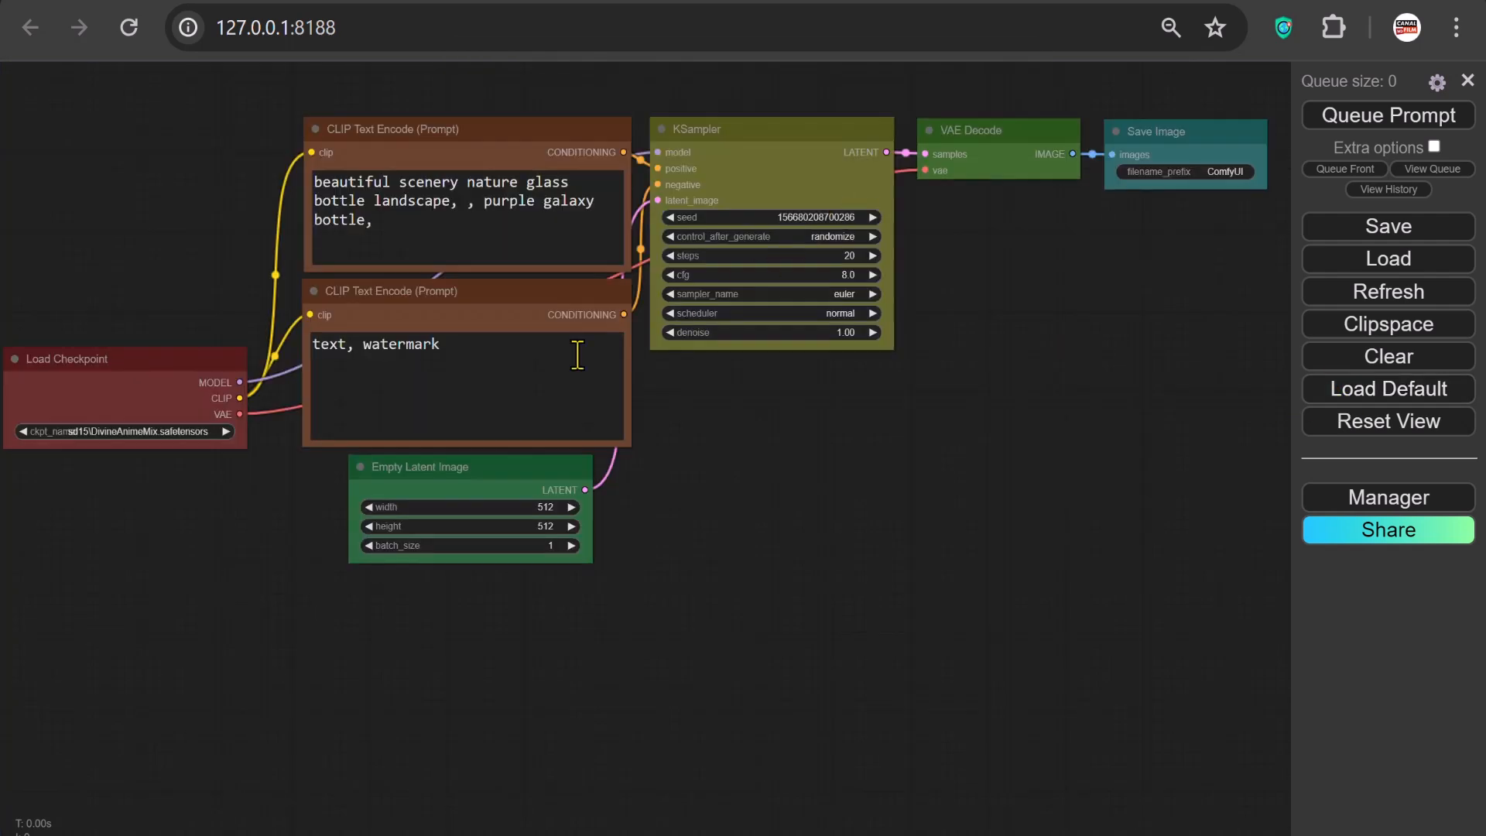
click(175, 431)
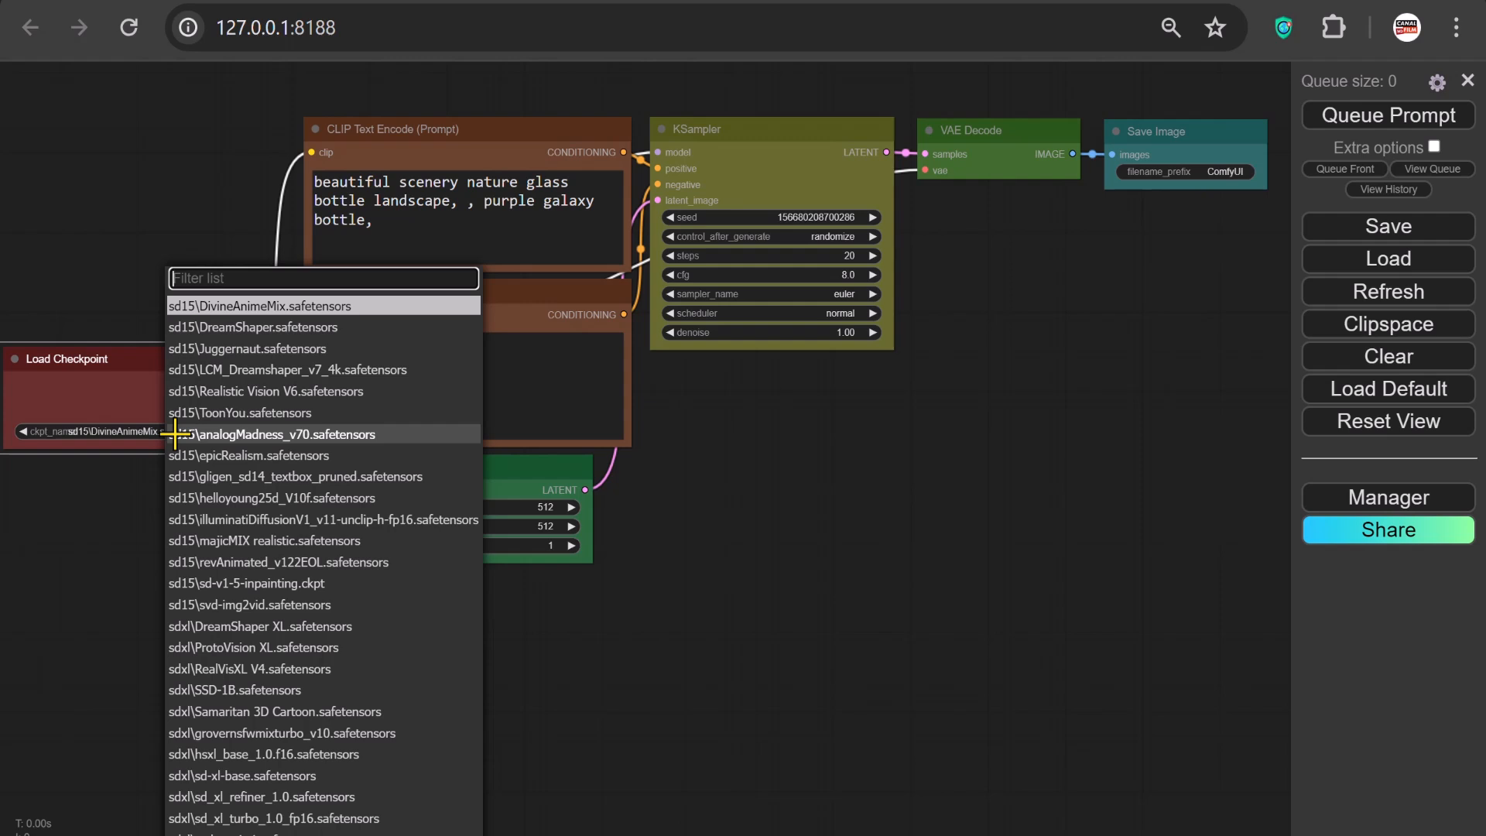
click(240, 456)
Set the positive prompt to "woman, smiling, portrait, glasses, outdoors, natural lighting, street clothes, cartoon, bright colors, best quality, masterpiece" and generate the image
drag(375, 223, 304, 183)
text(woma)
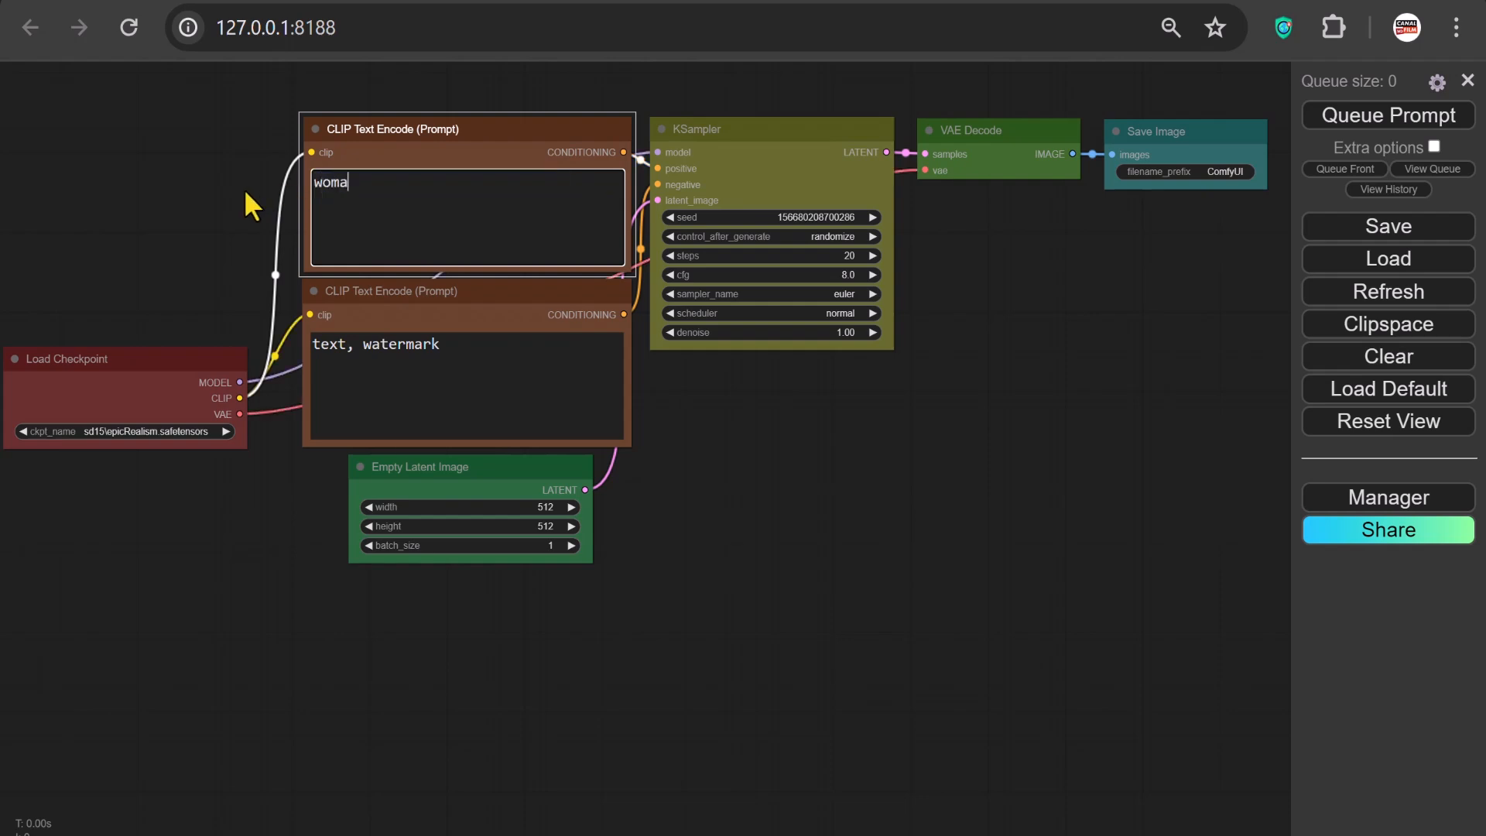
text(n, smiling, portrait,)
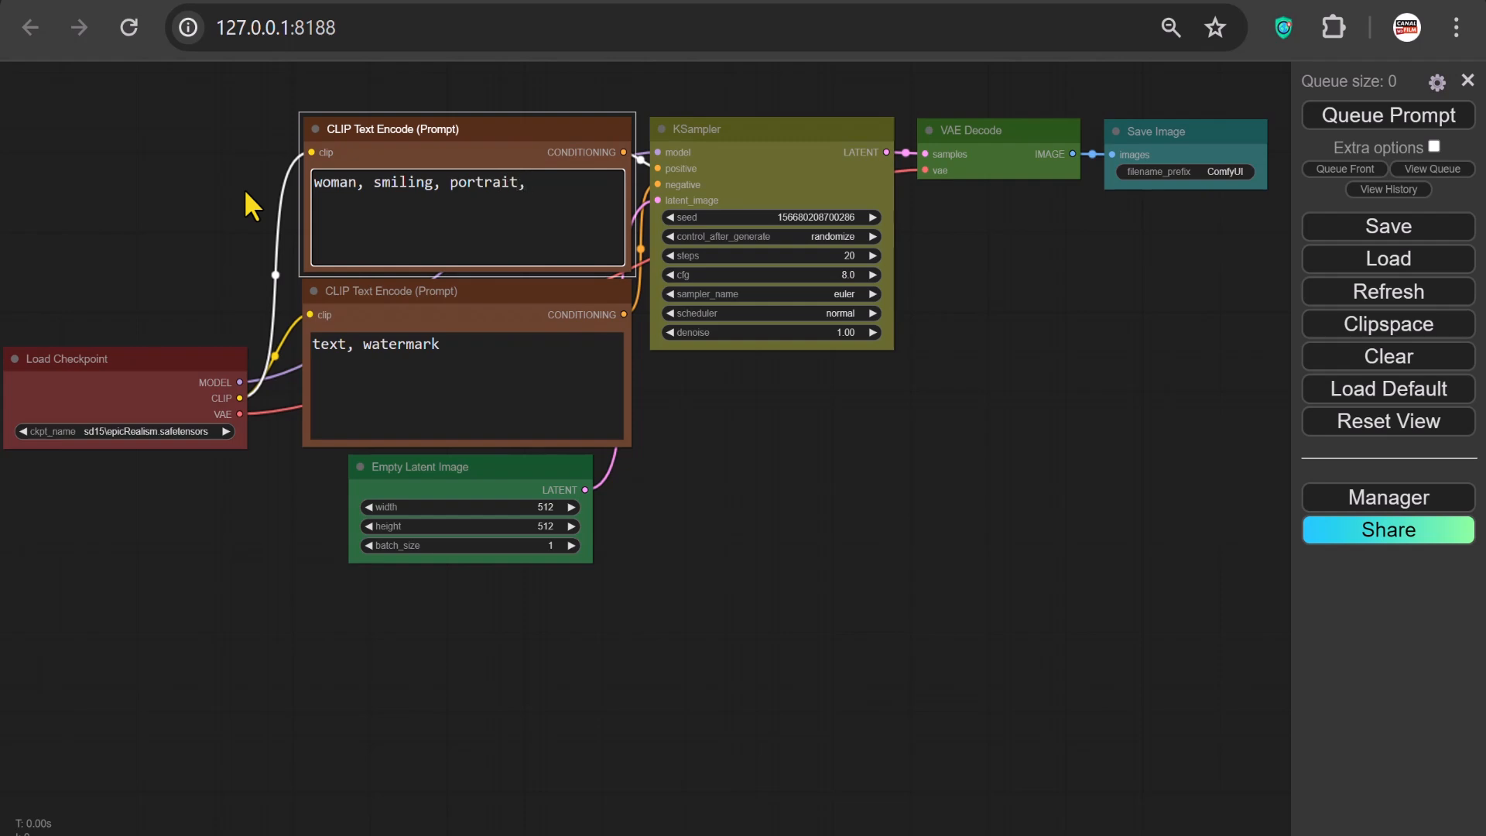
text( glasses, outdoors, natural ligh)
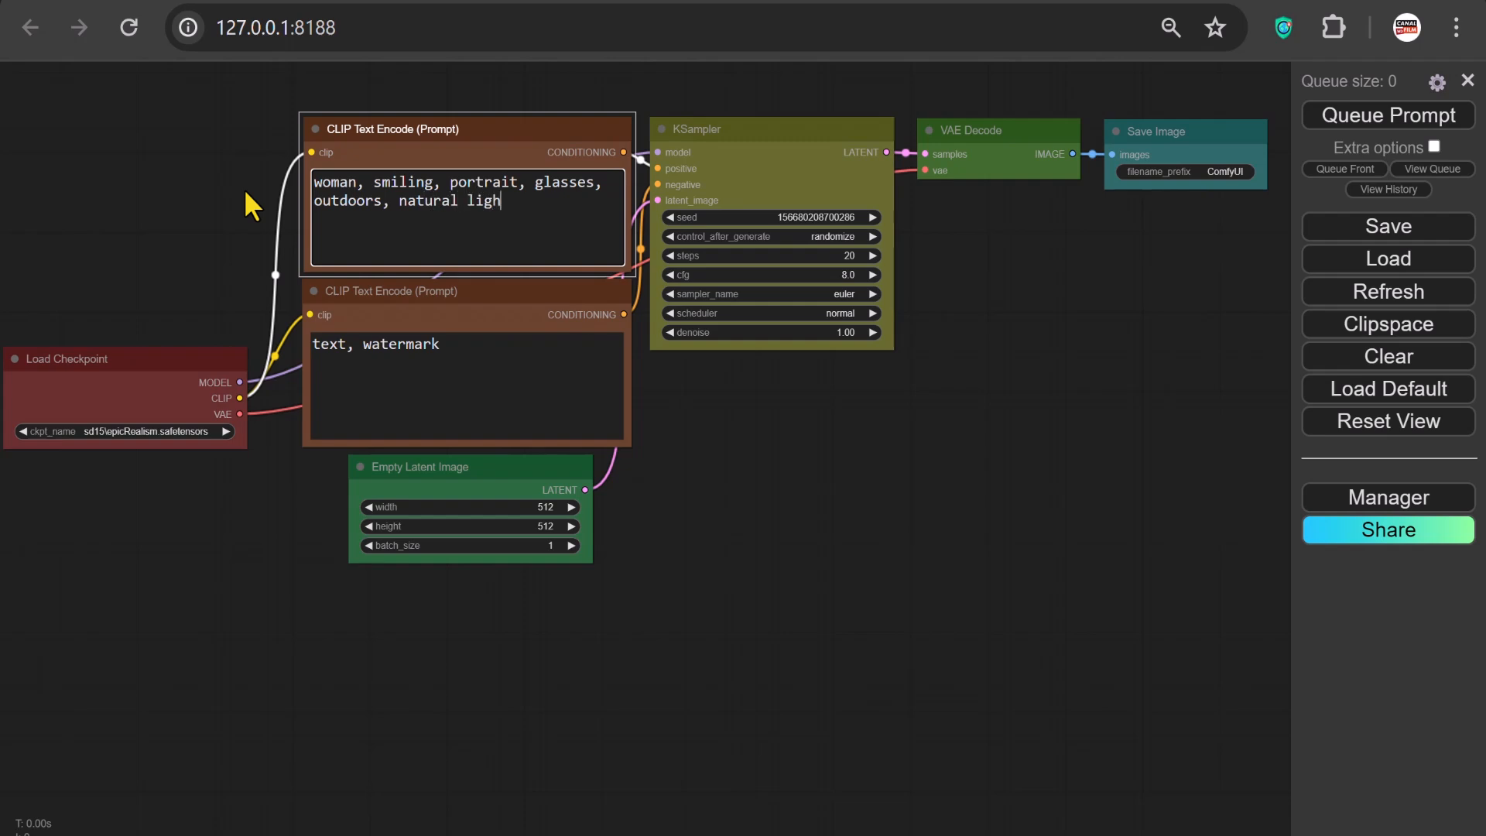
text(ting, street clothes,)
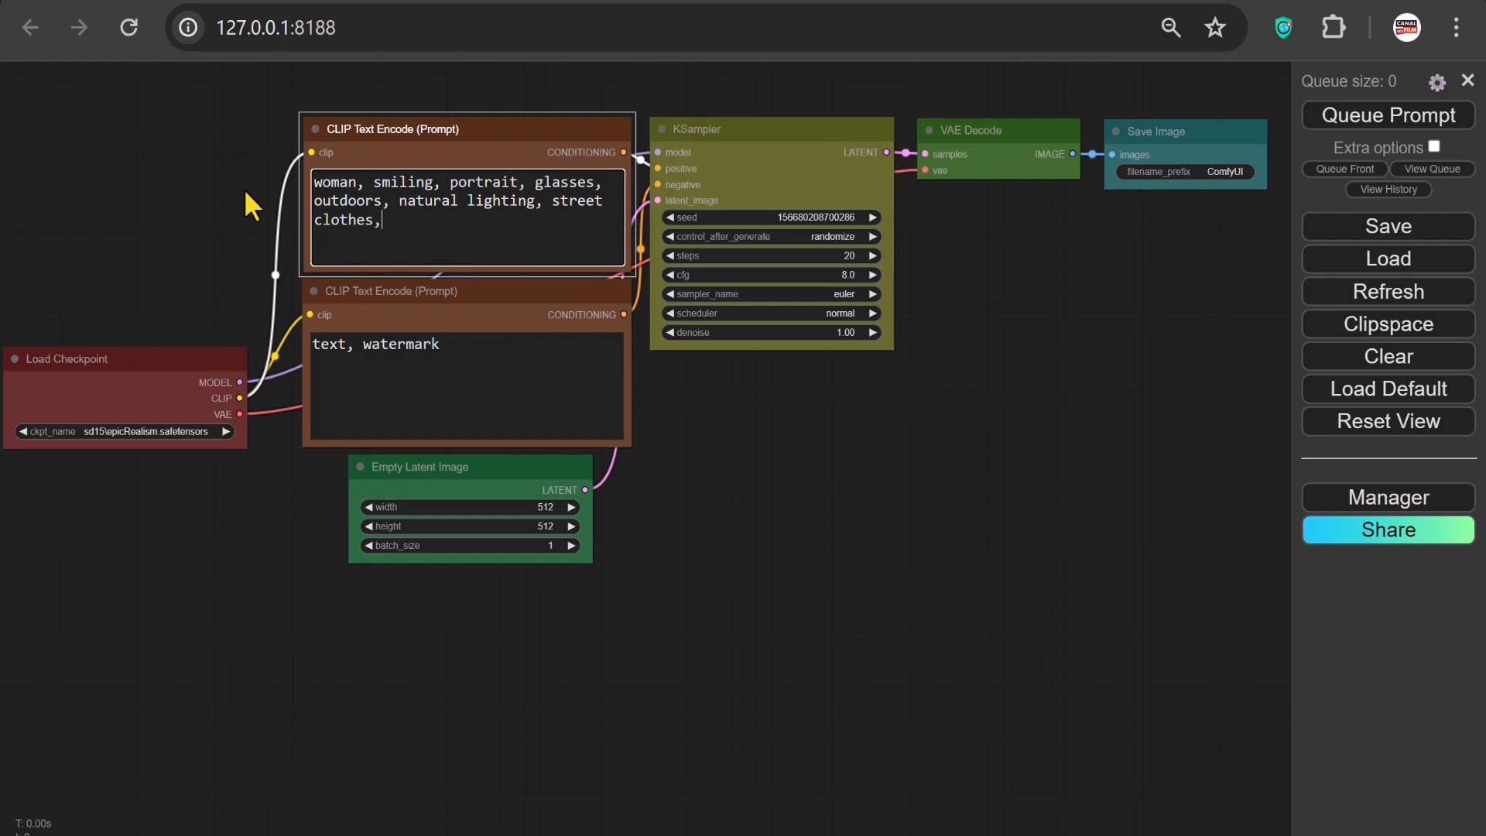
text( cartoon, bright color)
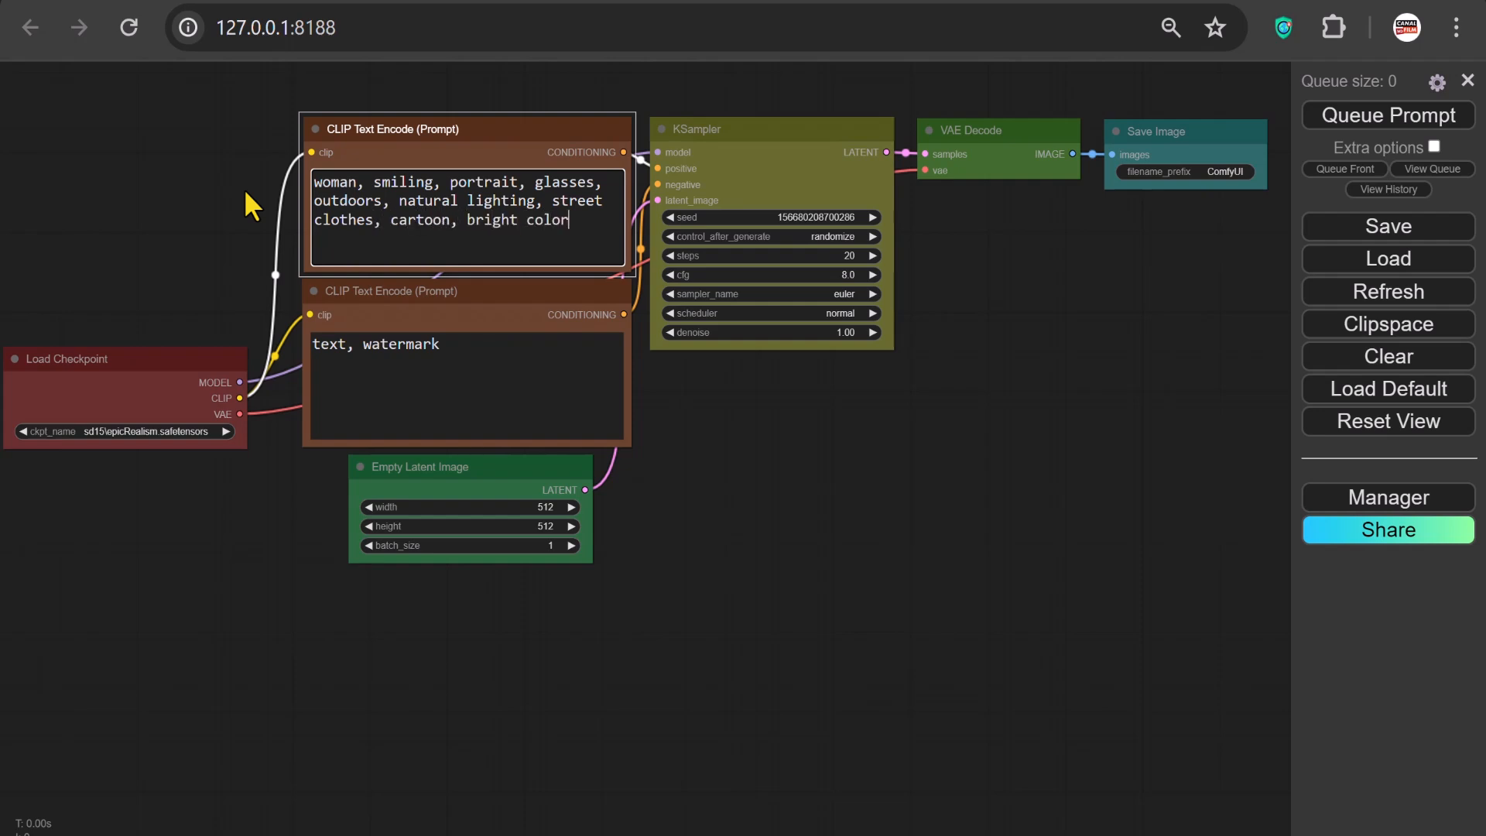
text(s, best quality, masterpiece)
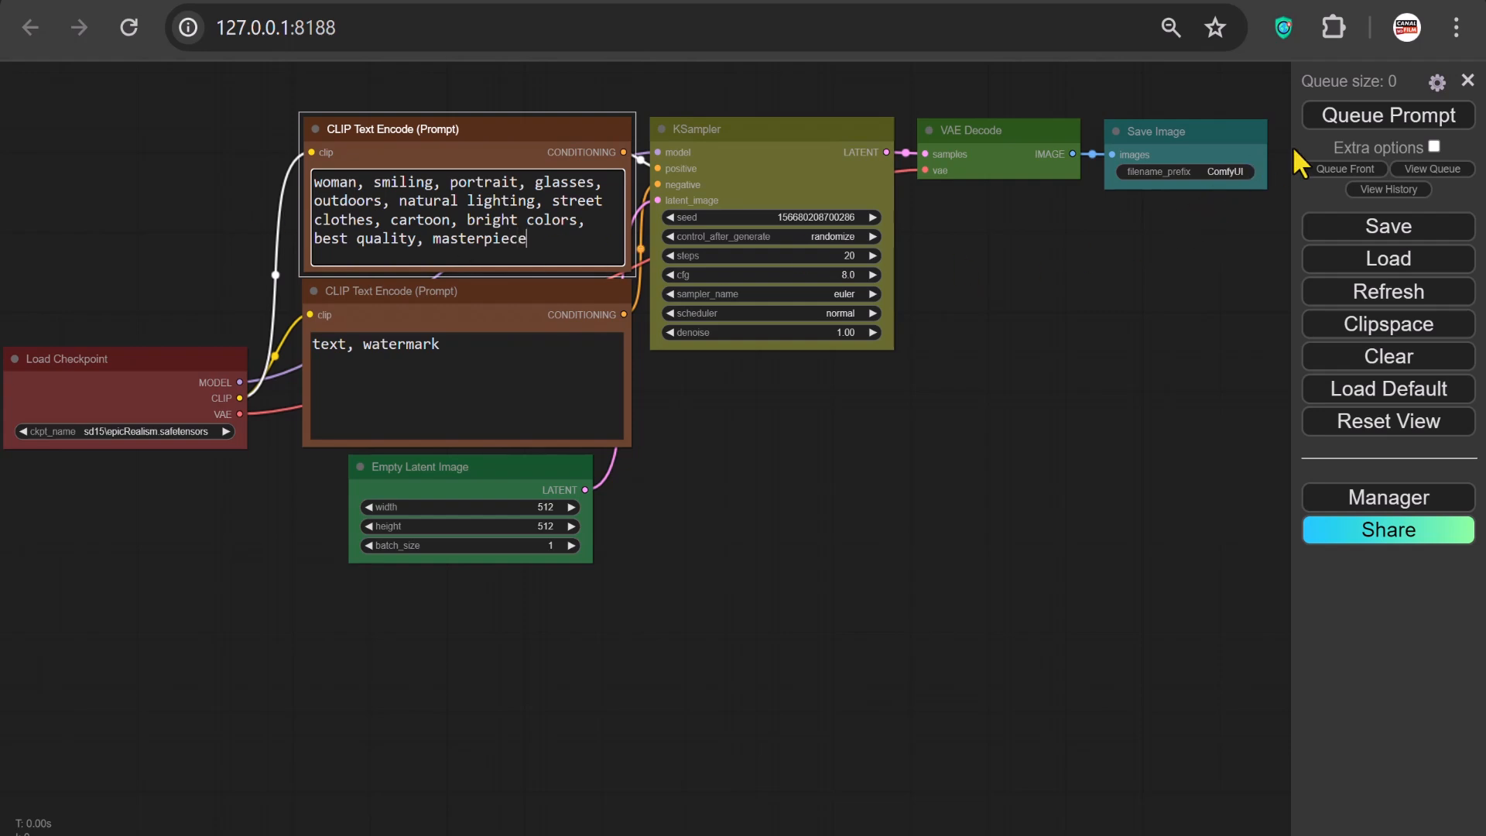
click(1326, 141)
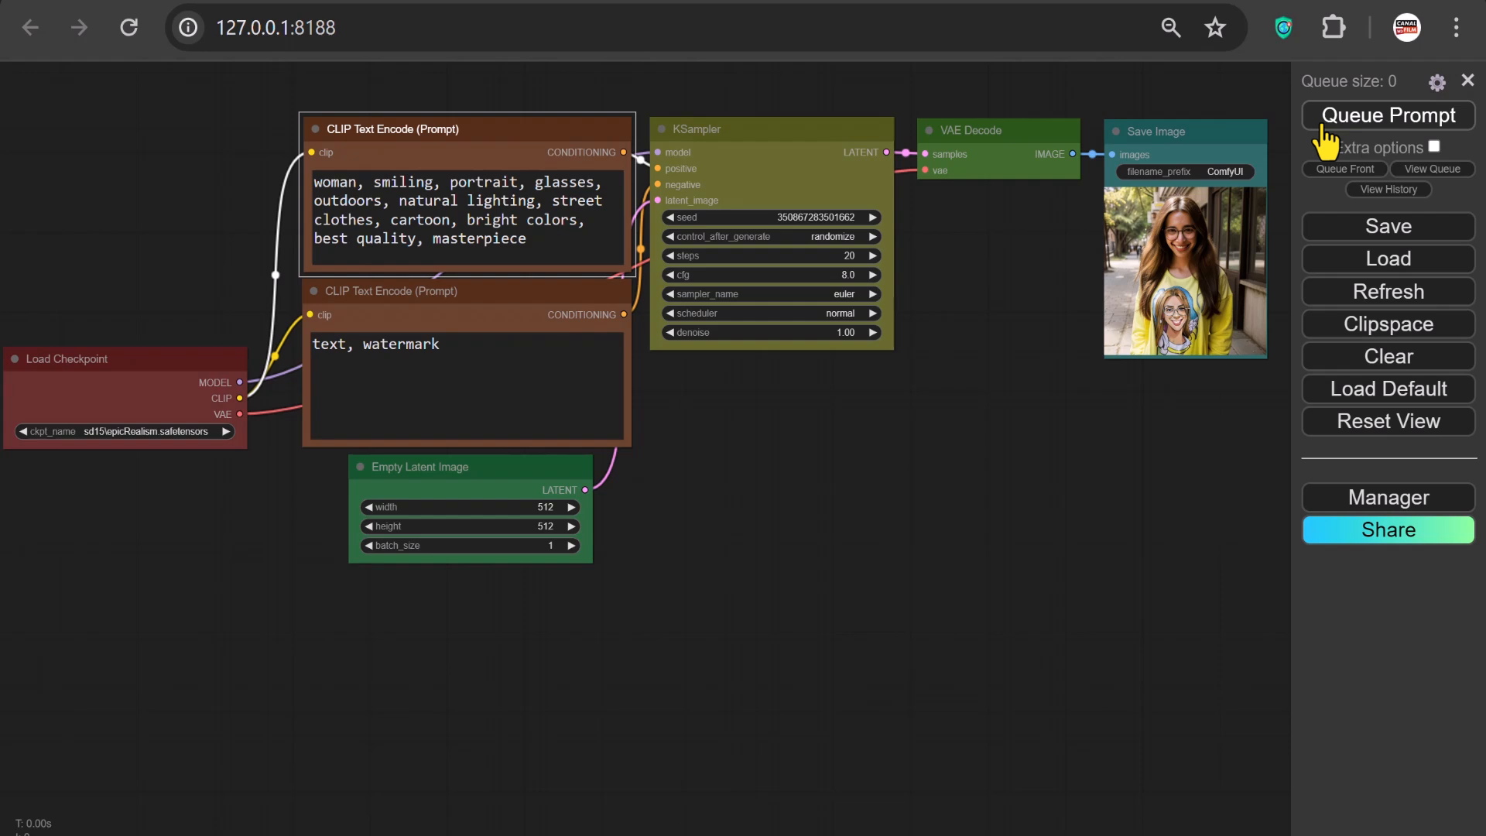
Enlarge the Save Image node so the generated portrait previews at a bigger size
drag(1141, 403, 774, 424)
drag(903, 373, 1067, 537)
scroll(952, 308, up, 4)
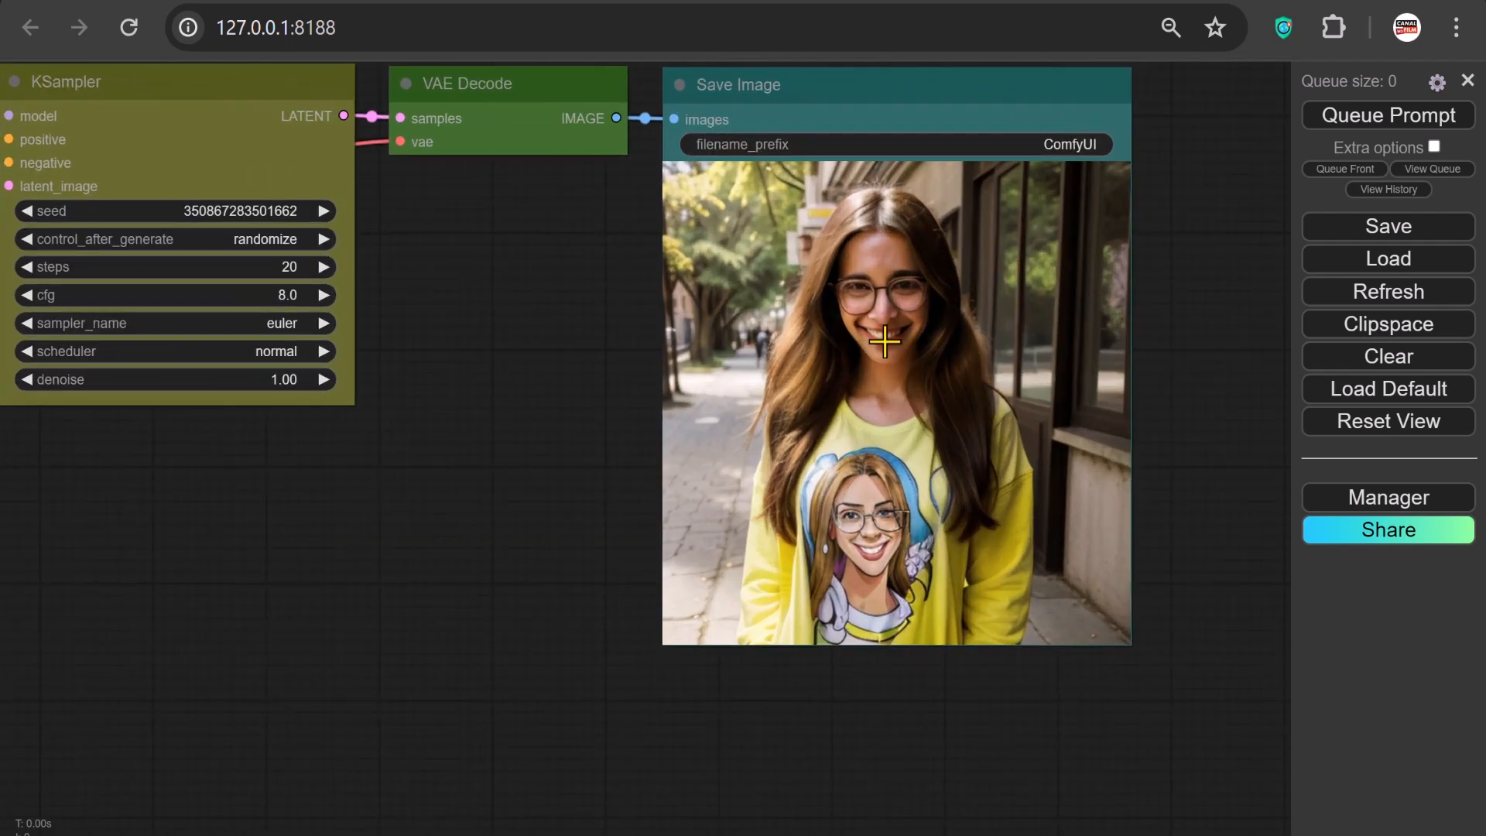
Set the KSampler's sampler_name to dpmpp_2m and its scheduler to karras
click(276, 323)
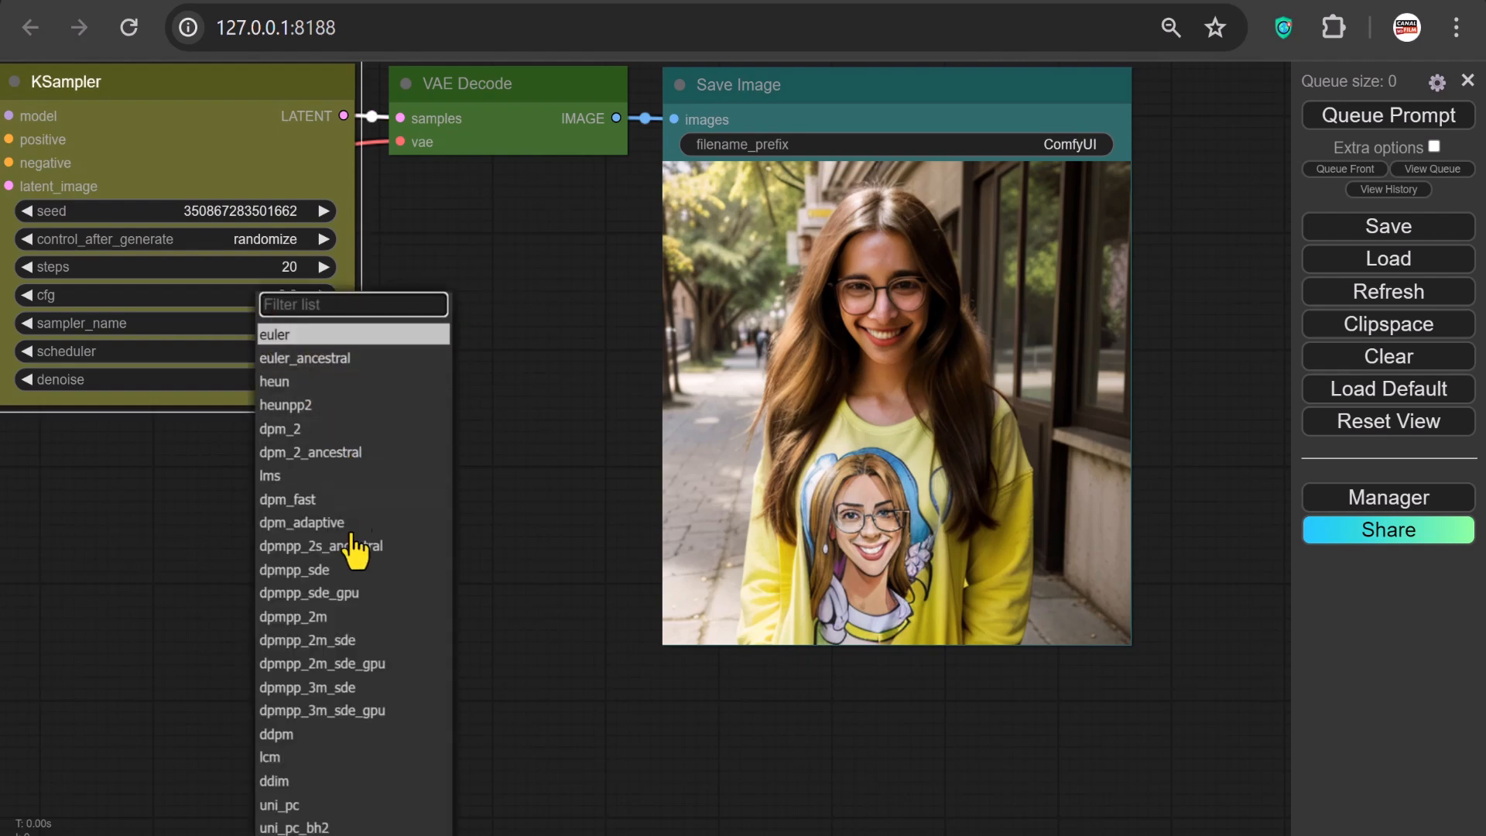
click(320, 616)
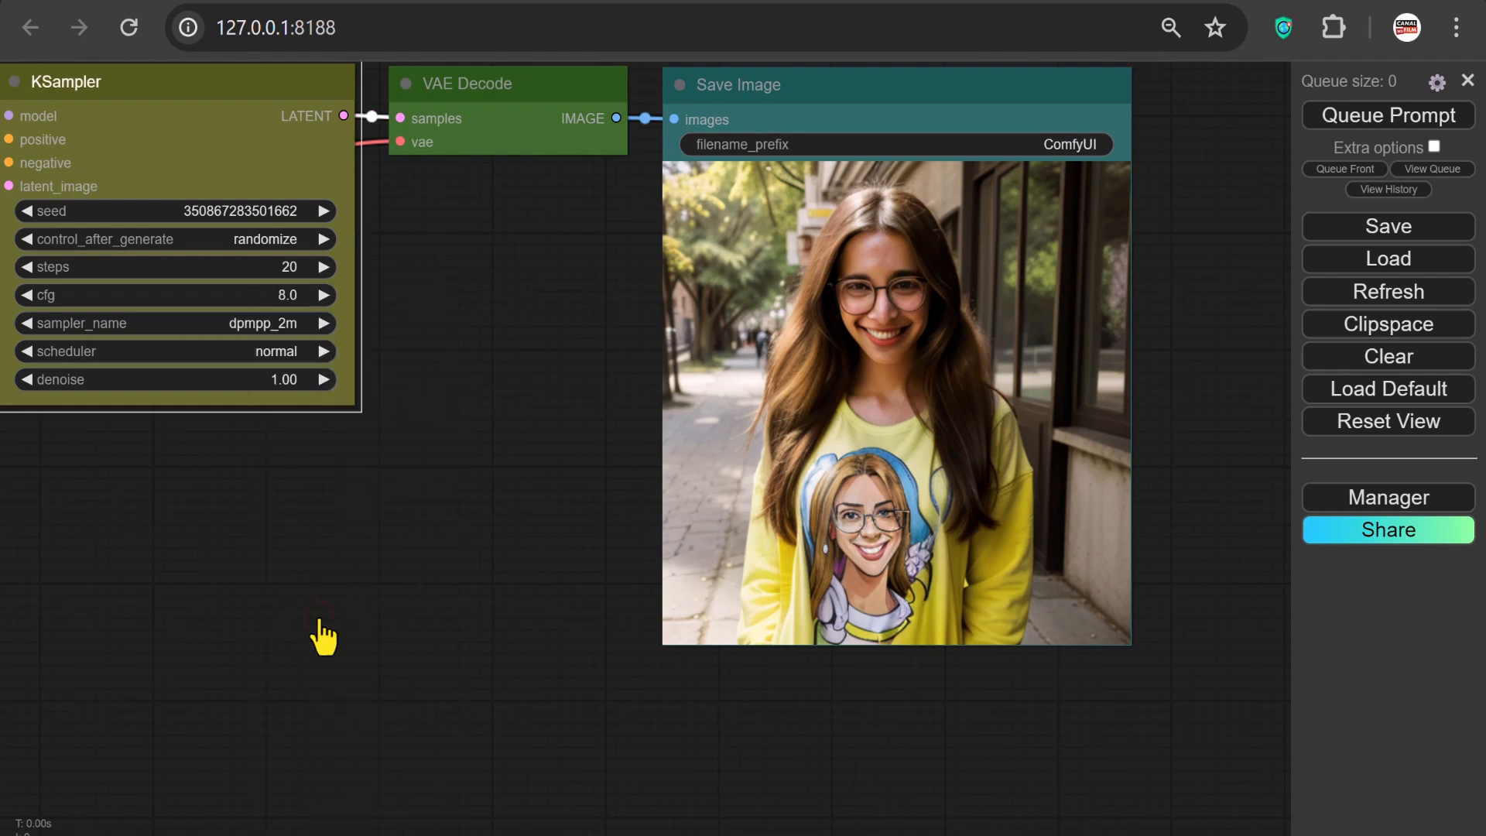
click(254, 352)
click(274, 375)
Generate a new portrait and set the KSampler's control_after_generate to fixed
click(1362, 113)
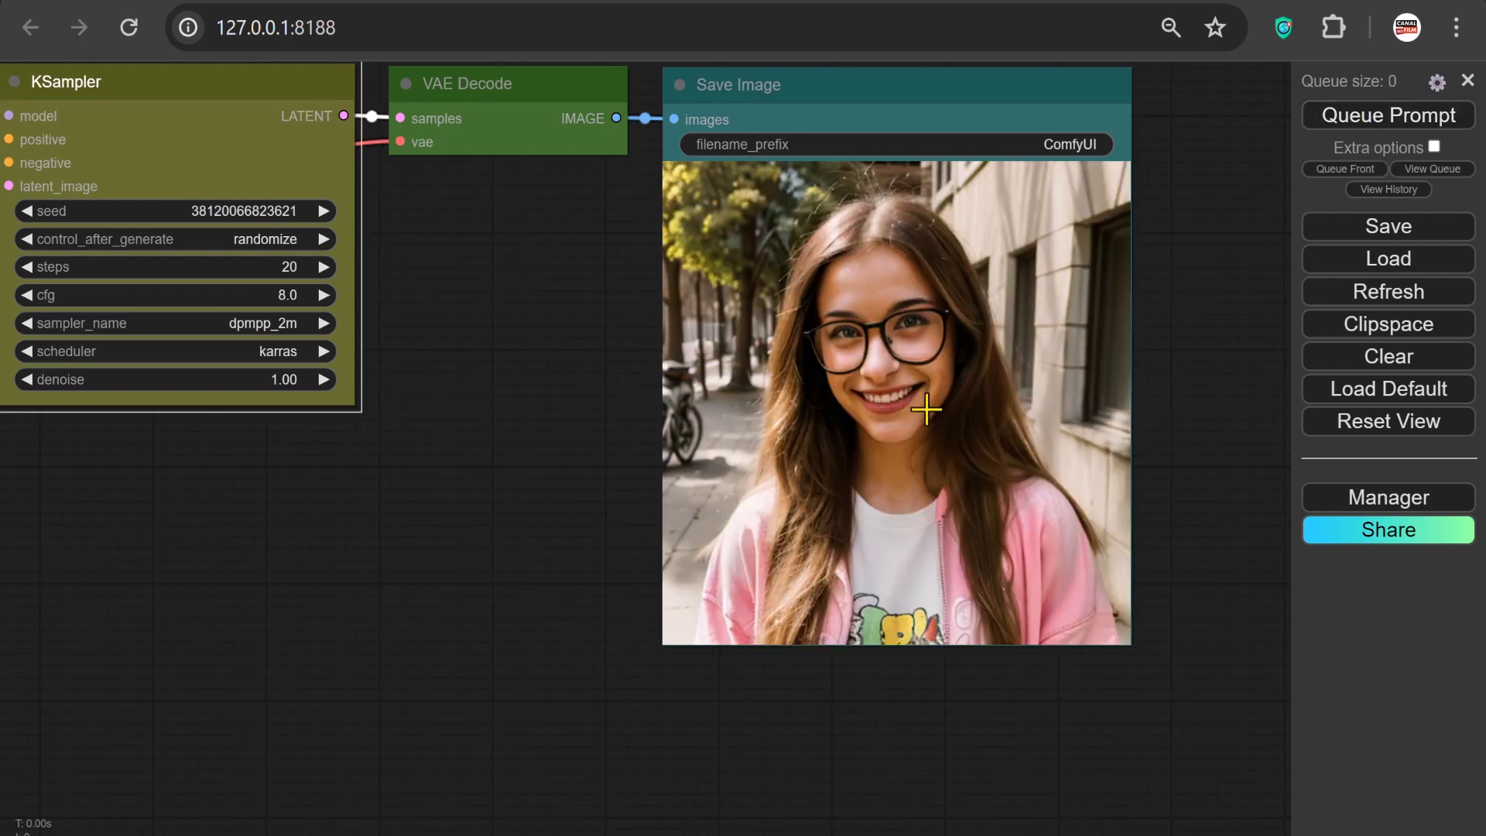
click(276, 239)
click(277, 237)
Add a Note node between the KSampler and Save Image nodes, below VAE Decode, and enlarge it
right_click(377, 260)
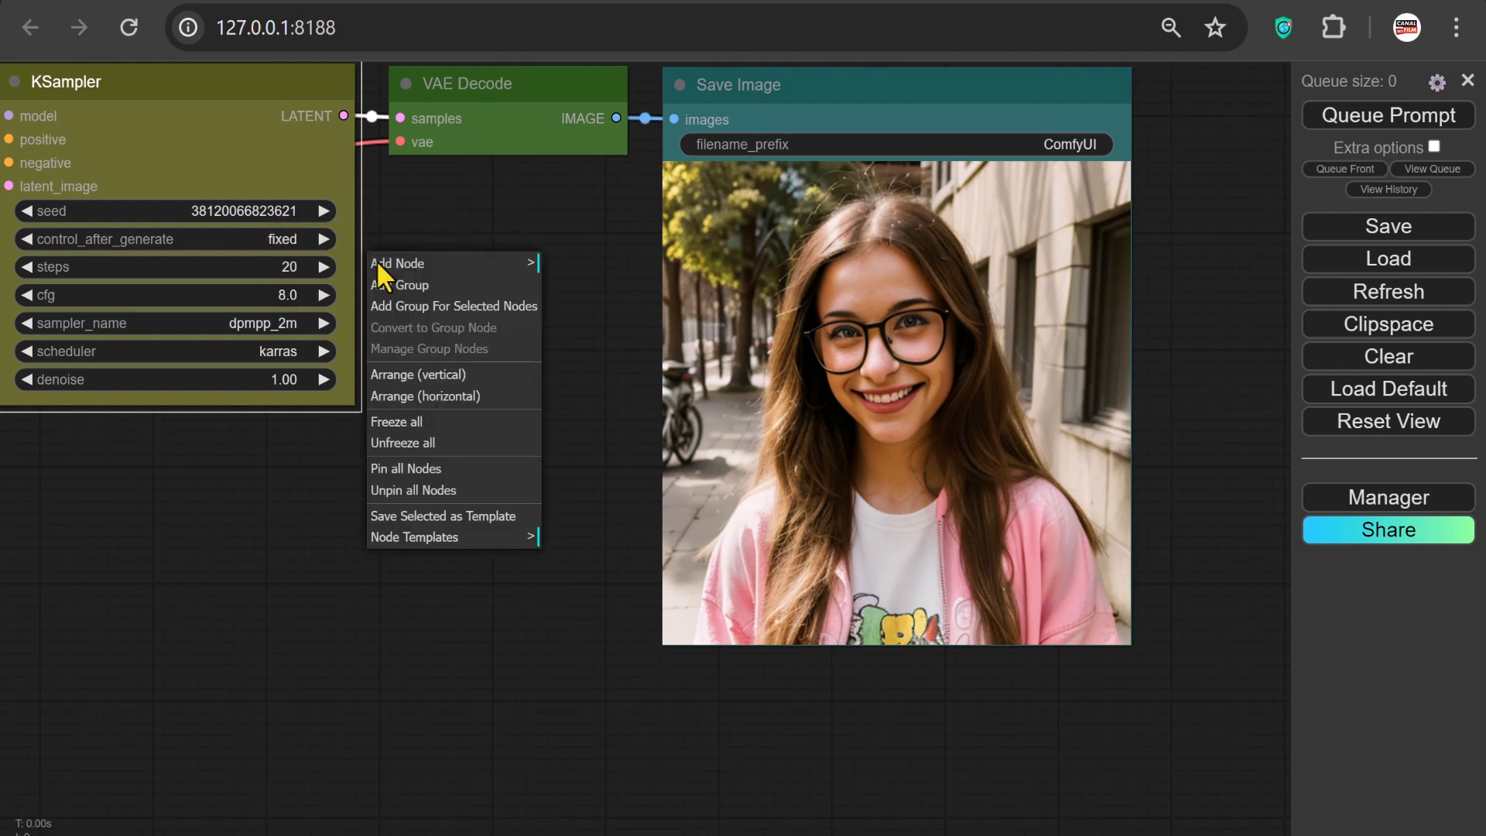
click(395, 263)
click(561, 267)
click(689, 270)
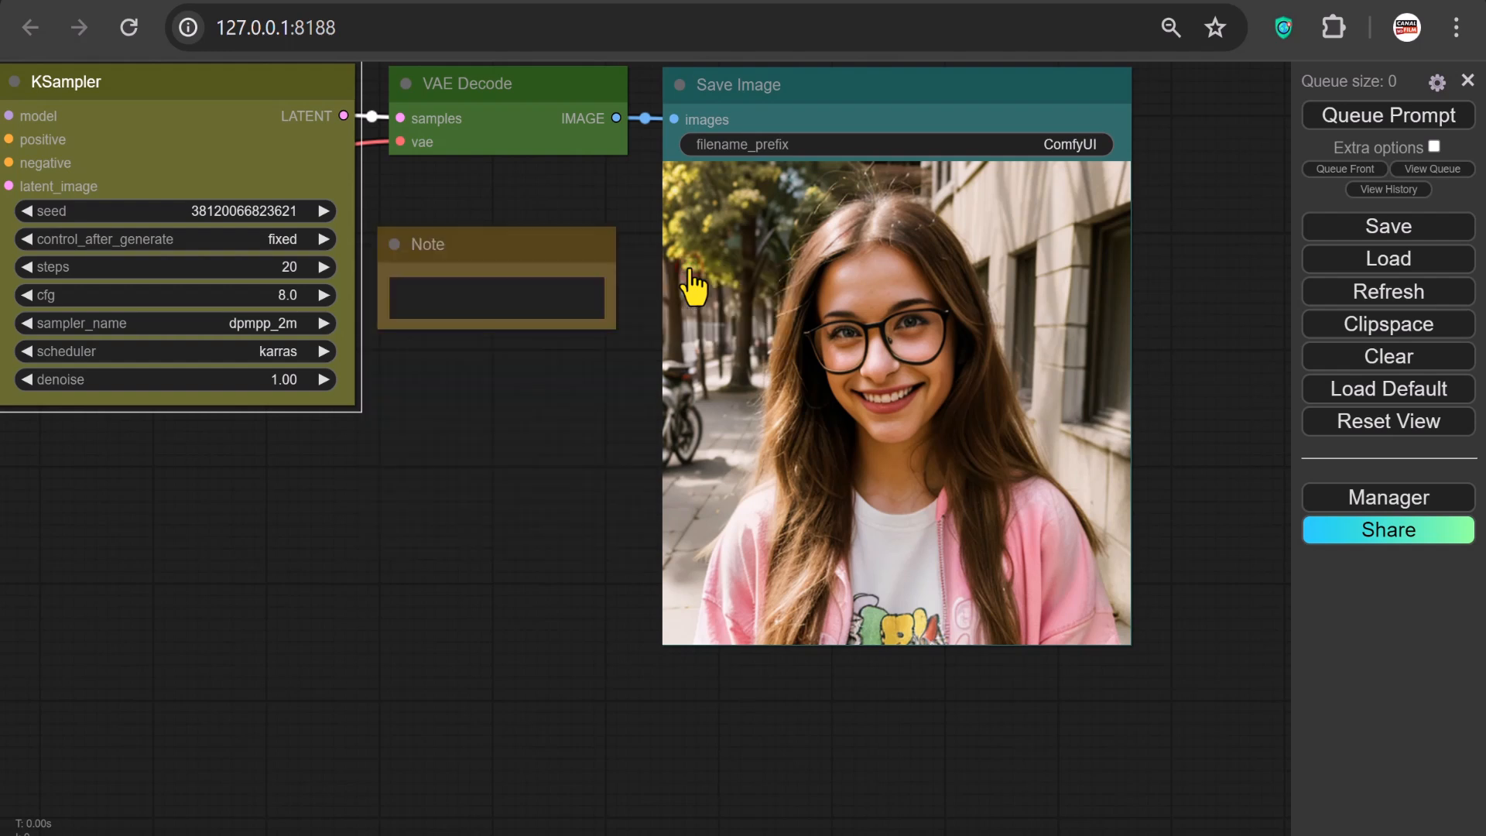
drag(605, 325, 648, 516)
Write "The Epic Realism checkpoint typically produce better images with dpmpp_2m and karras setting." in the note beside the KSampler
click(428, 301)
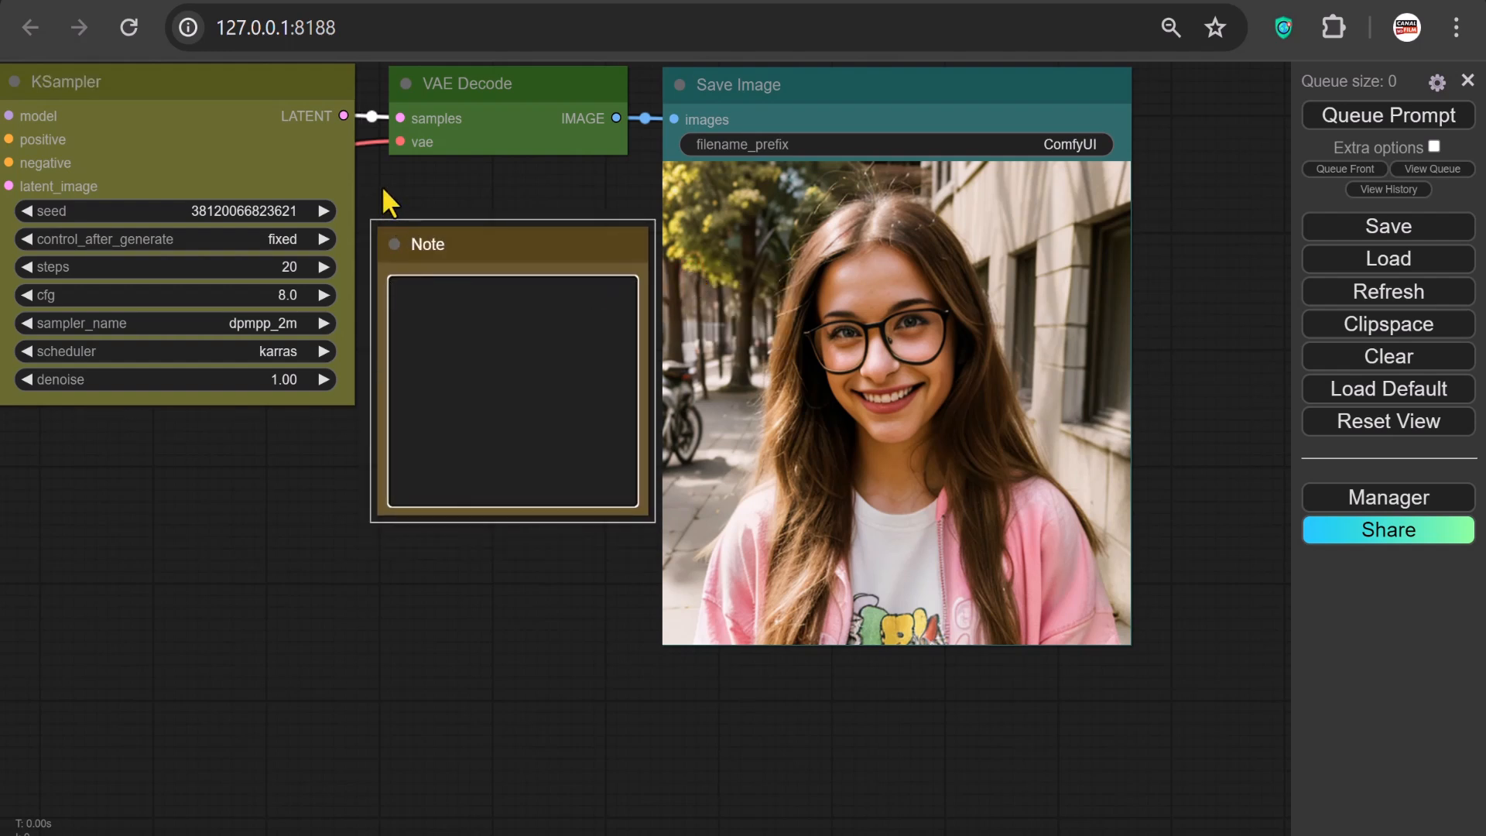
text(The Epic Realism)
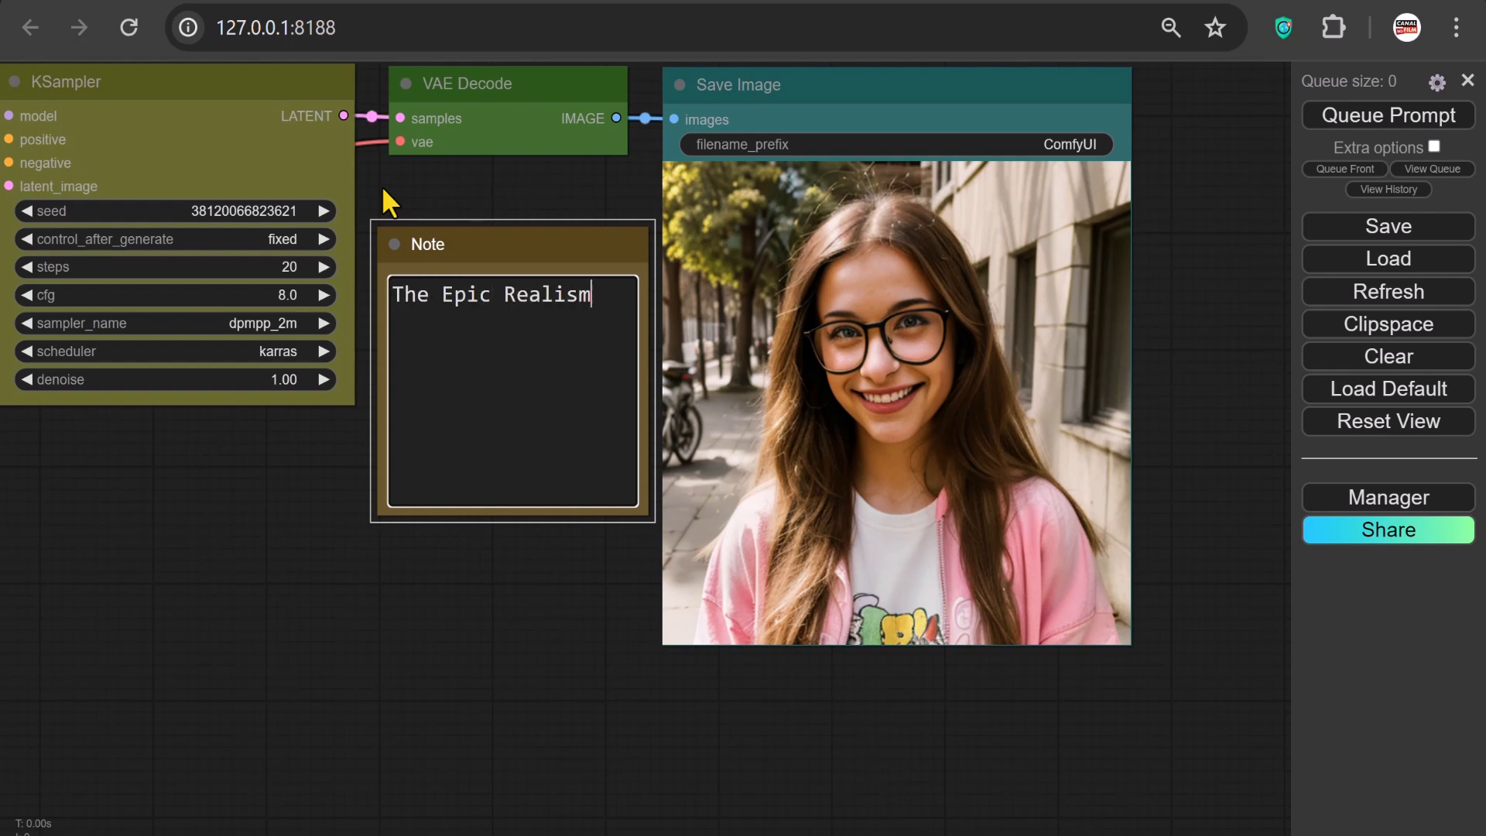
text( checkpoint t)
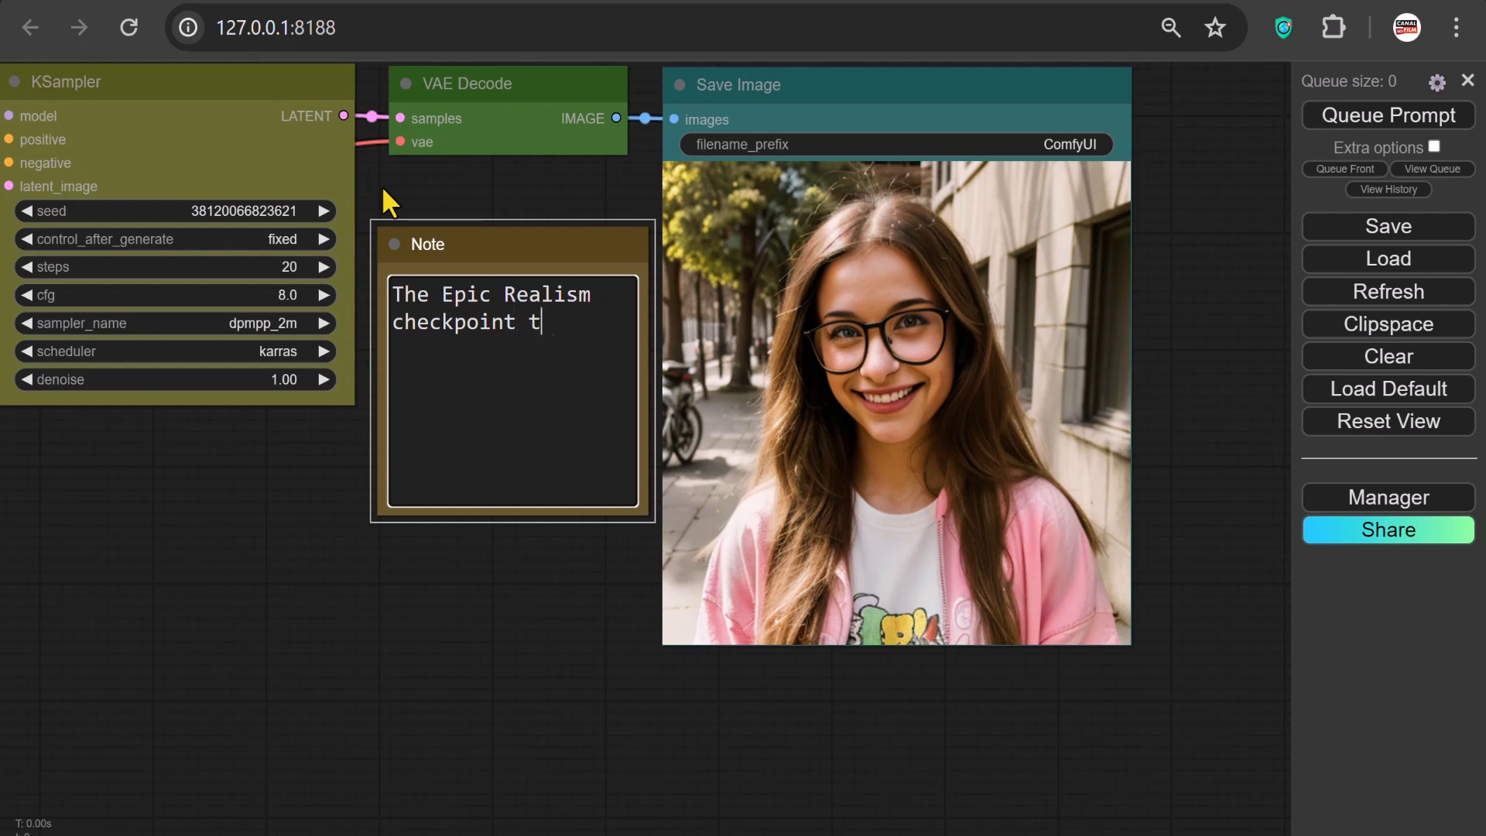
text(ypically produce better image)
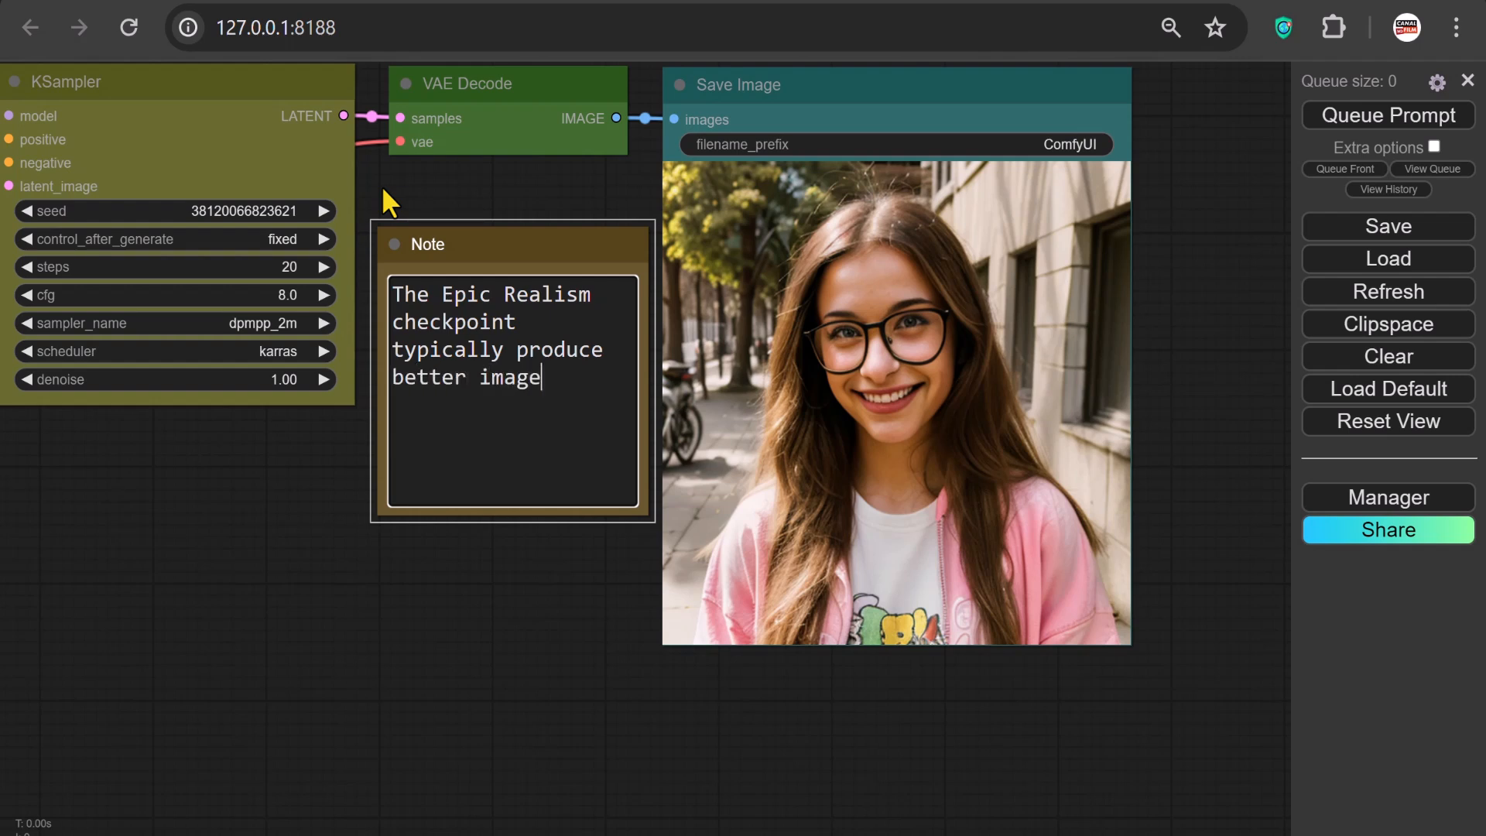
text(s with dpmpp_2m and karras setting.)
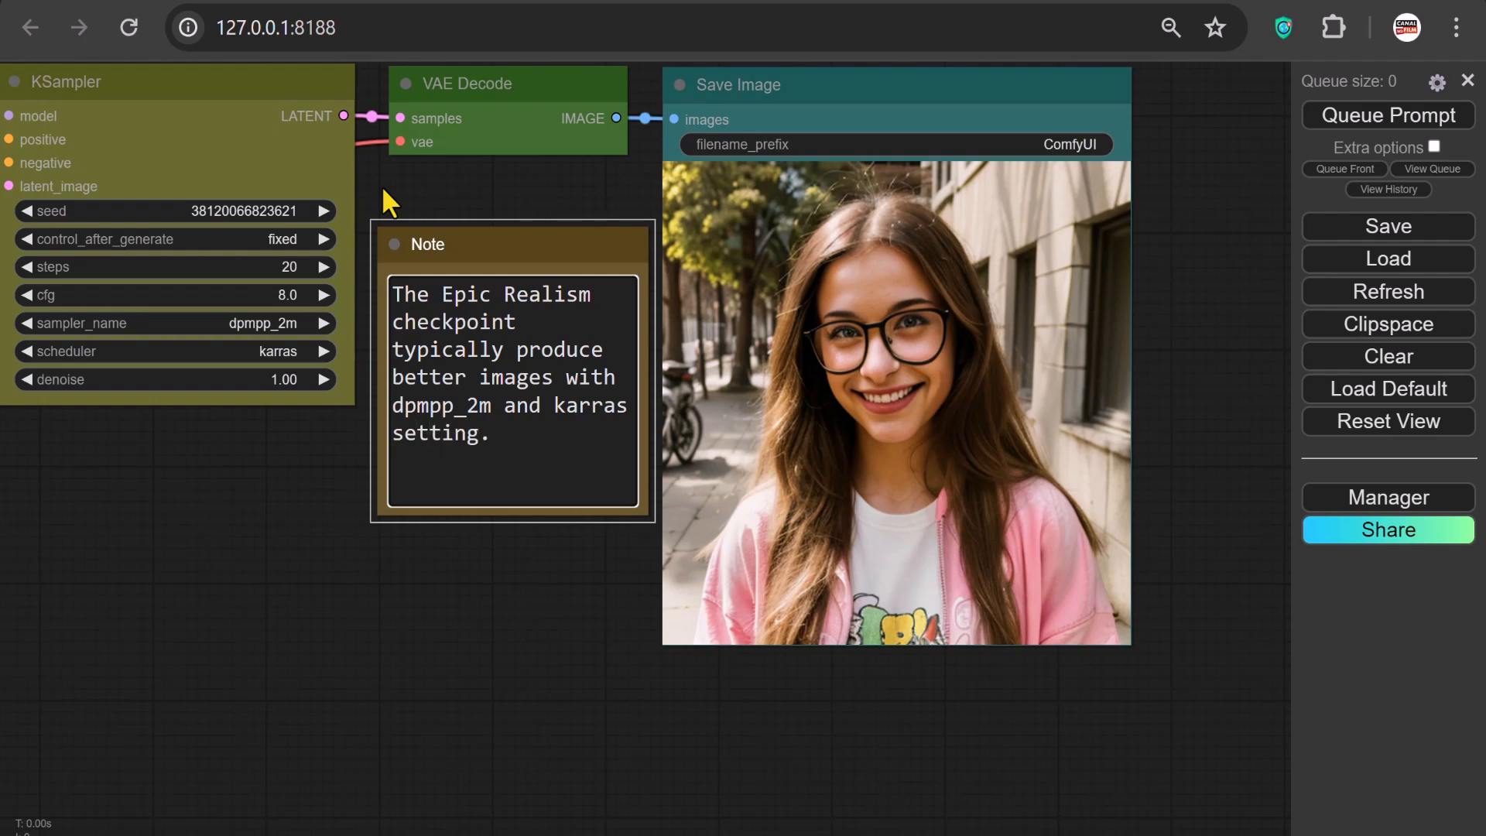
Add a ReActor Fast Face Swap node below the workflow and connect VAE Decode's IMAGE output to its input_image
scroll(385, 188, down, 5)
drag(302, 479, 712, 505)
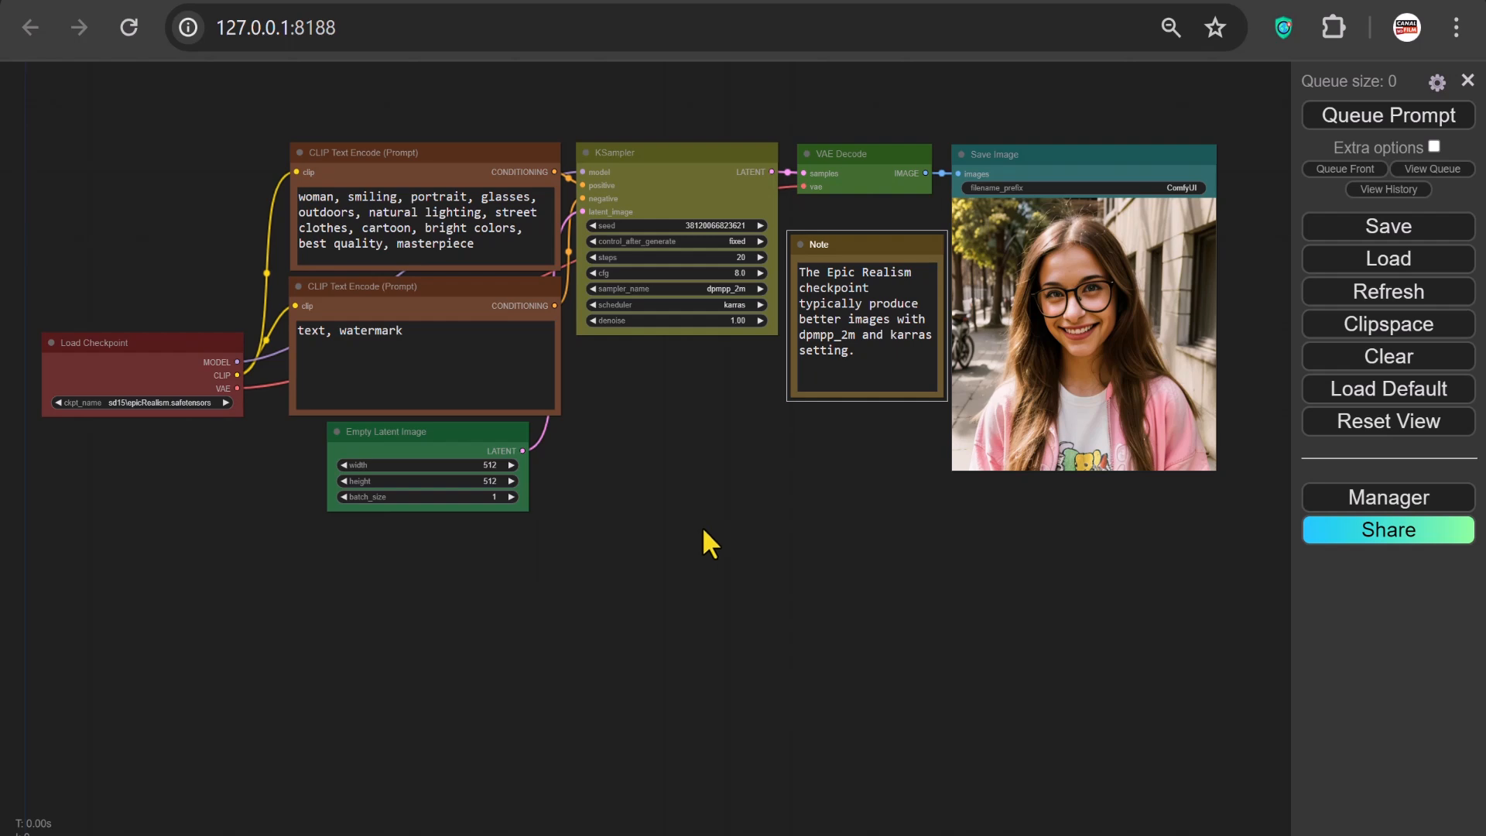
double_click(538, 571)
text(reactor)
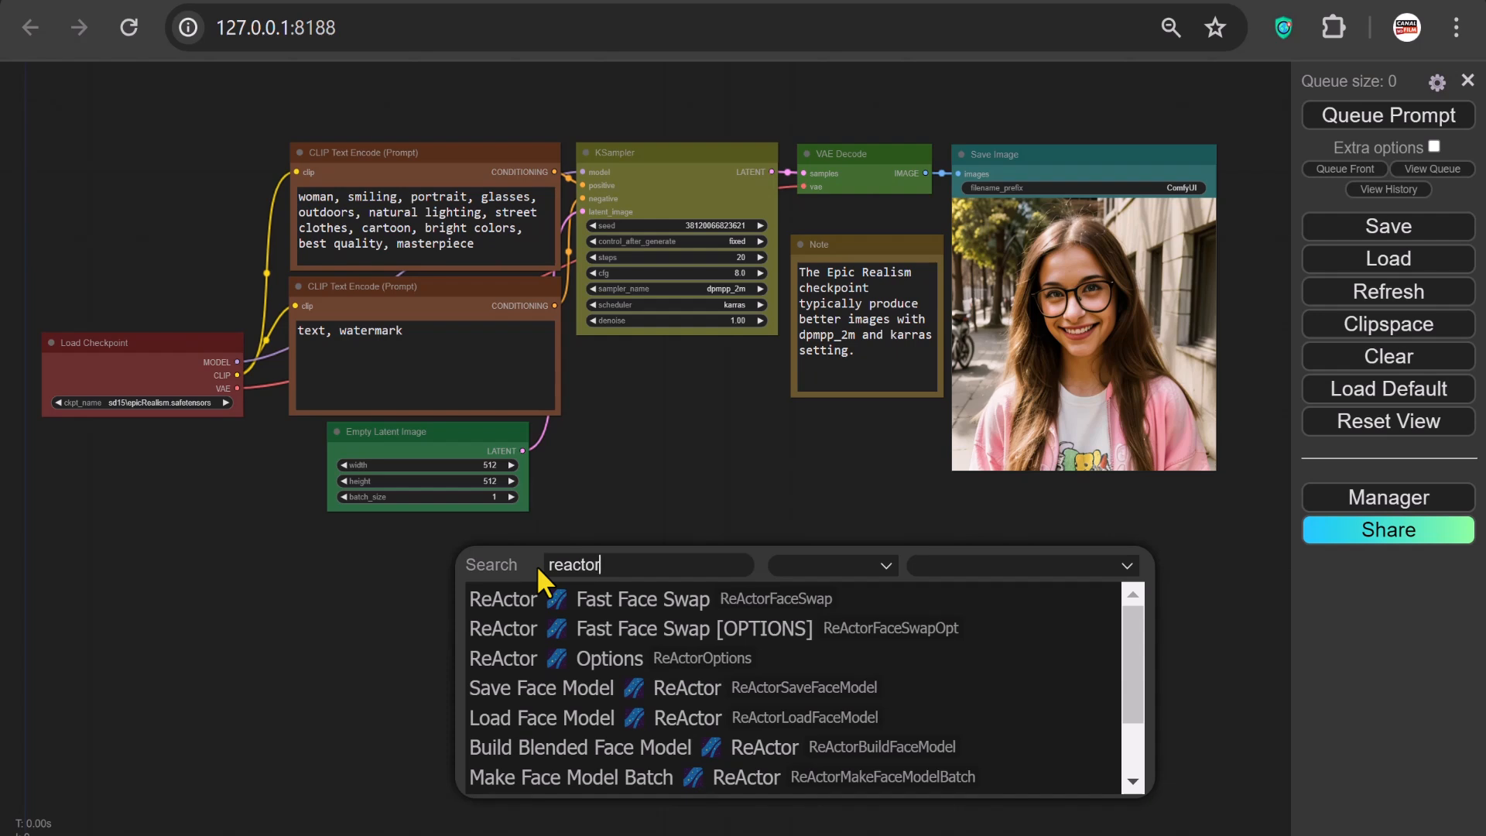
click(615, 608)
drag(926, 173, 678, 581)
Create a Load Image node from the ReActor node's source_image input and place it beside the ReActor node
scroll(723, 514, up, 3)
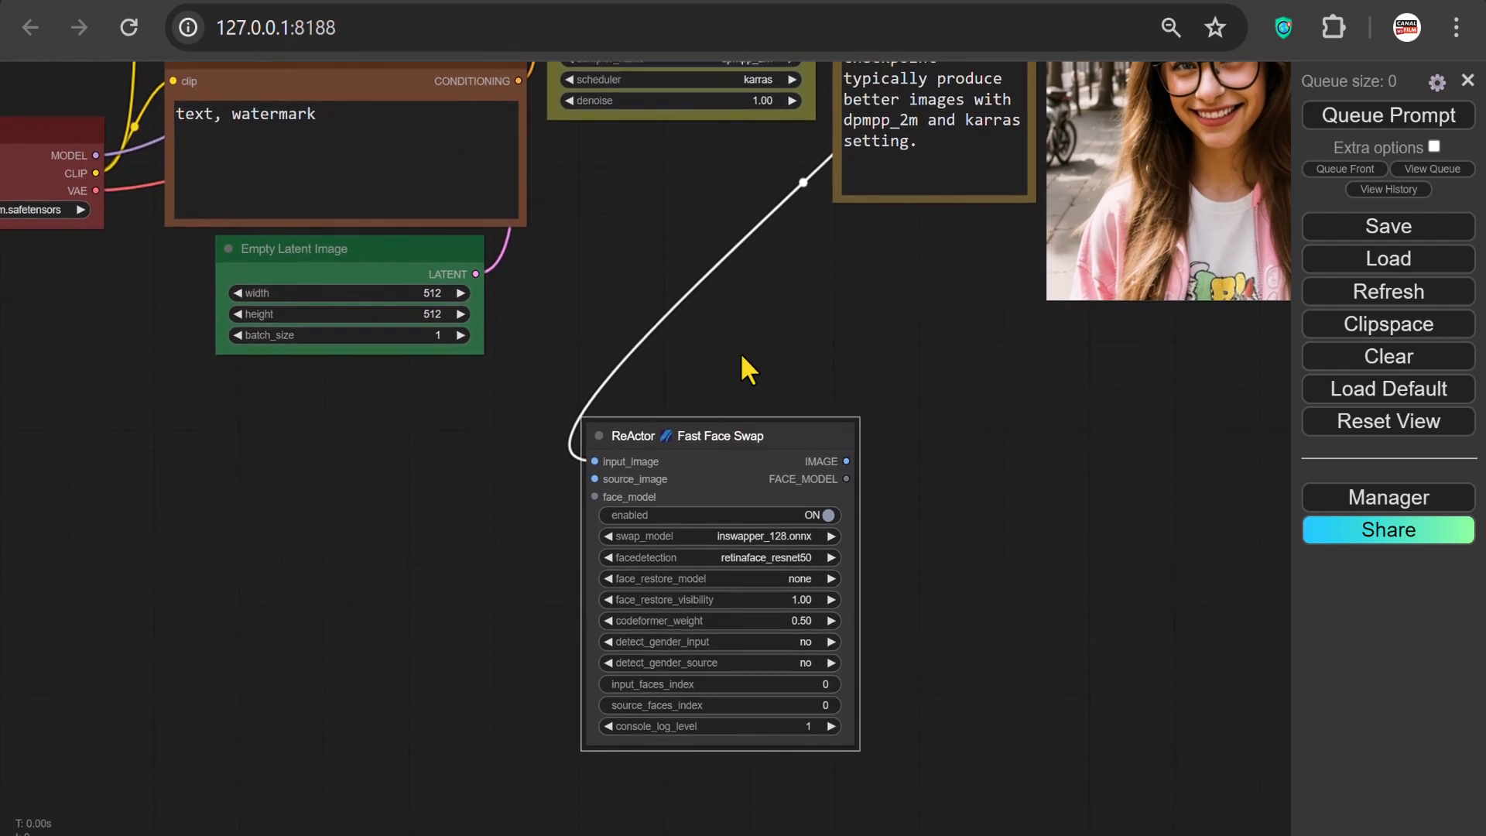
drag(594, 480, 480, 471)
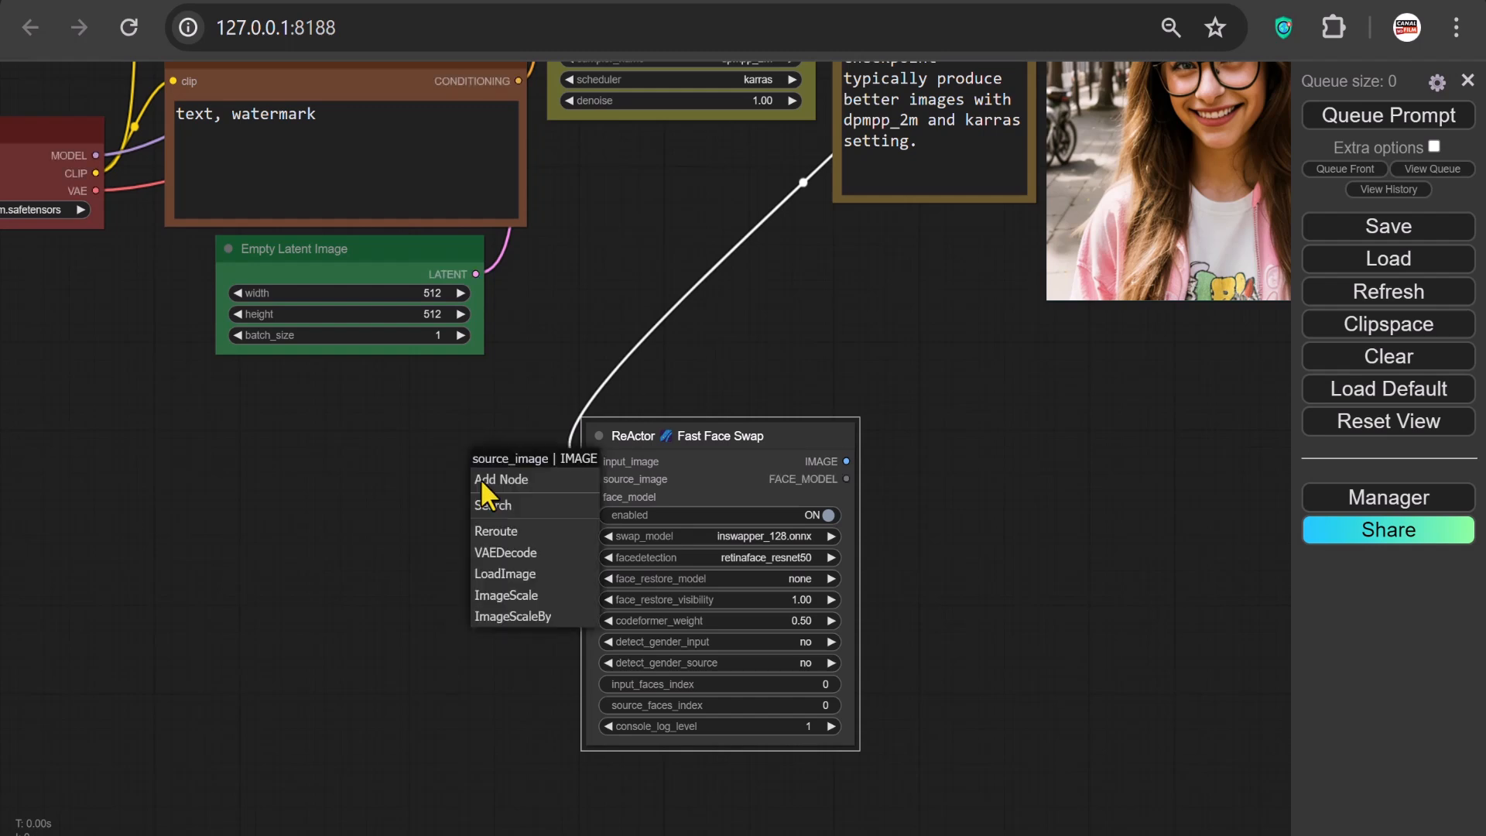
click(504, 575)
drag(595, 467, 322, 440)
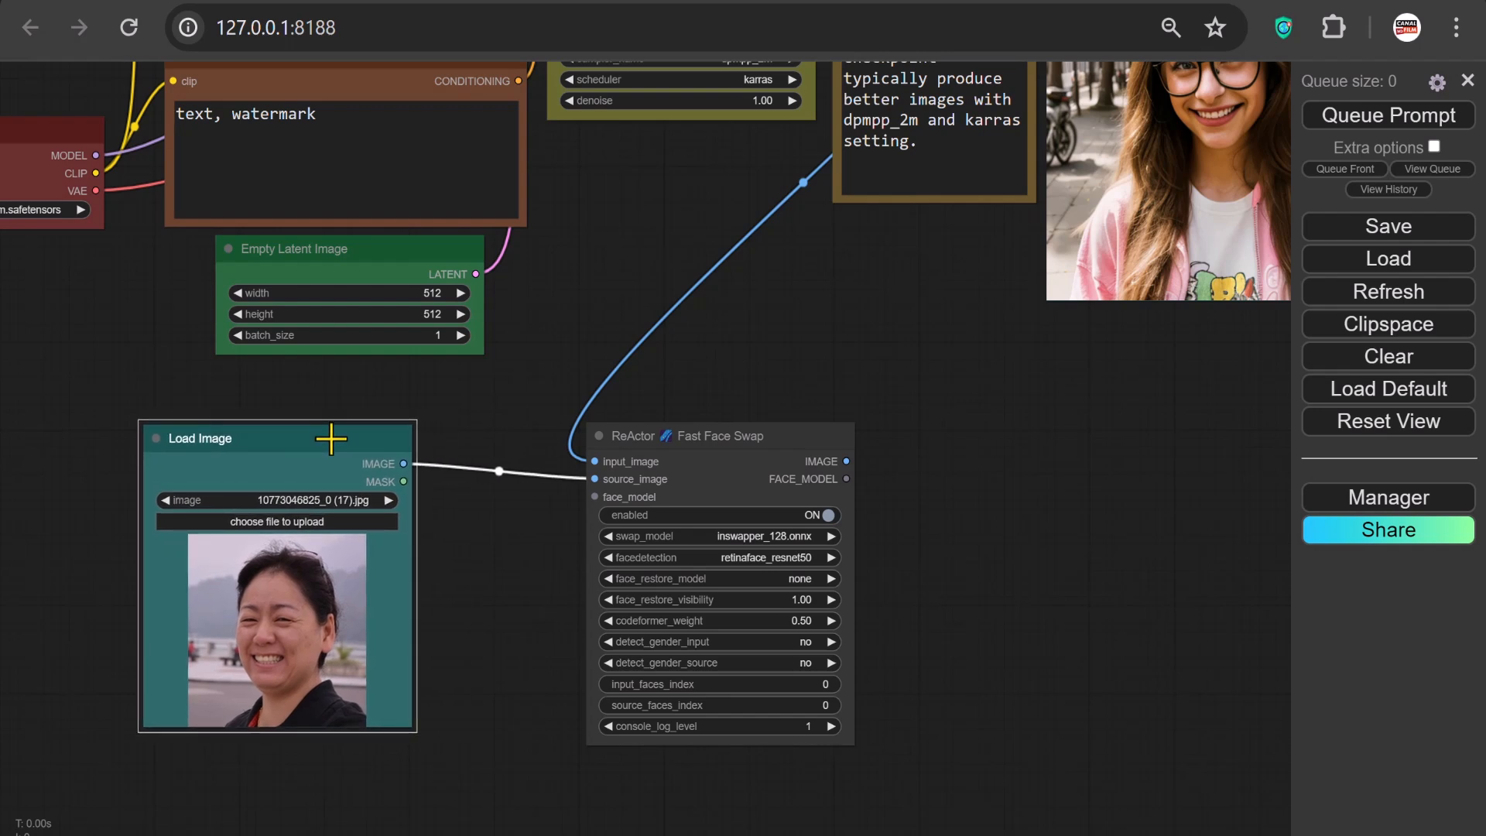
Add a second Note node just above the ReActor Fast Face Swap node and widen it
right_click(541, 258)
click(686, 265)
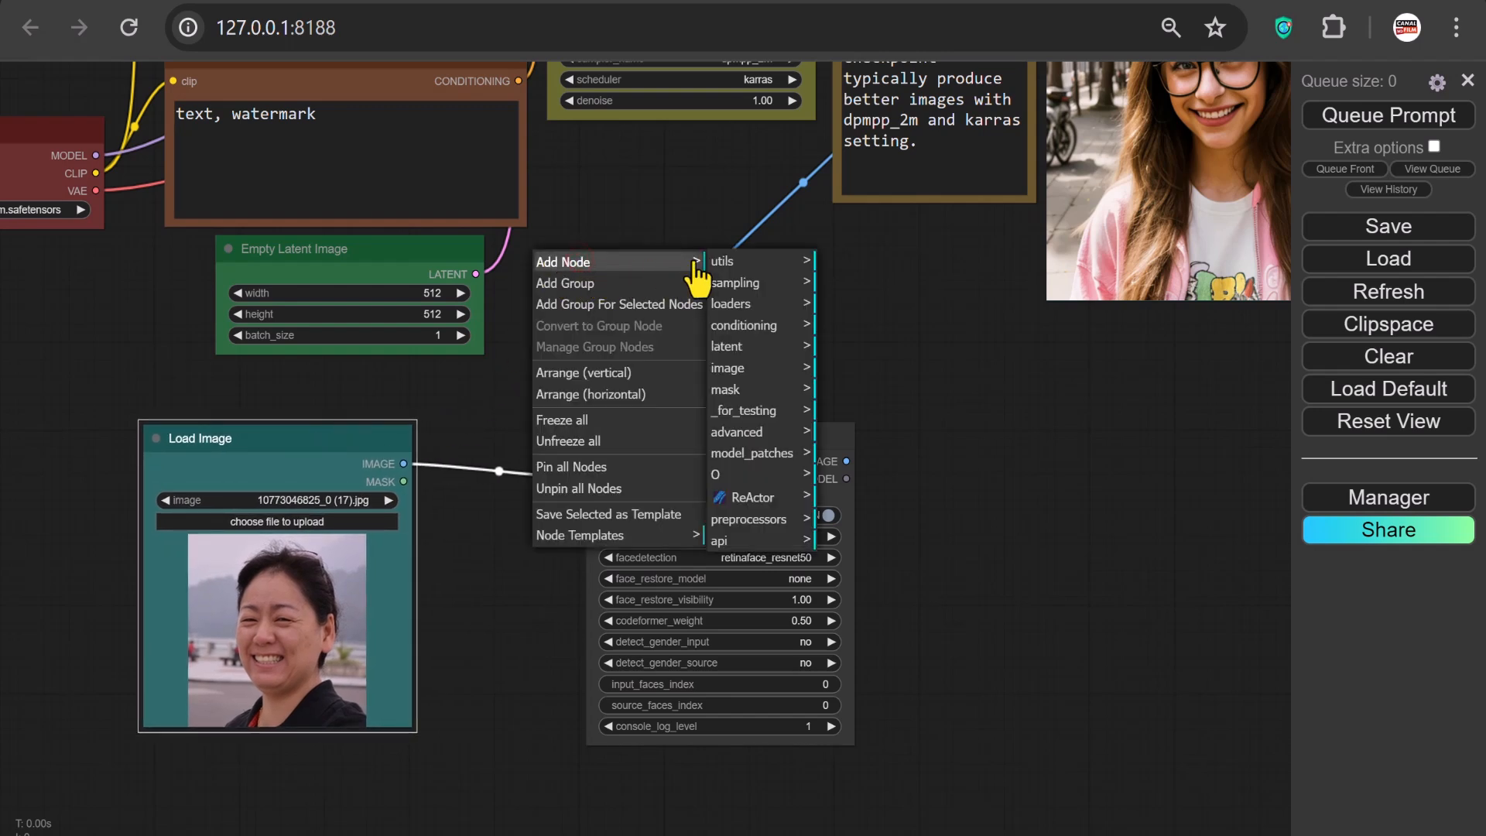
click(763, 263)
click(833, 261)
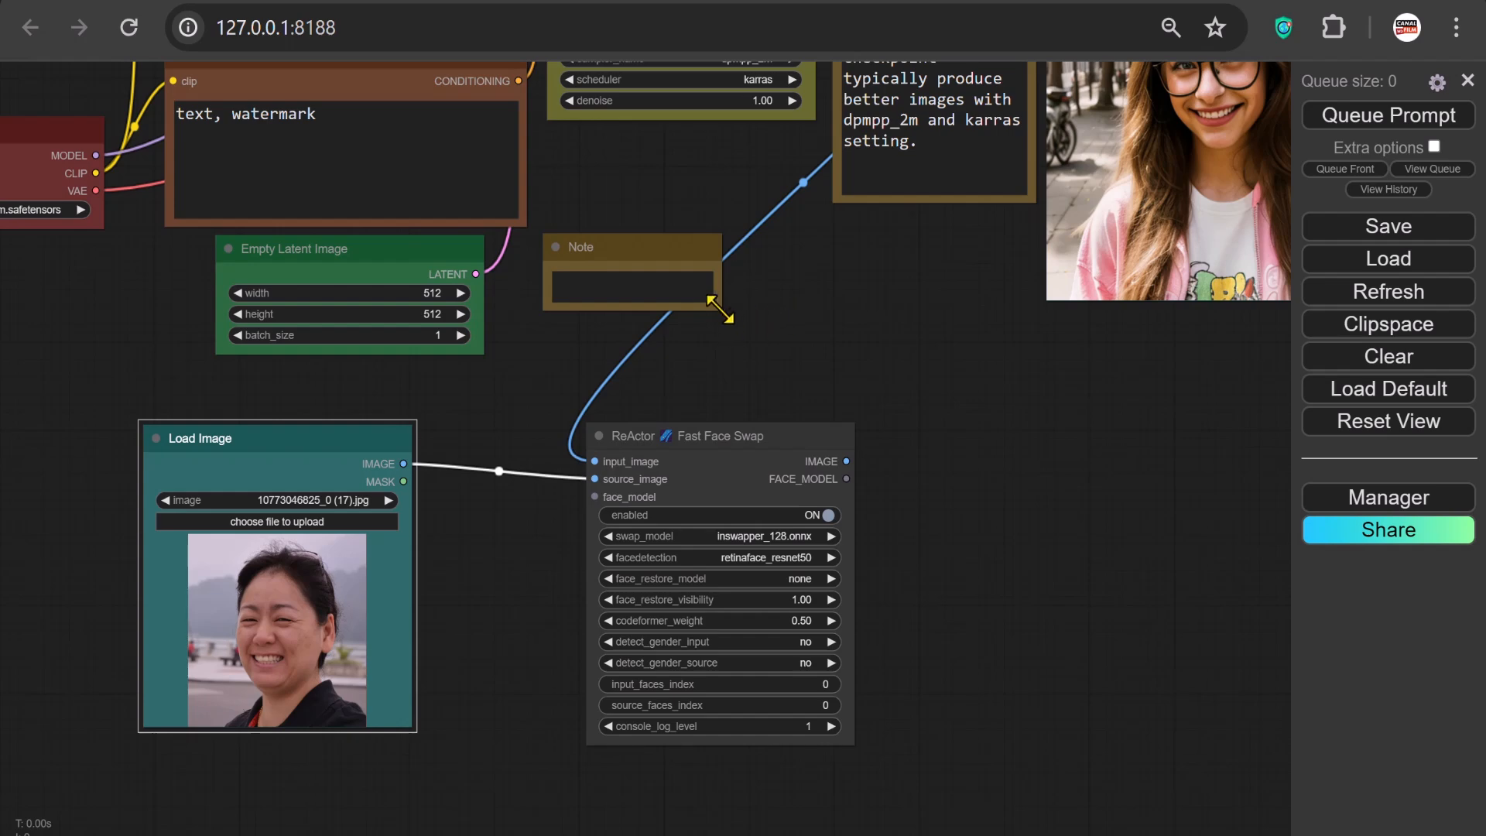
drag(720, 309, 1019, 401)
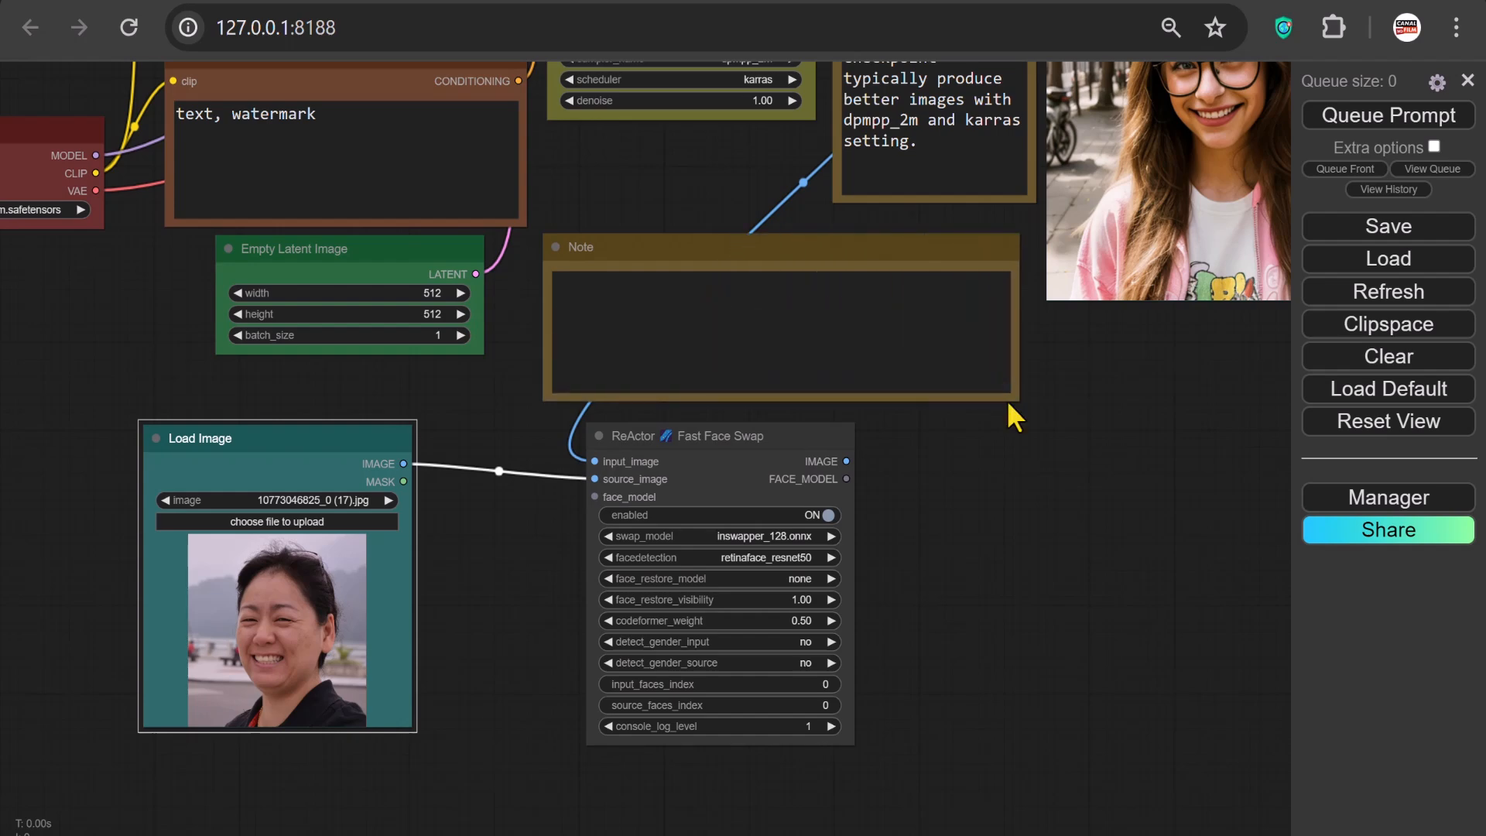
Write this note: "ReActor fast face swap is a quick and user-friendly extention that can easily swap the faces of one or more characters in images or videos"
click(573, 292)
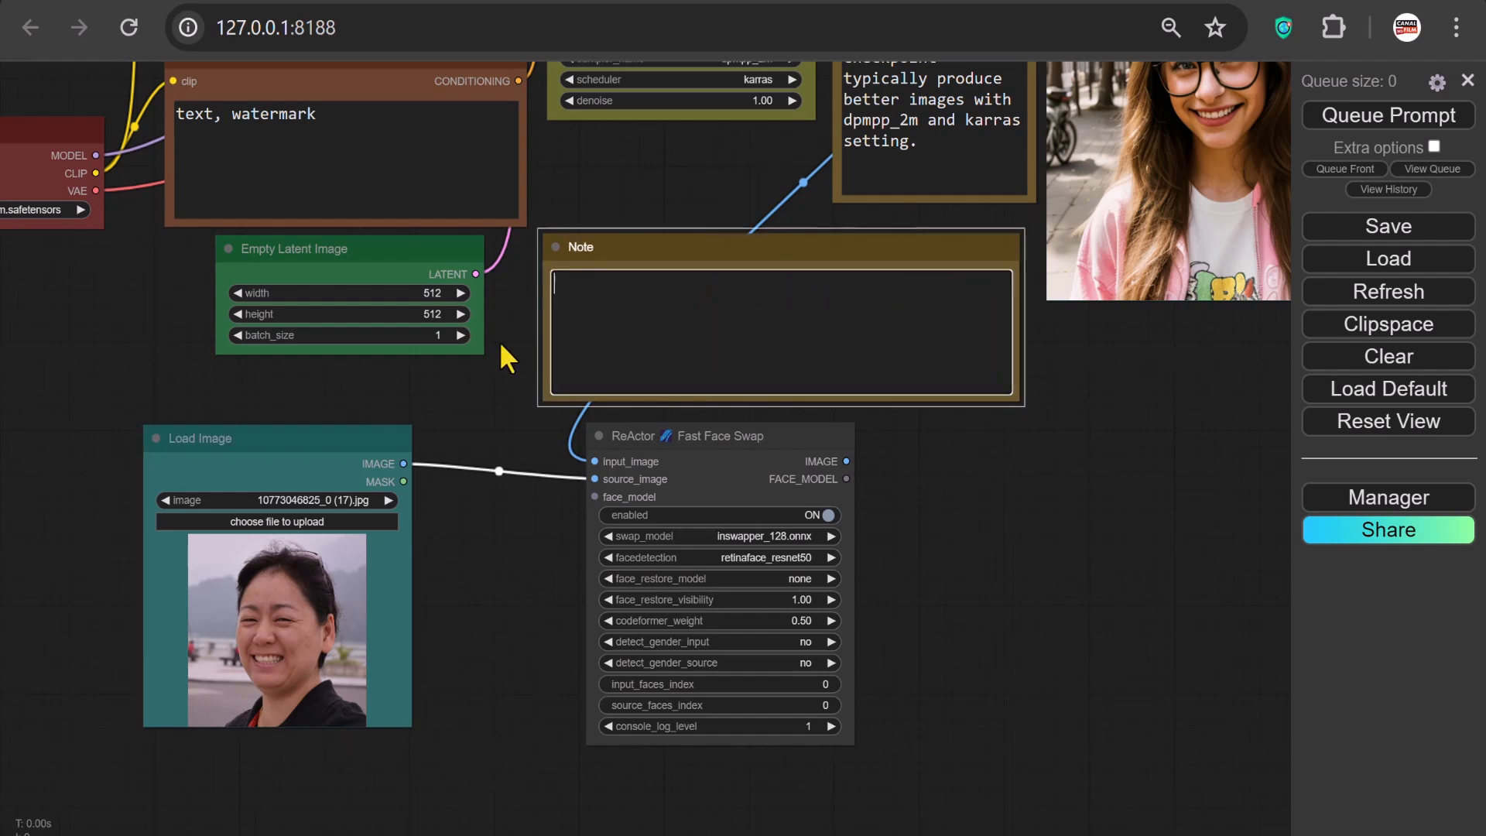
scroll(501, 345, up, 3)
text(ReAct)
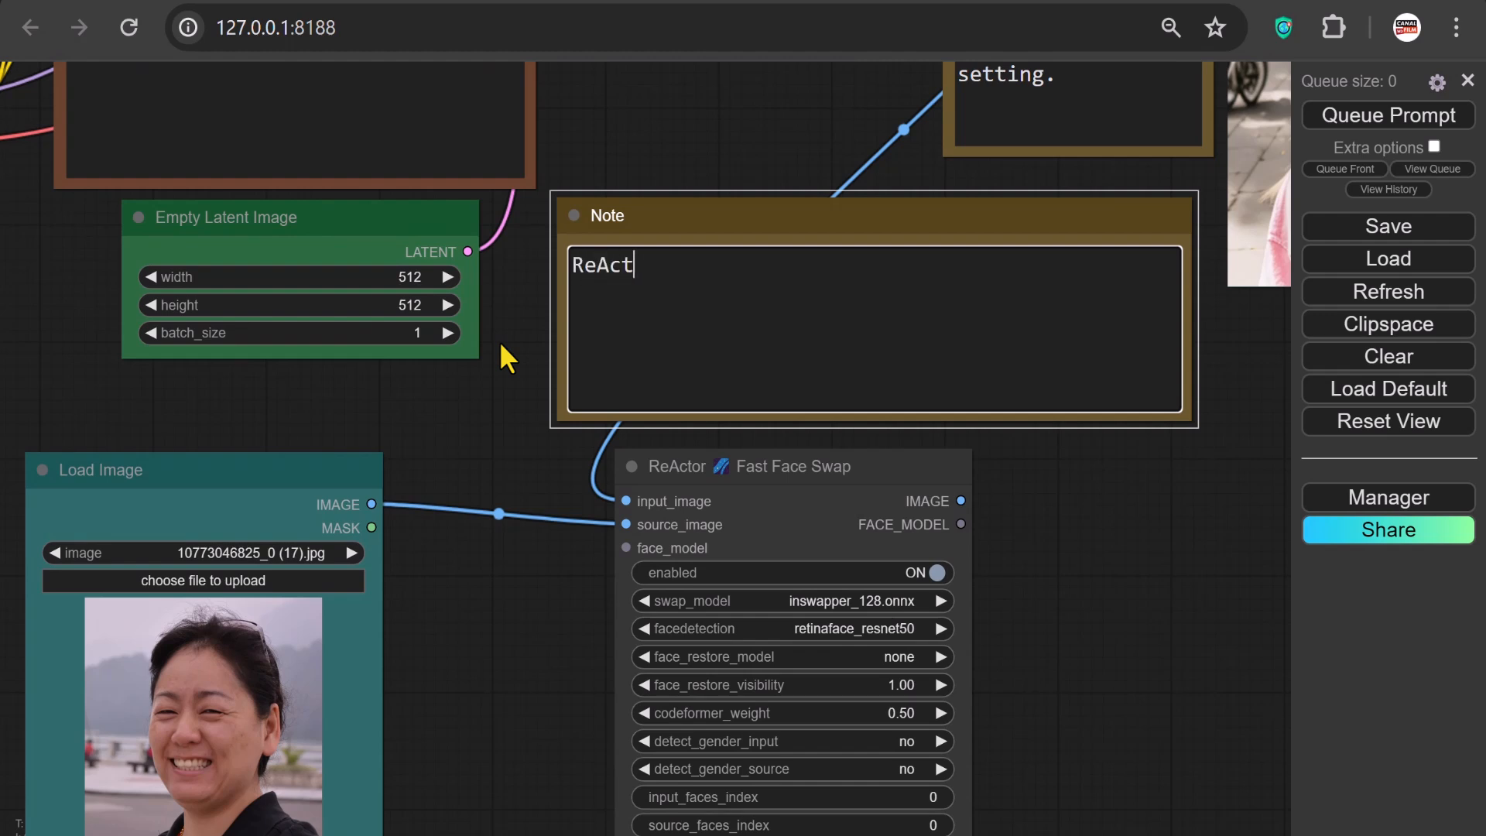
text(or fast face s)
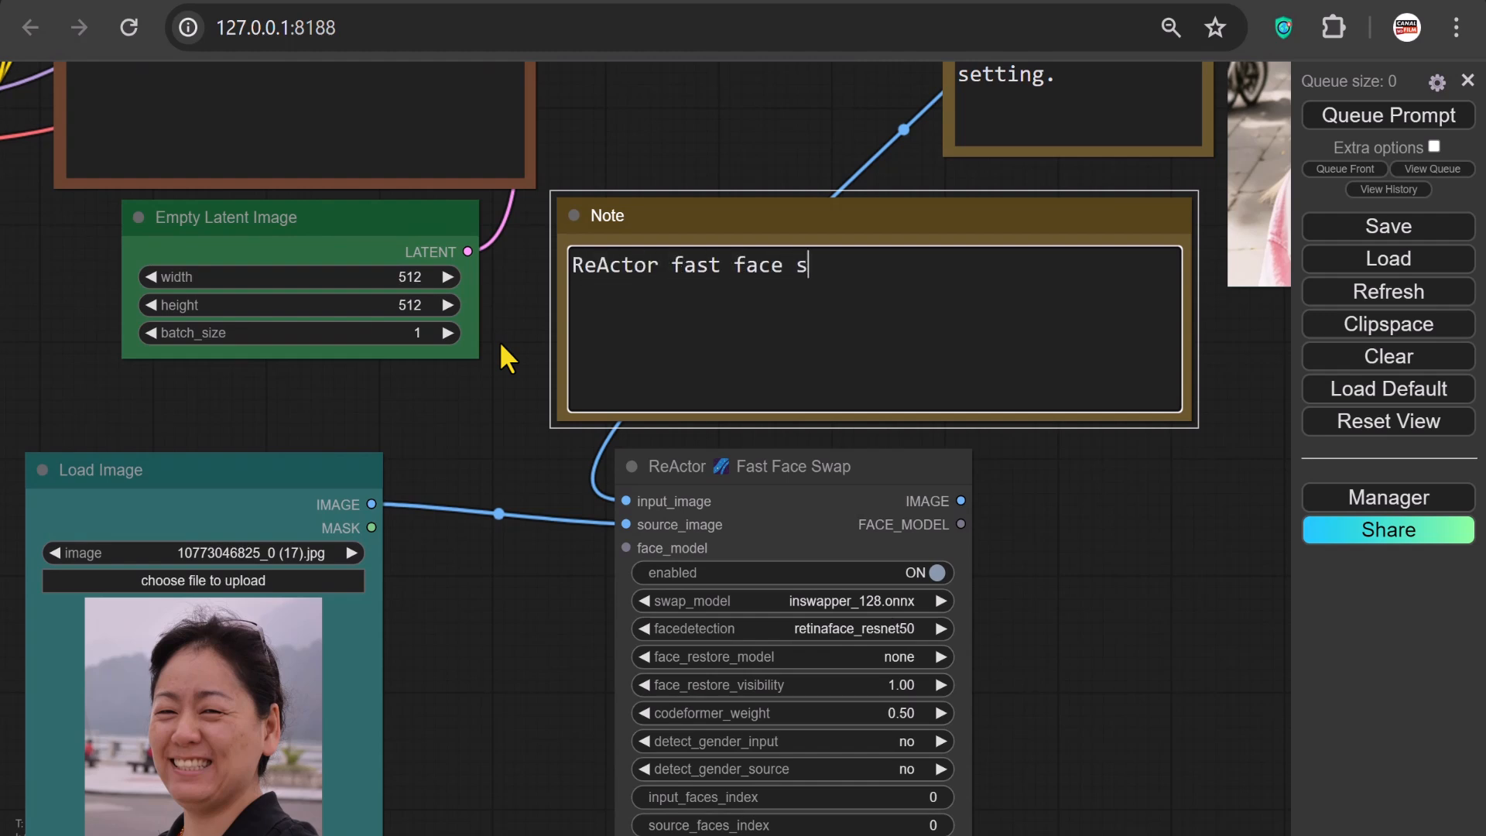
text(wap is a quick and user-frie)
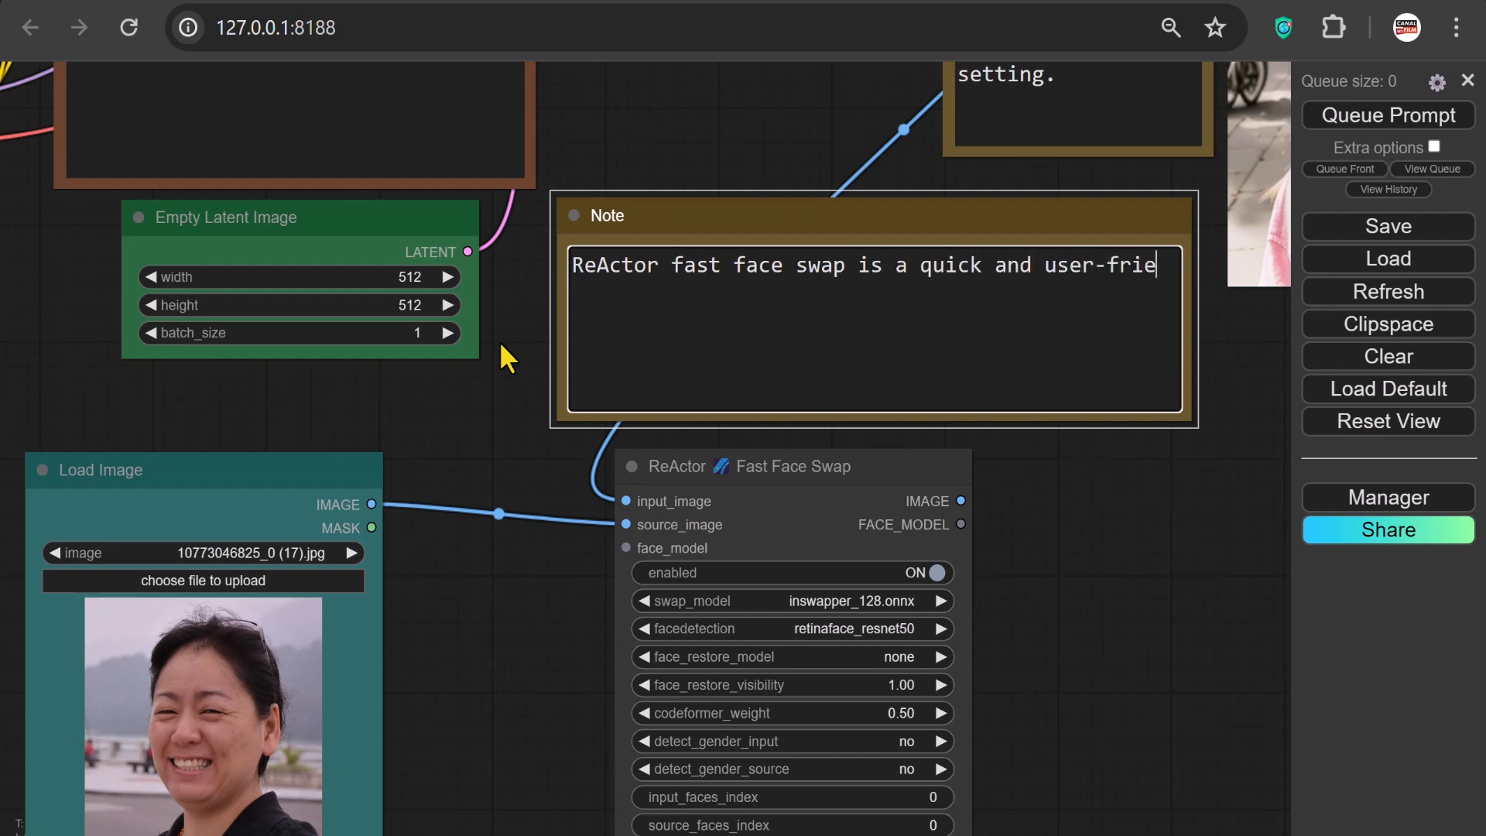
text(ndly ex)
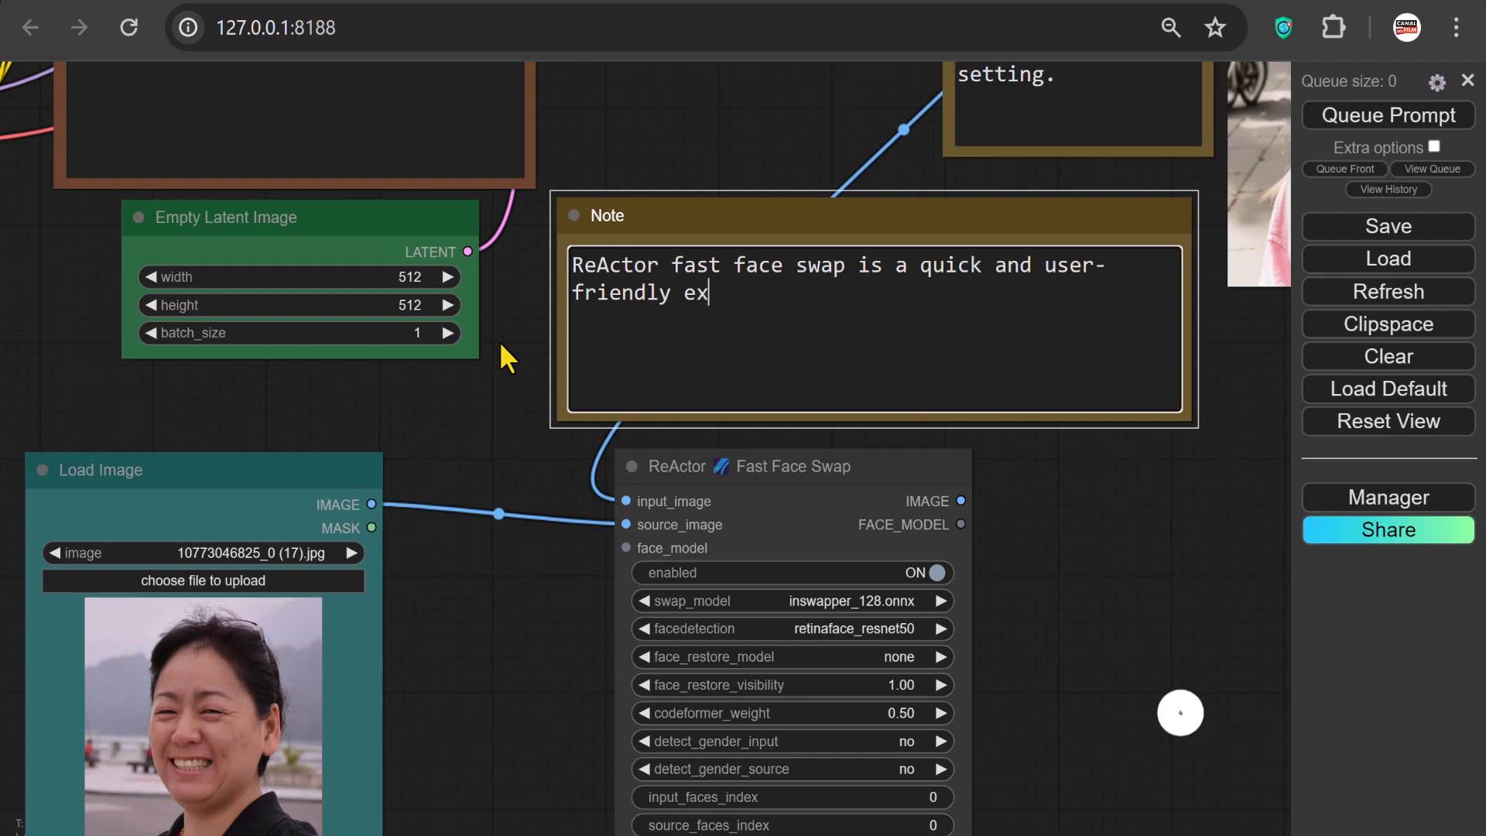
text(tention that can )
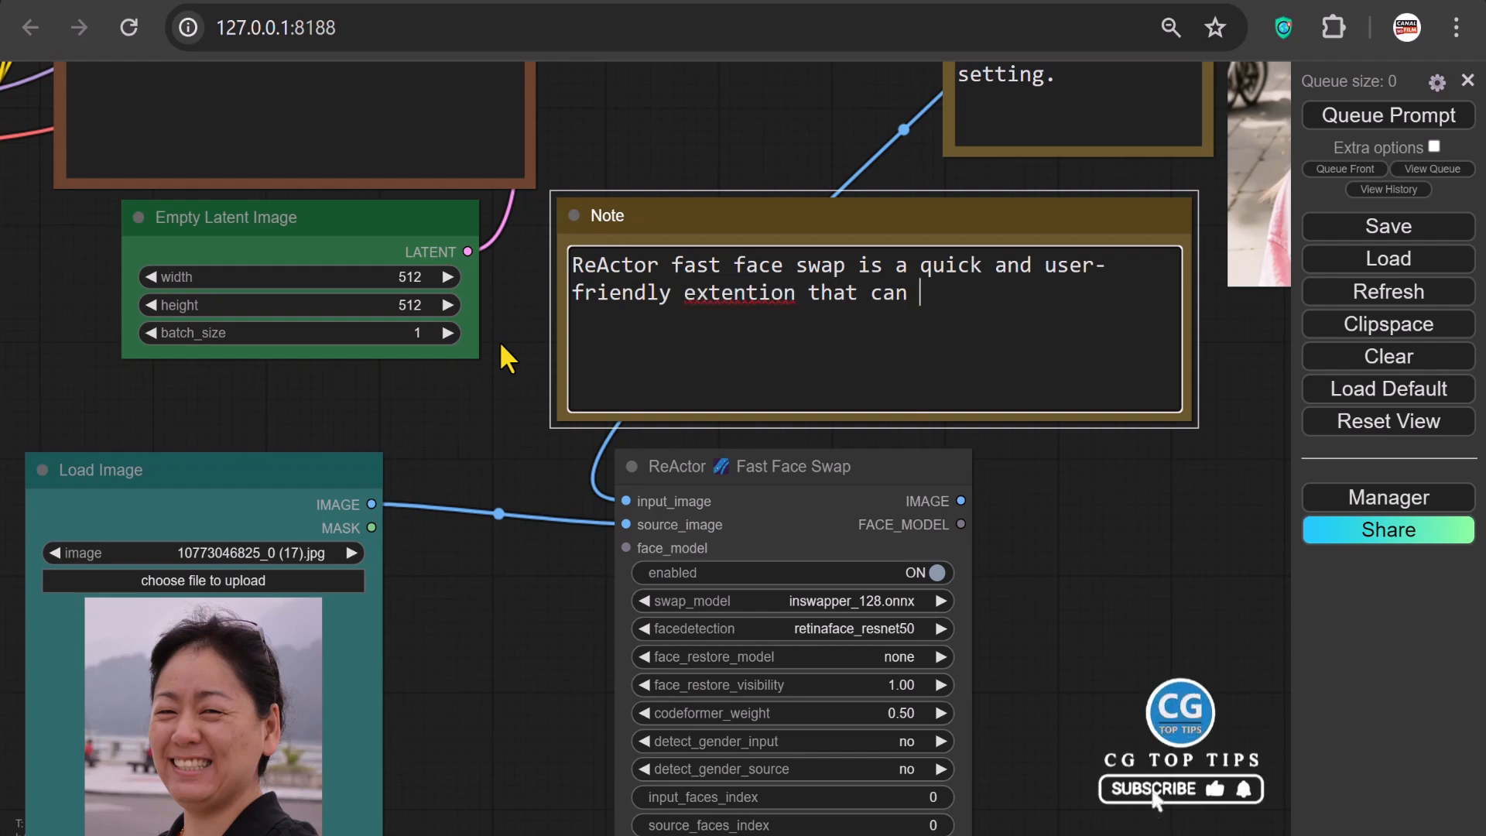
text(easily swa)
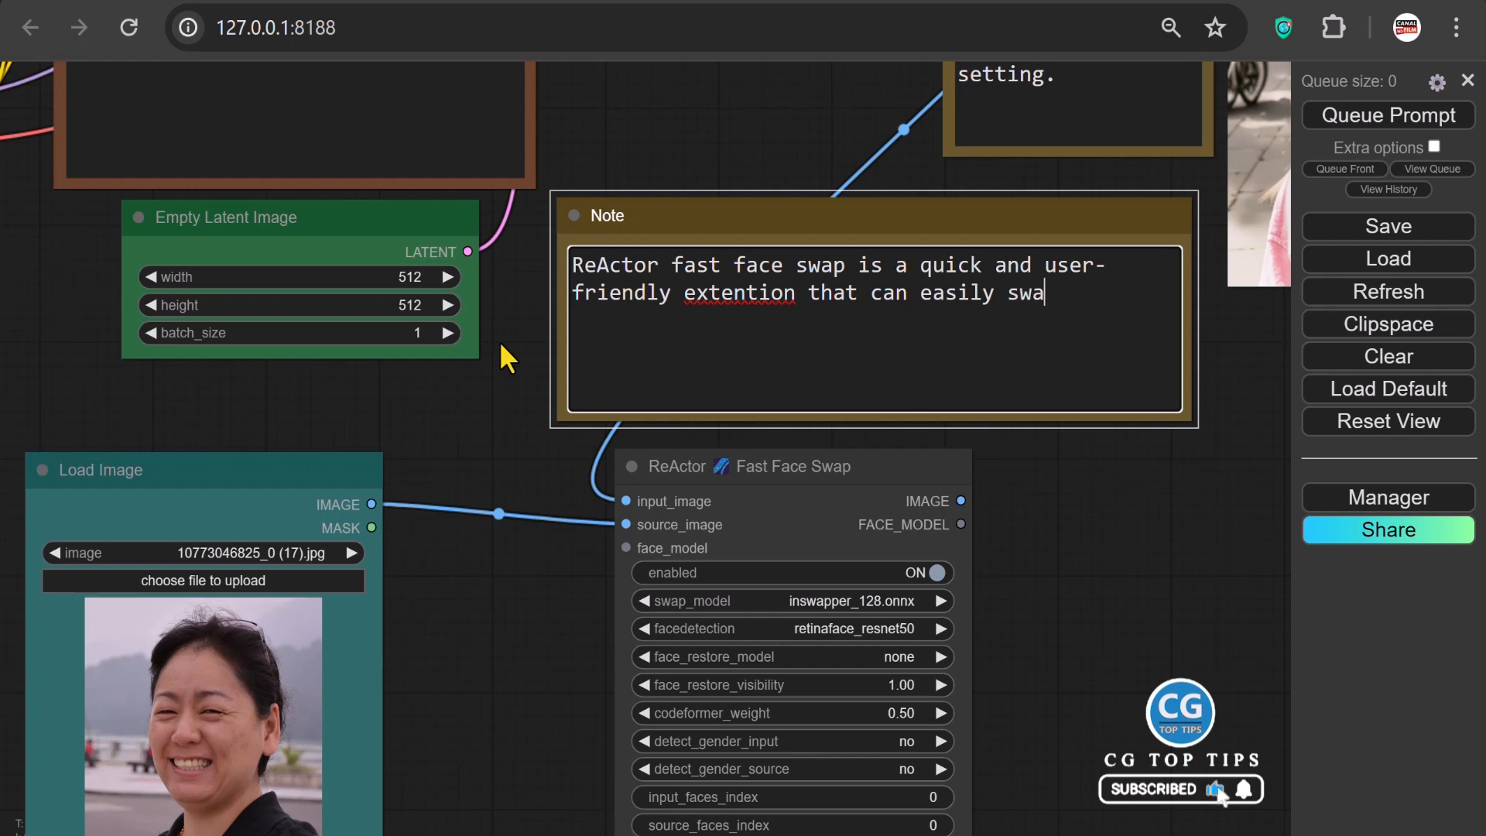
text(p the faces)
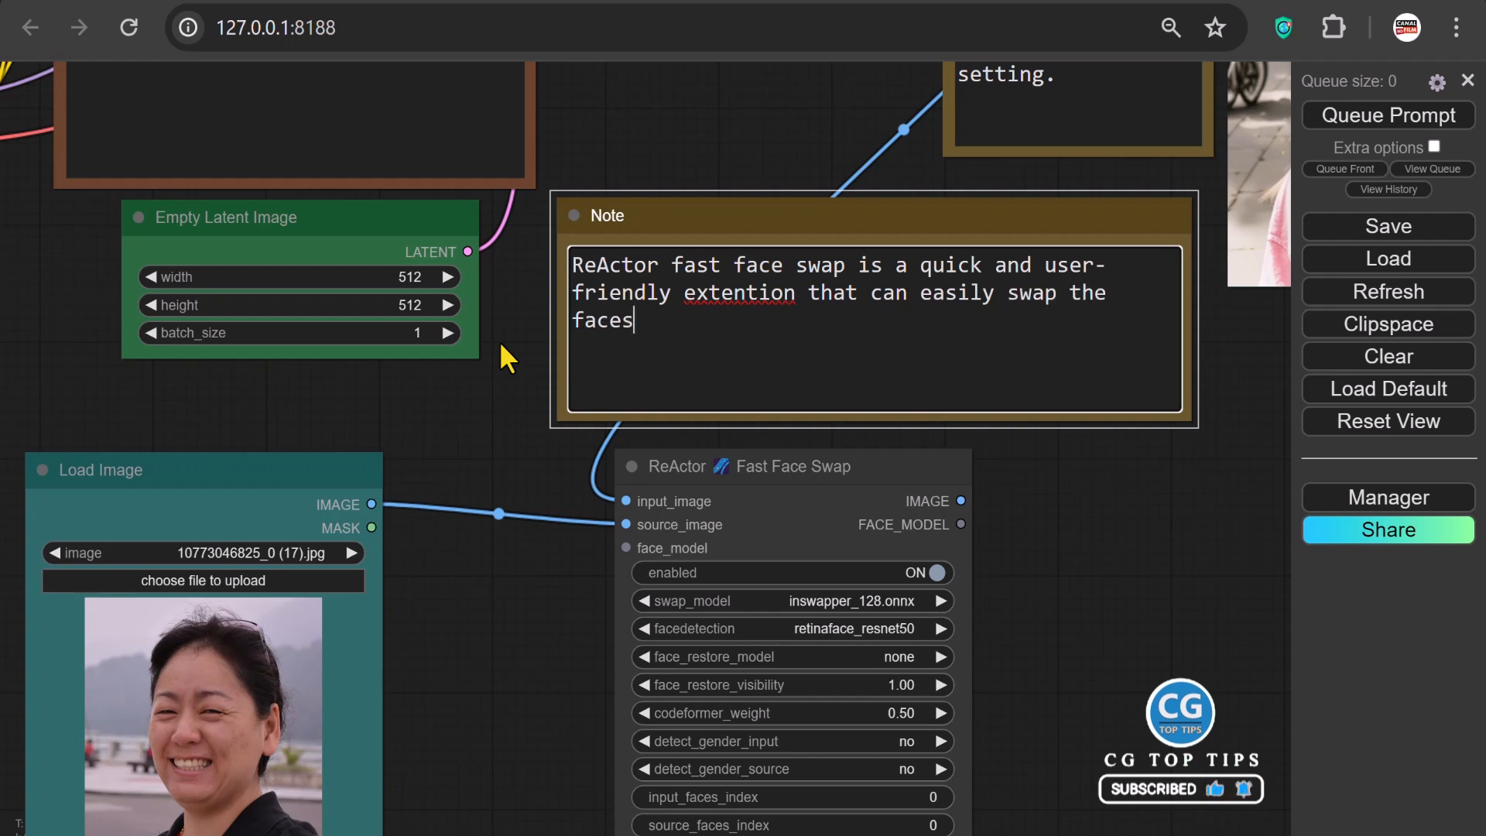
text( of one)
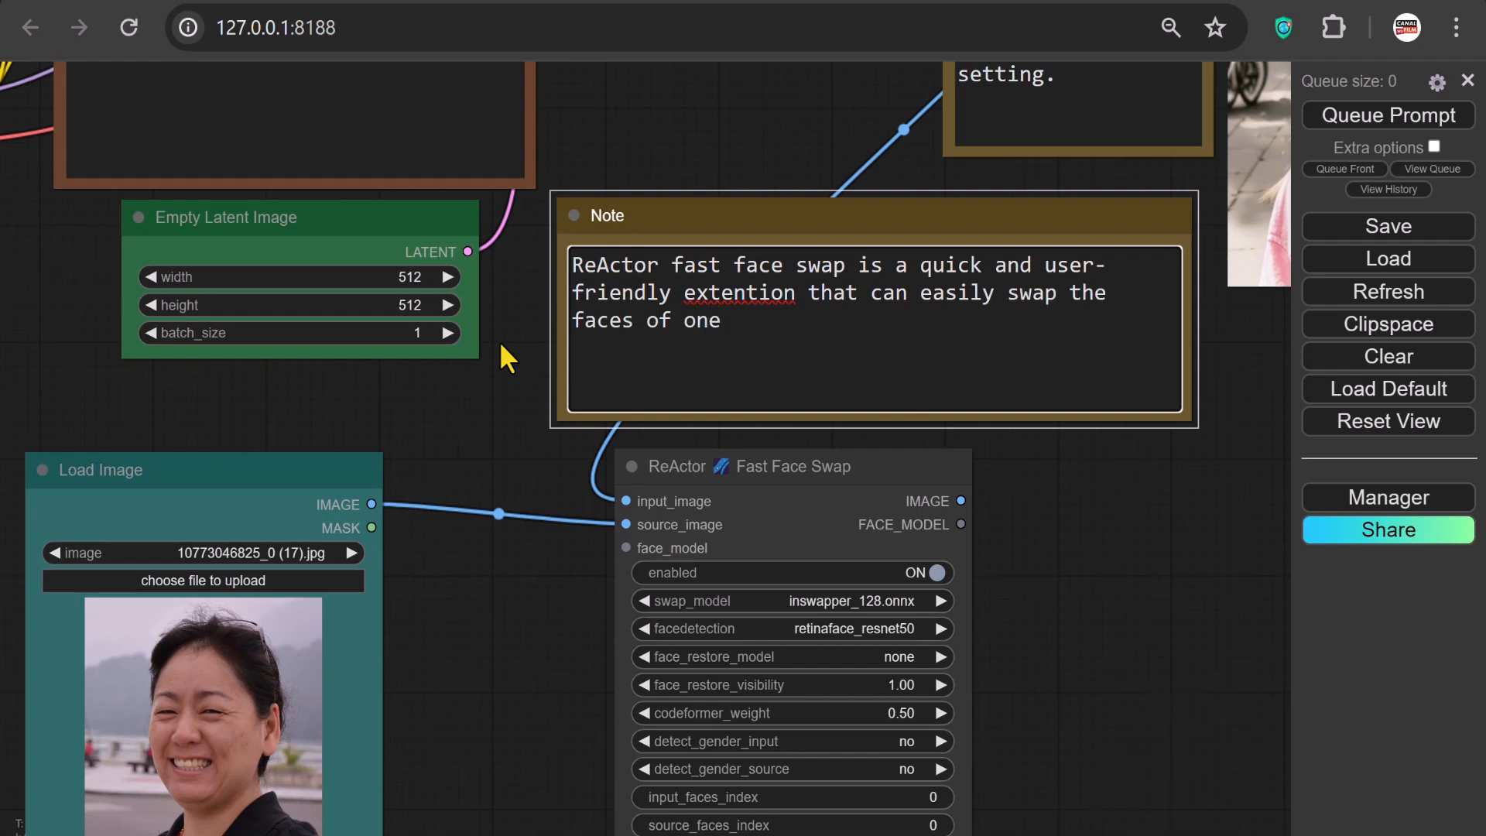
text( or more characters)
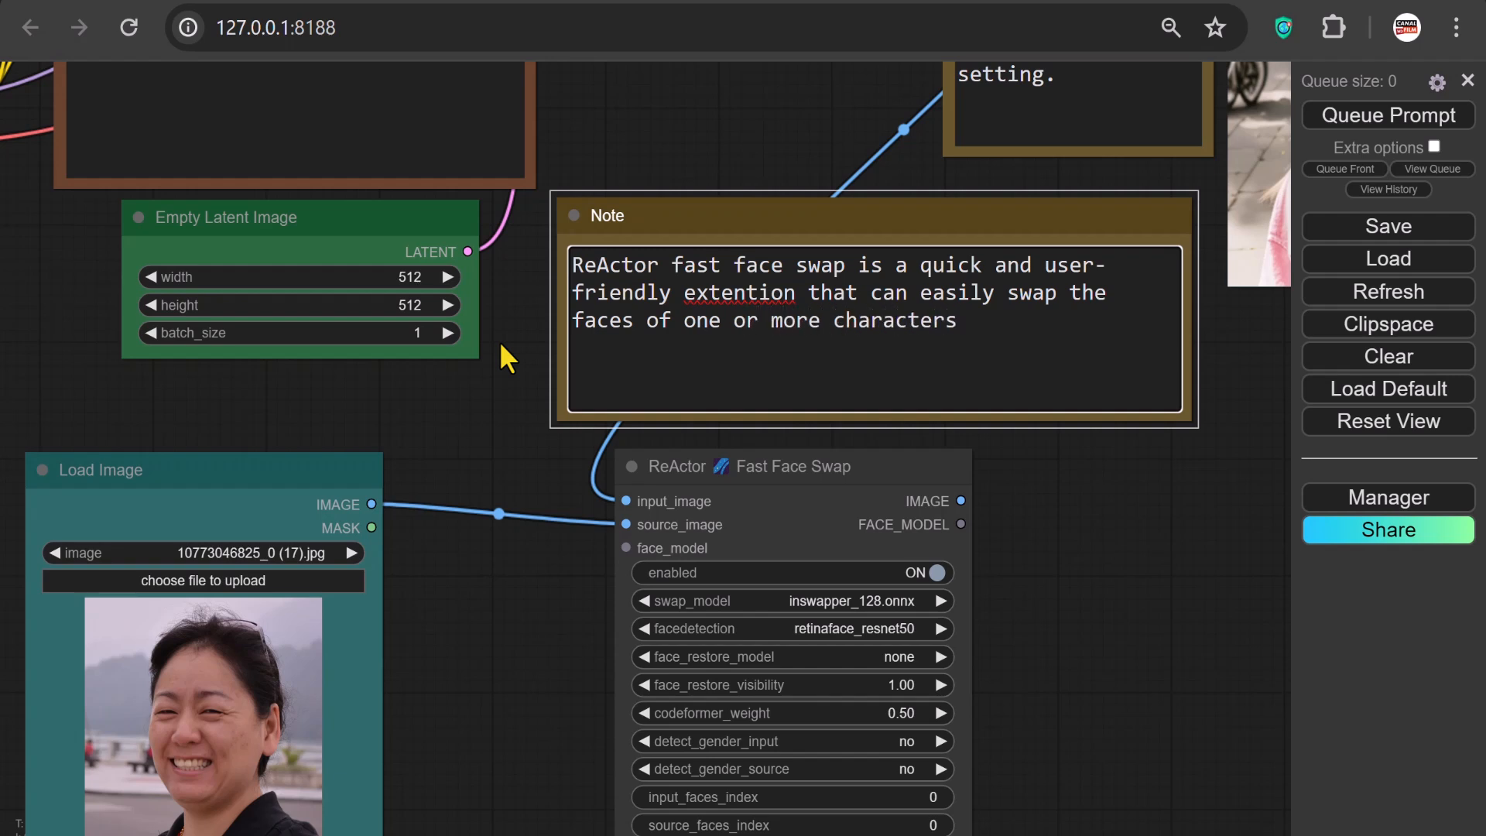
text( in images or videos)
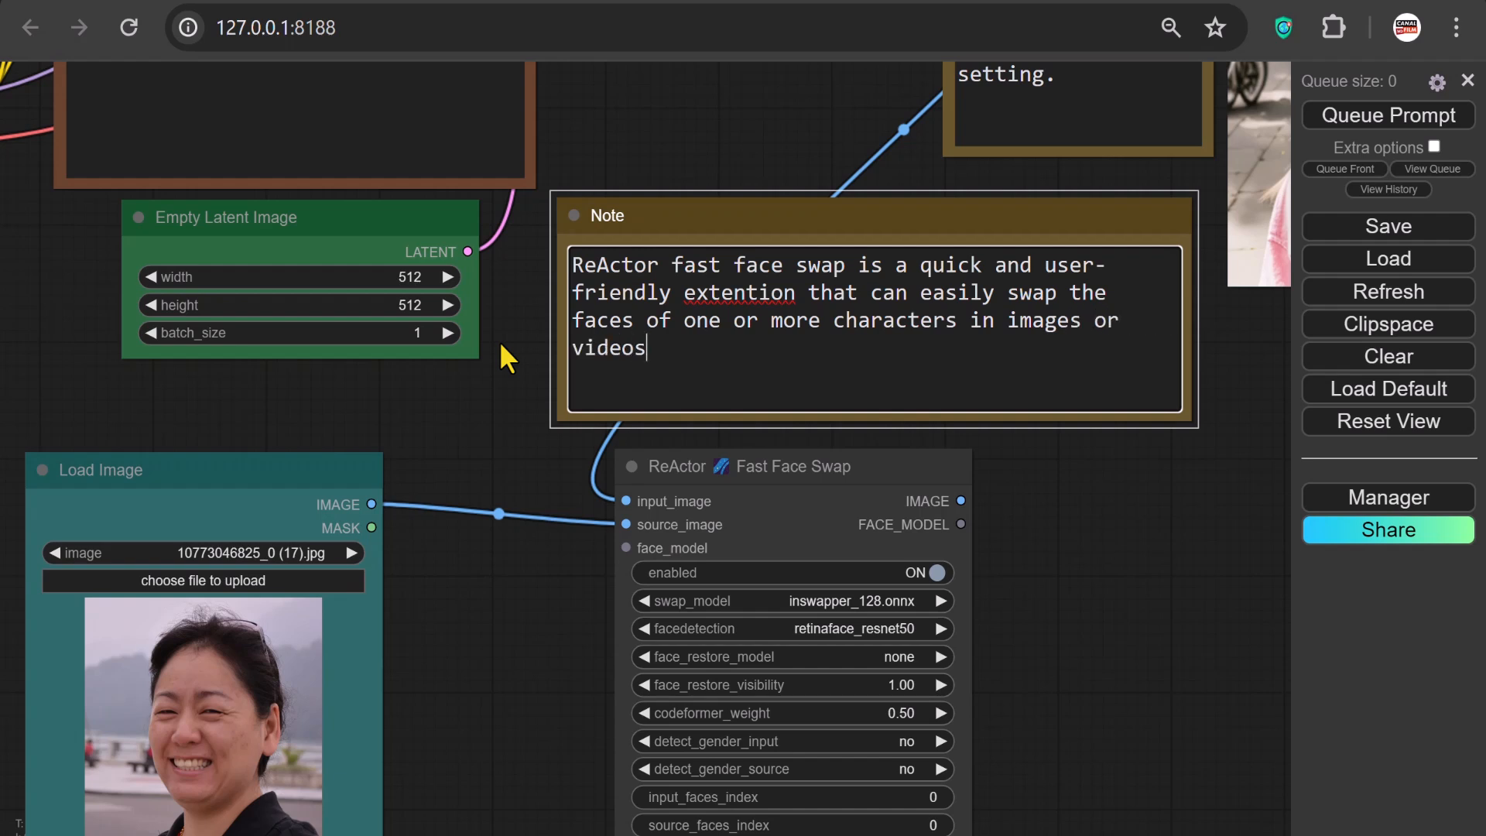
Continue the note with ". It leverages multiple models to facilitate face detection, face swapping, and face restoration."
text(. It leverages multiple)
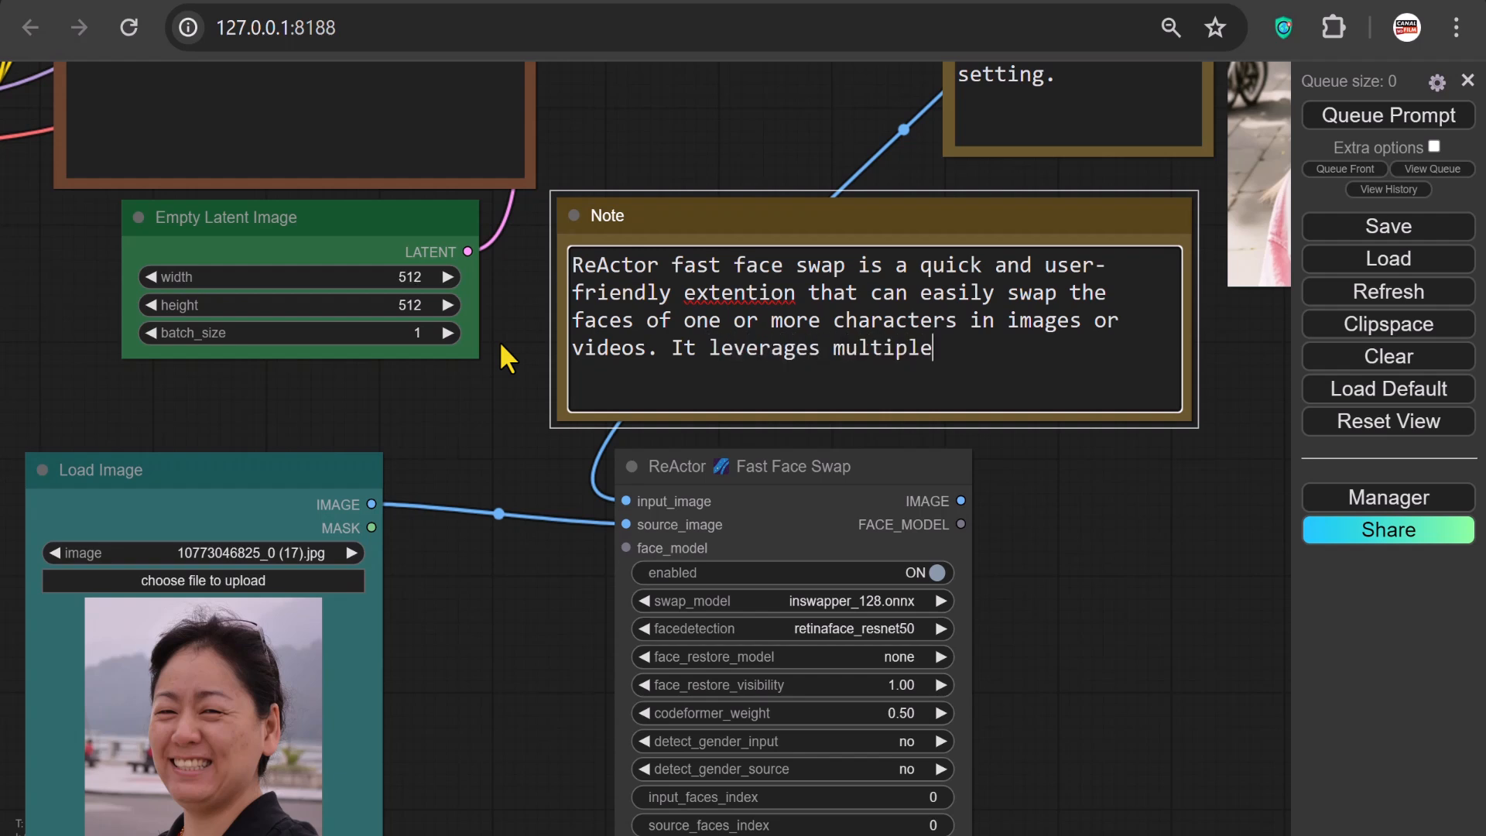
text( models to facil)
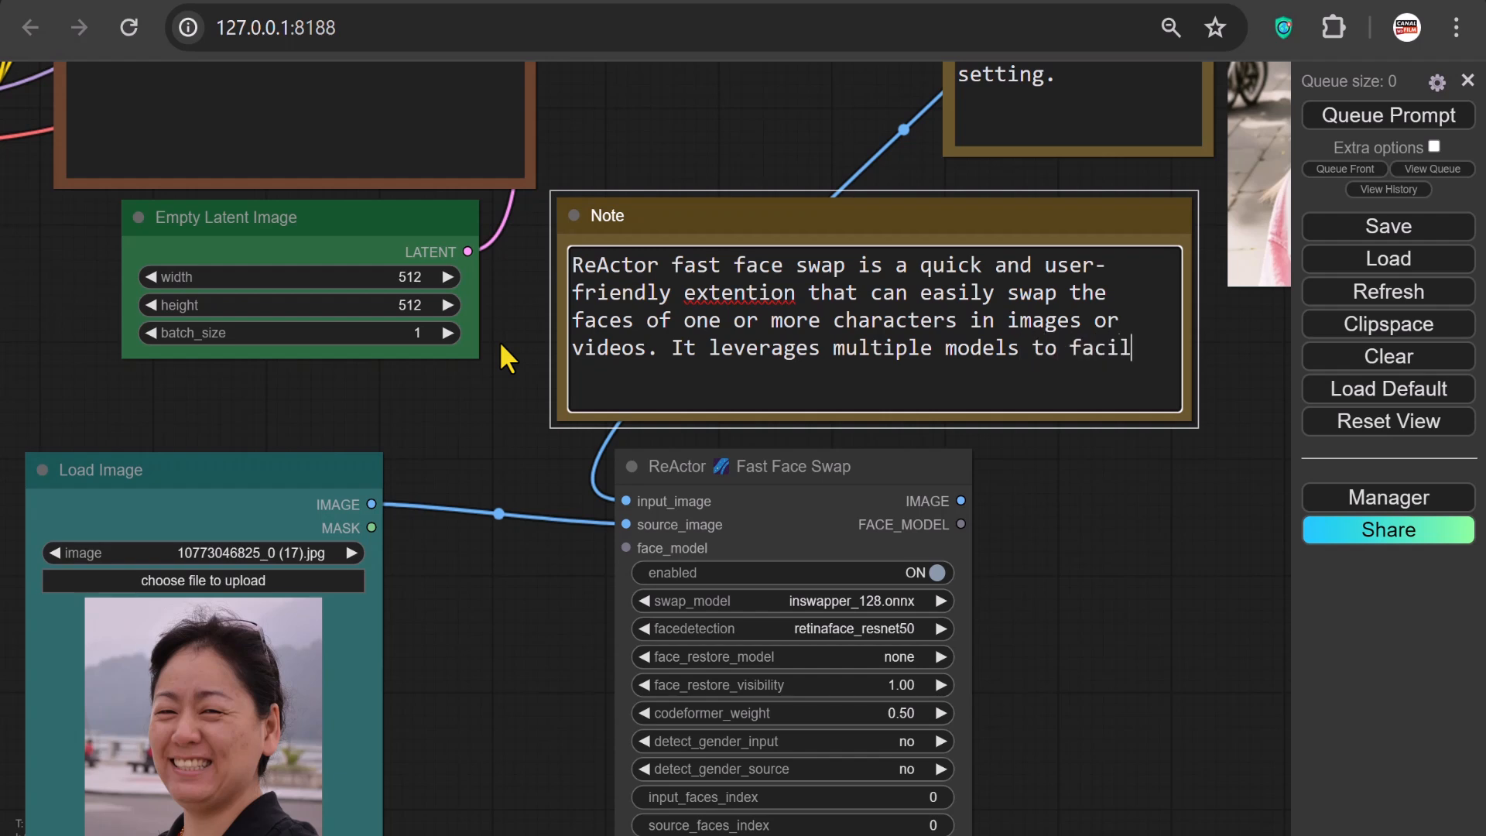
text(itate fa)
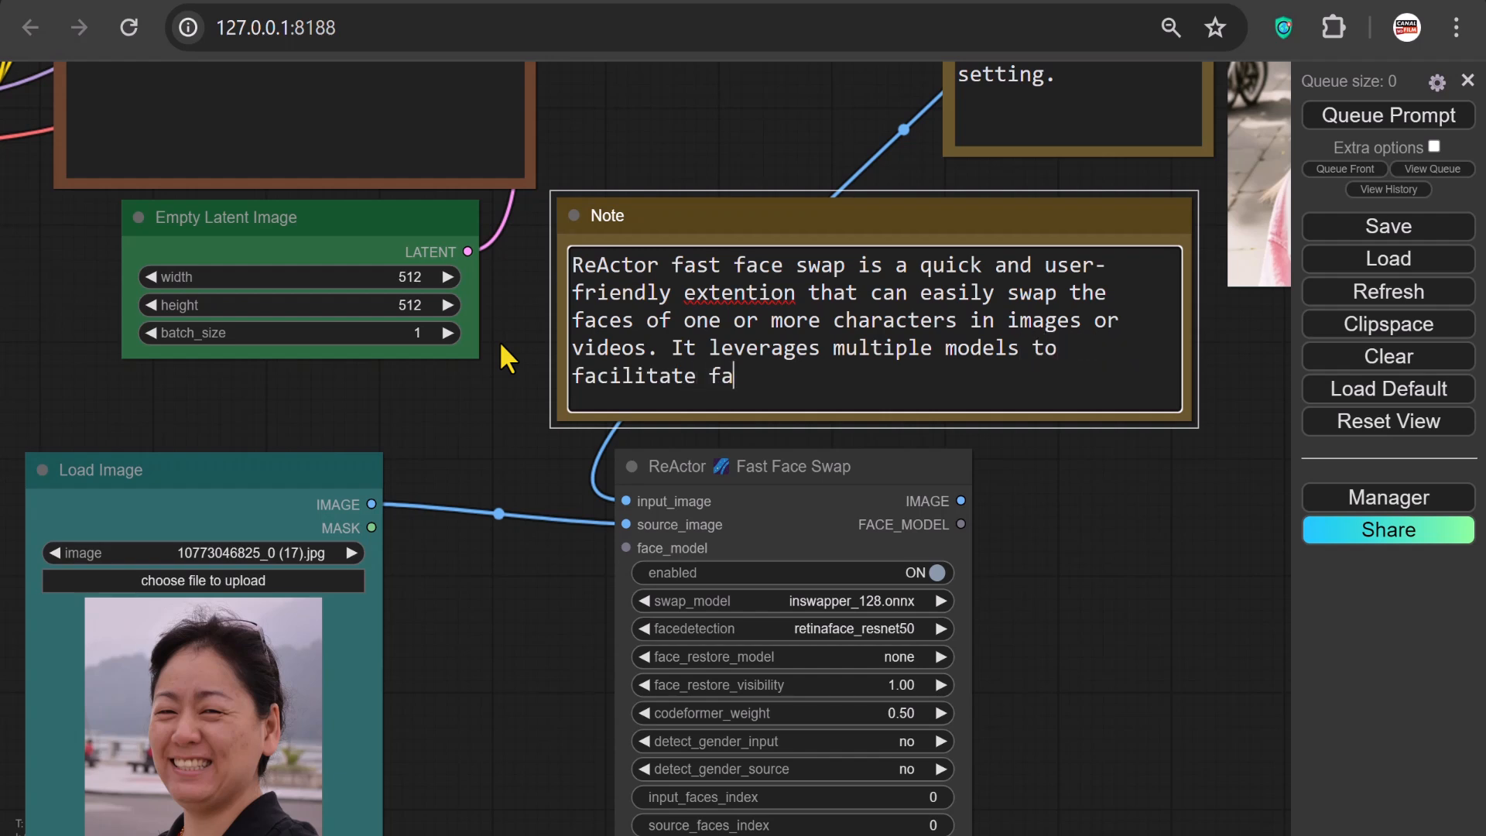
text(ce detection)
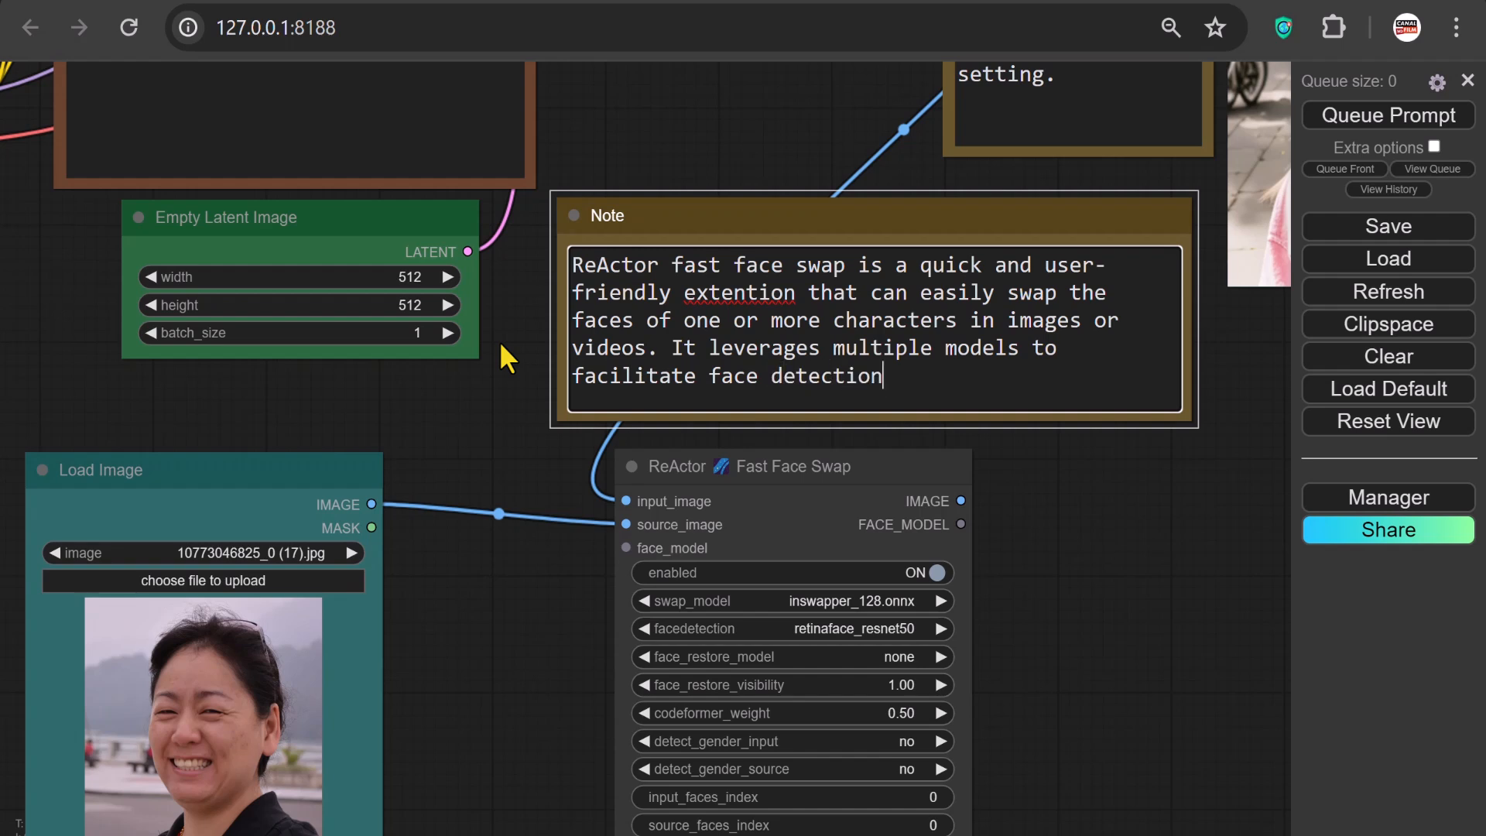
text(, face swapping, and face )
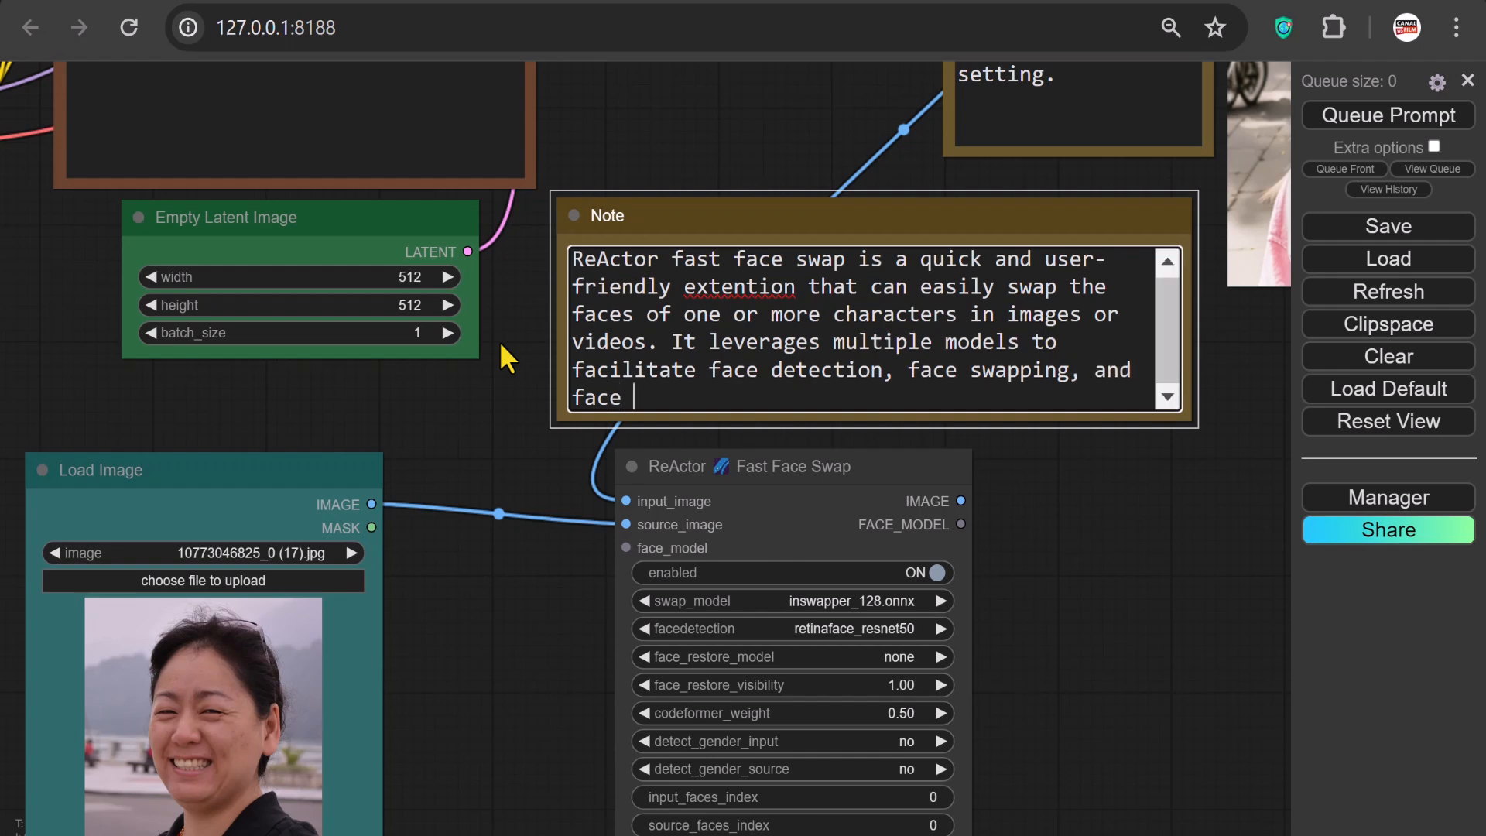
text(restoration.)
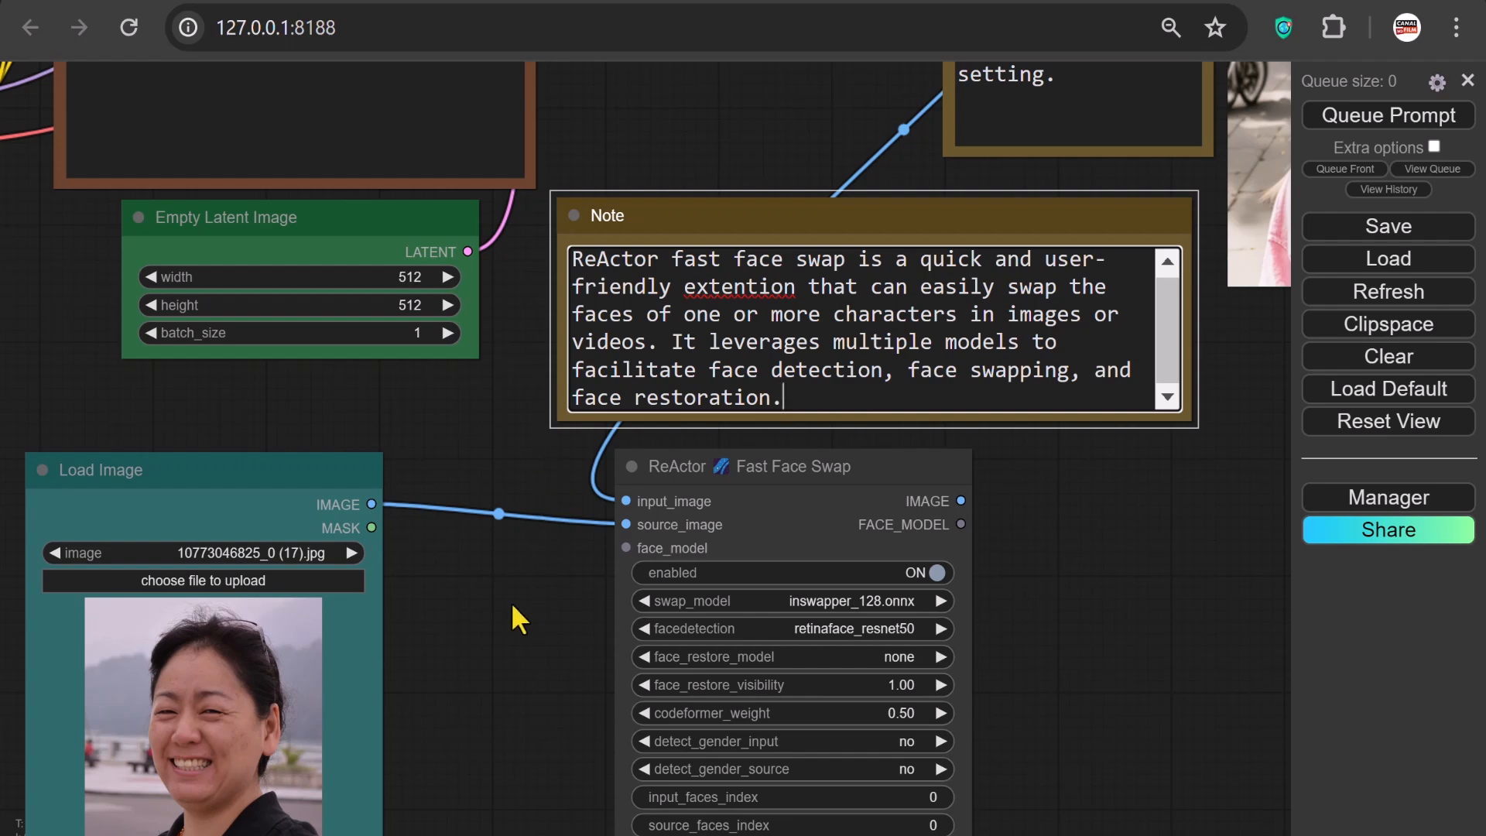
In the ReActor node, keep inswapper_128.onnx for swapping and retinaface_resnet50 for face detection, and set face_restore_model to codeformer.pth
drag(498, 624, 510, 399)
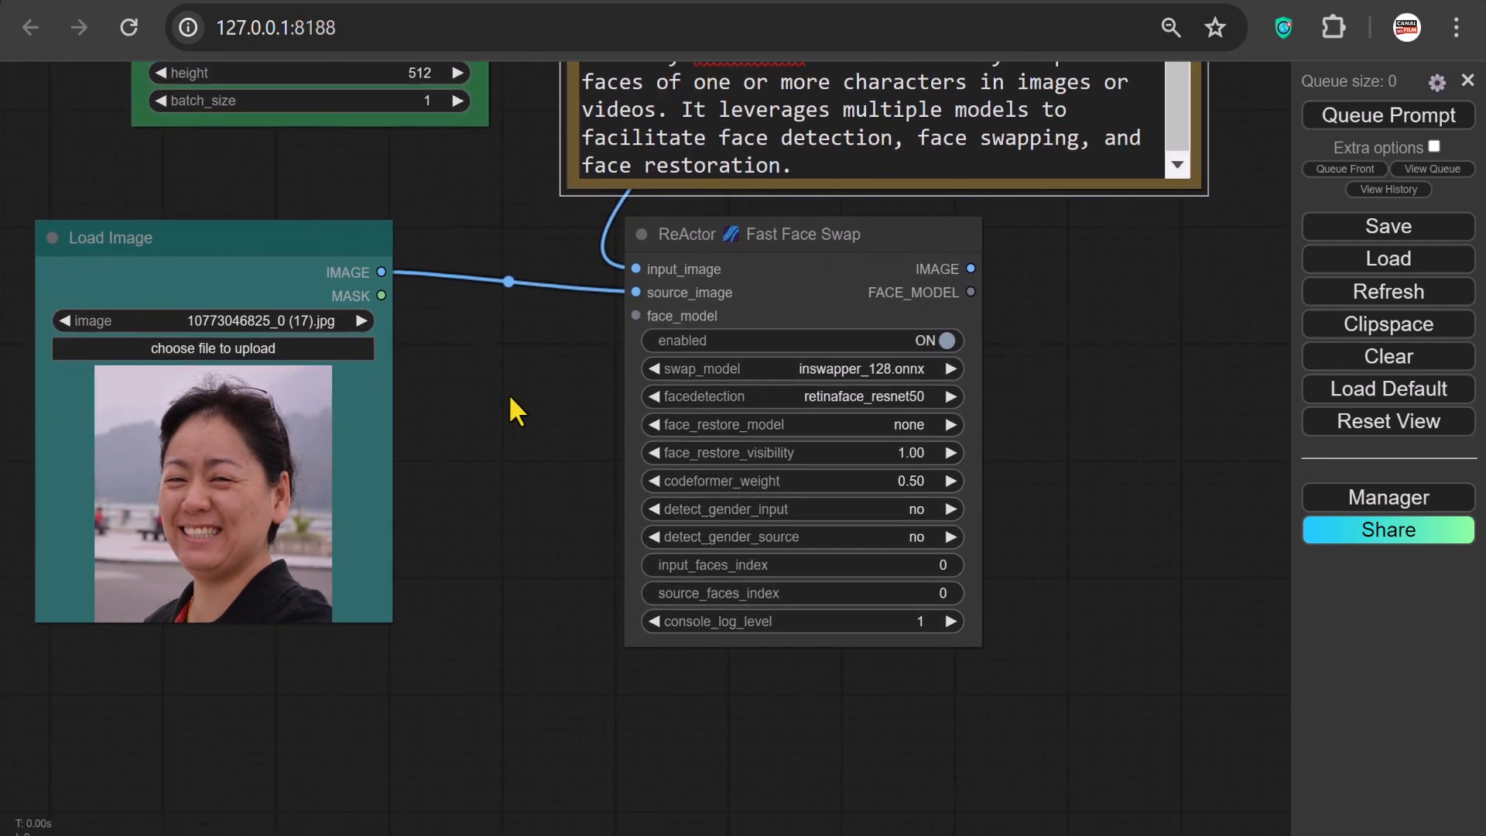
click(823, 362)
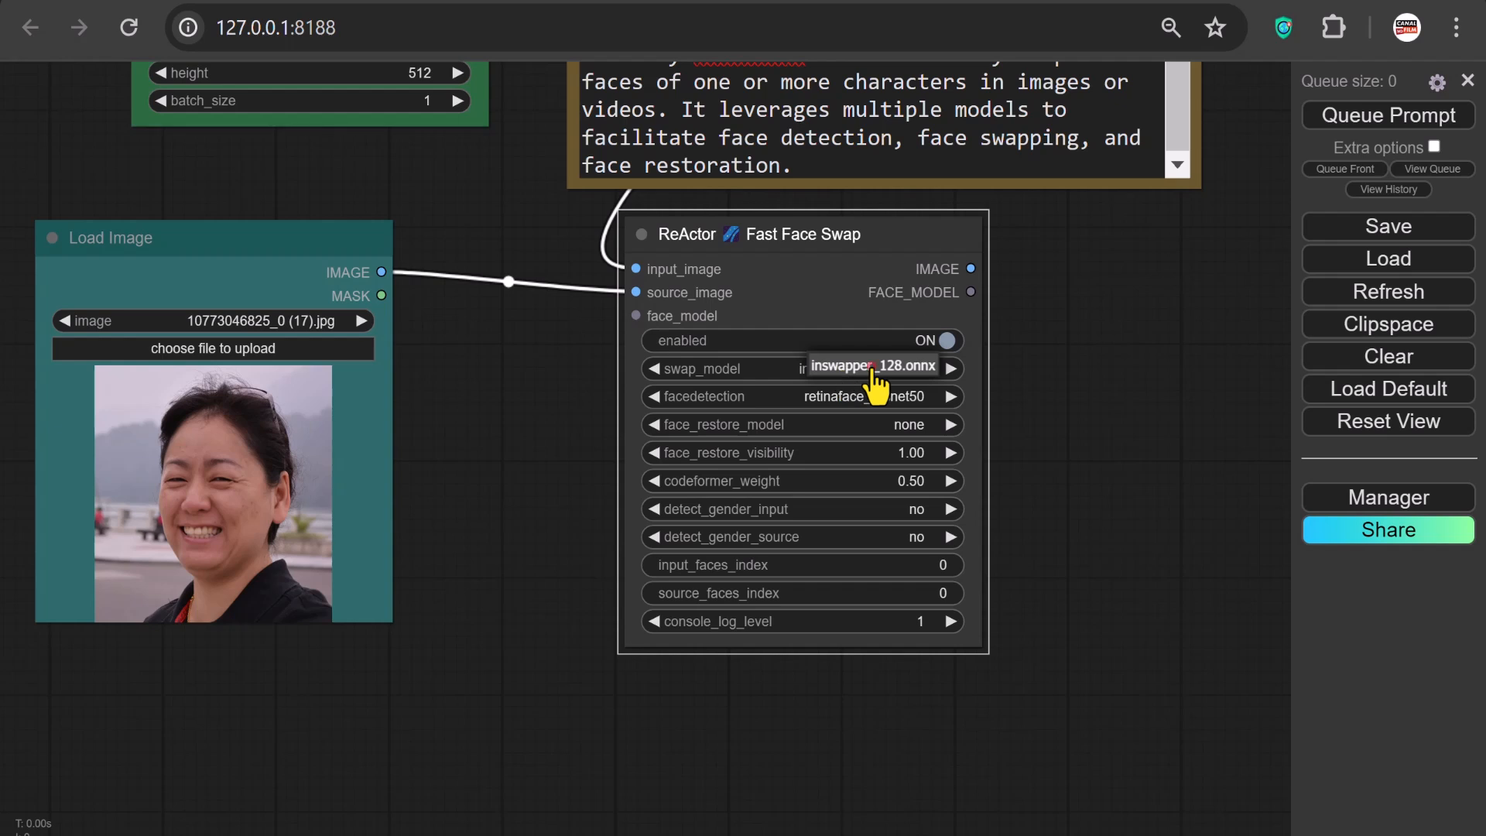
click(841, 394)
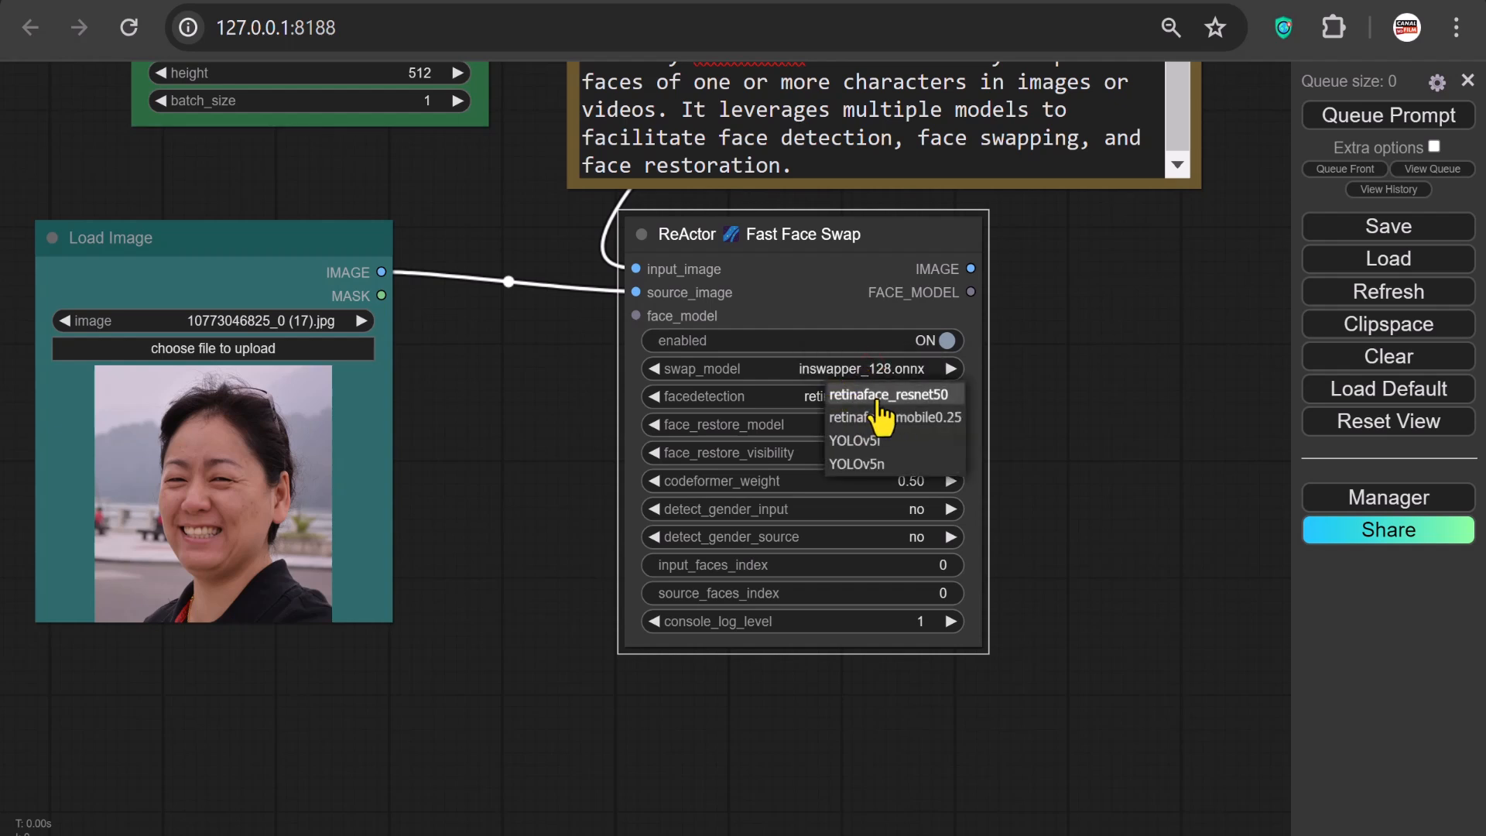
click(877, 397)
click(815, 432)
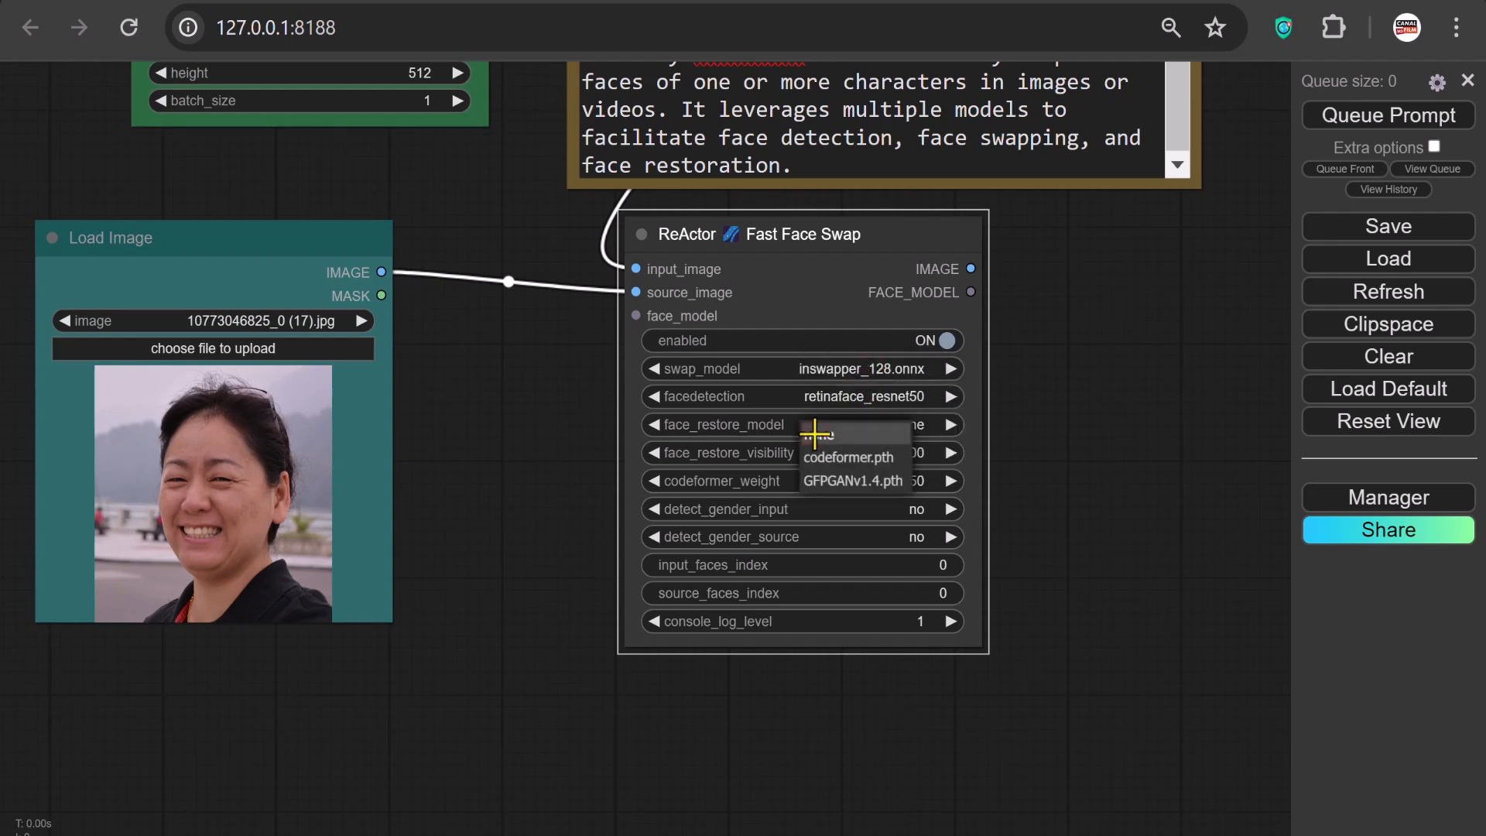
click(849, 458)
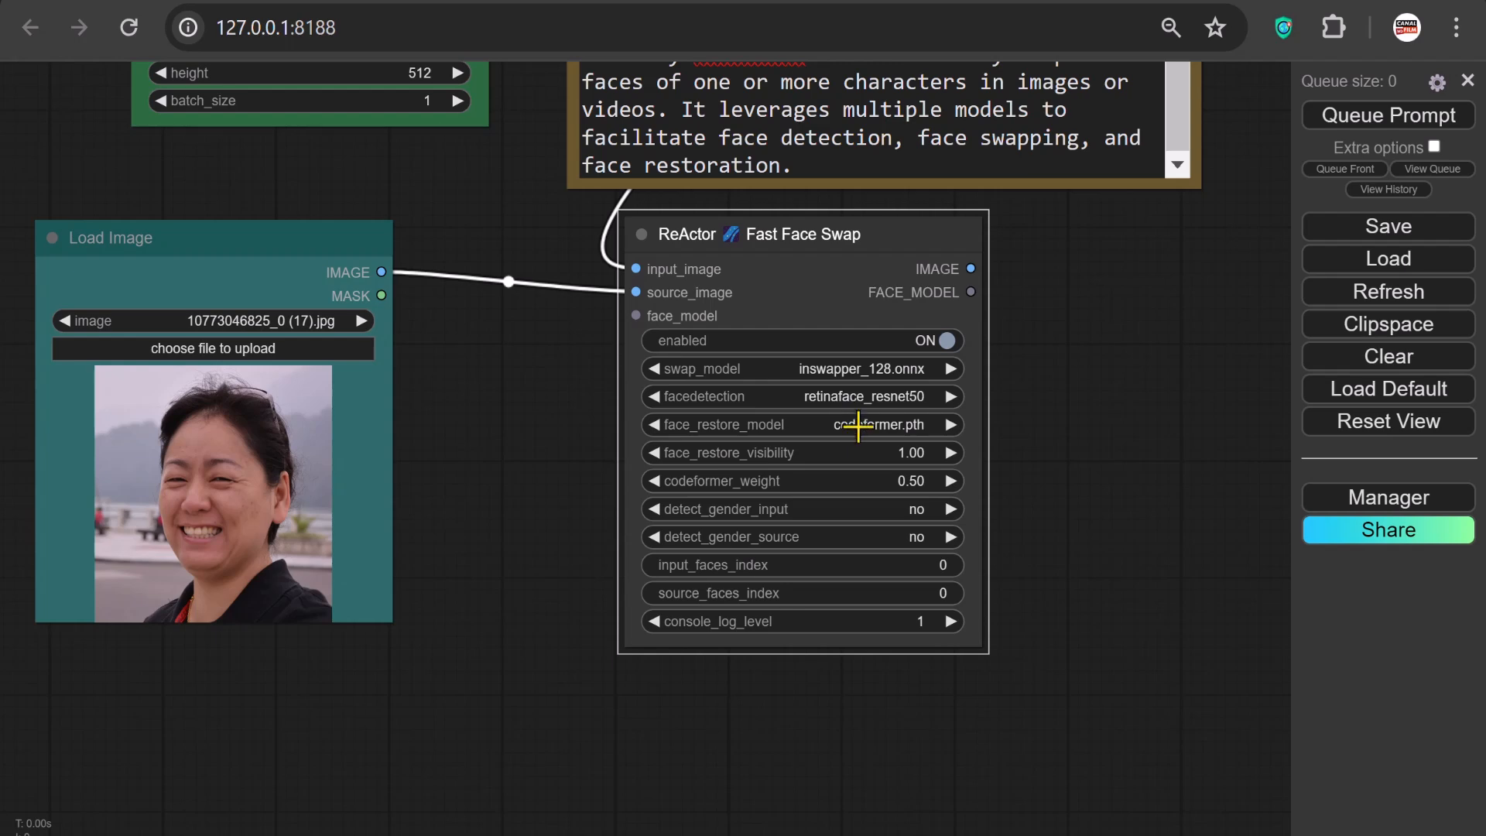
Create a Preview Image node from the ReActor node's IMAGE output and run the workflow
drag(1093, 370, 686, 288)
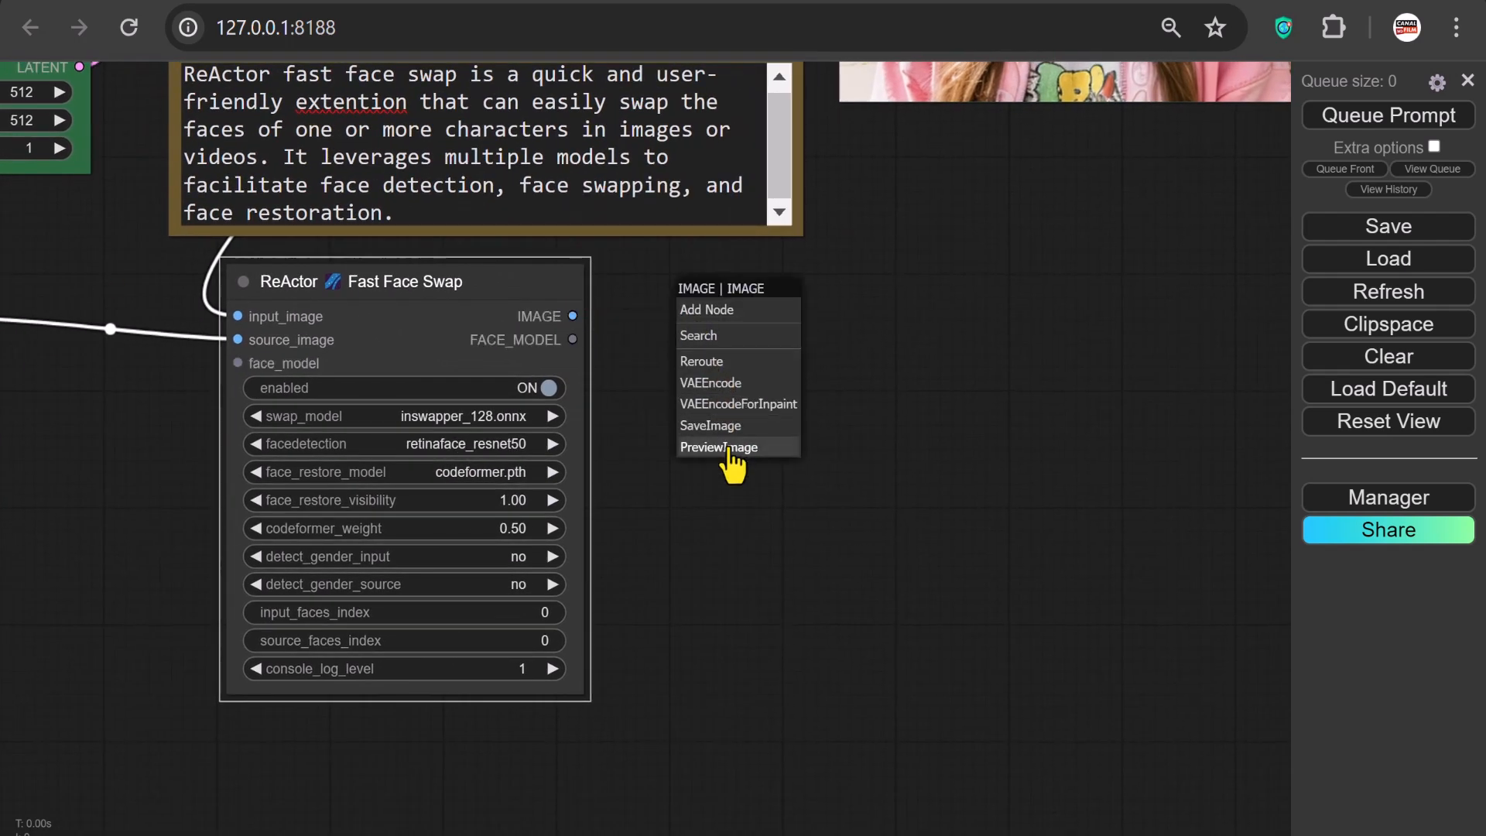
click(719, 447)
scroll(728, 444, down, 5)
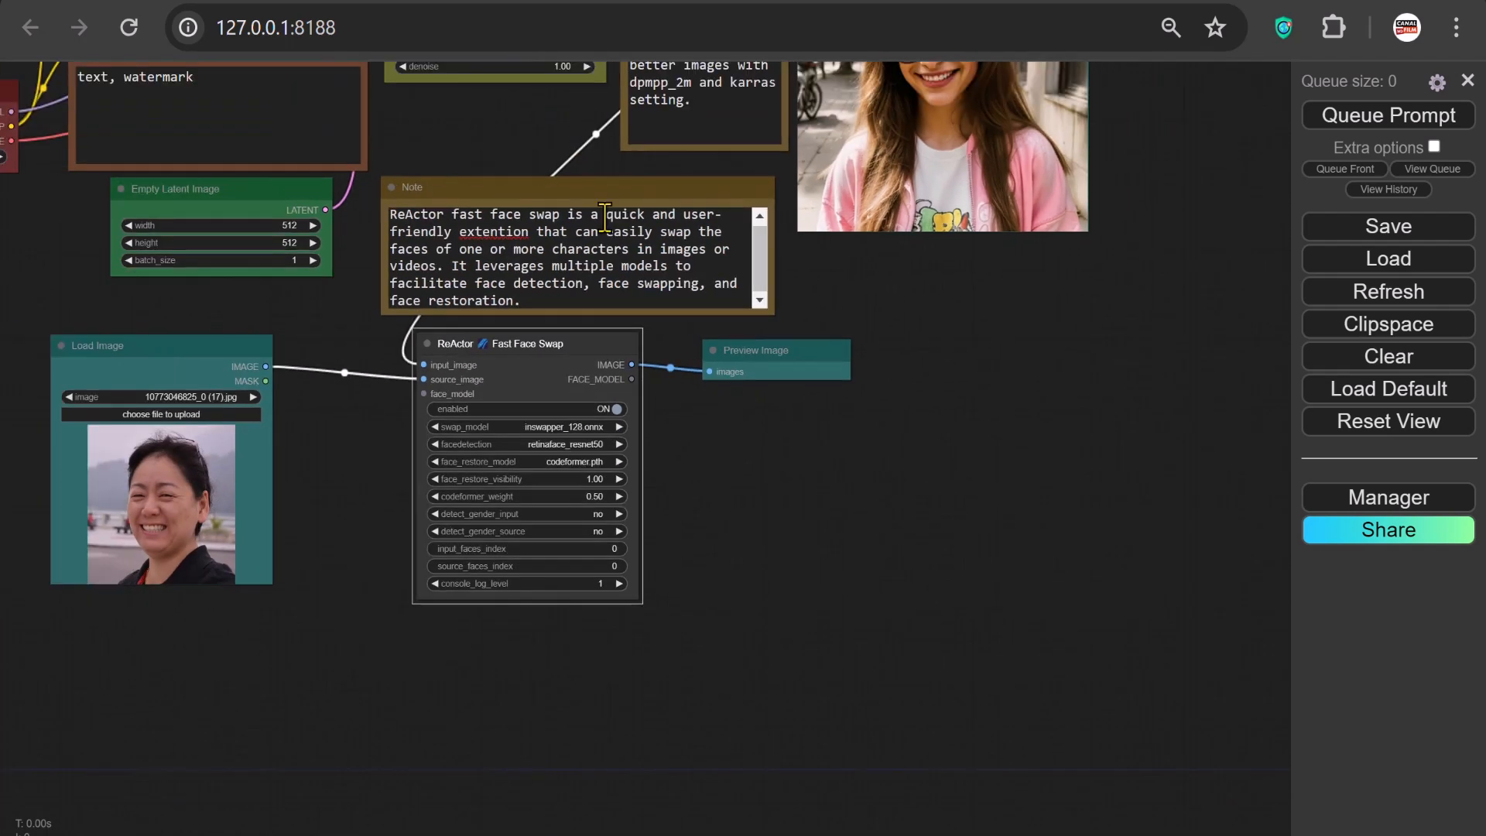
drag(534, 132, 556, 346)
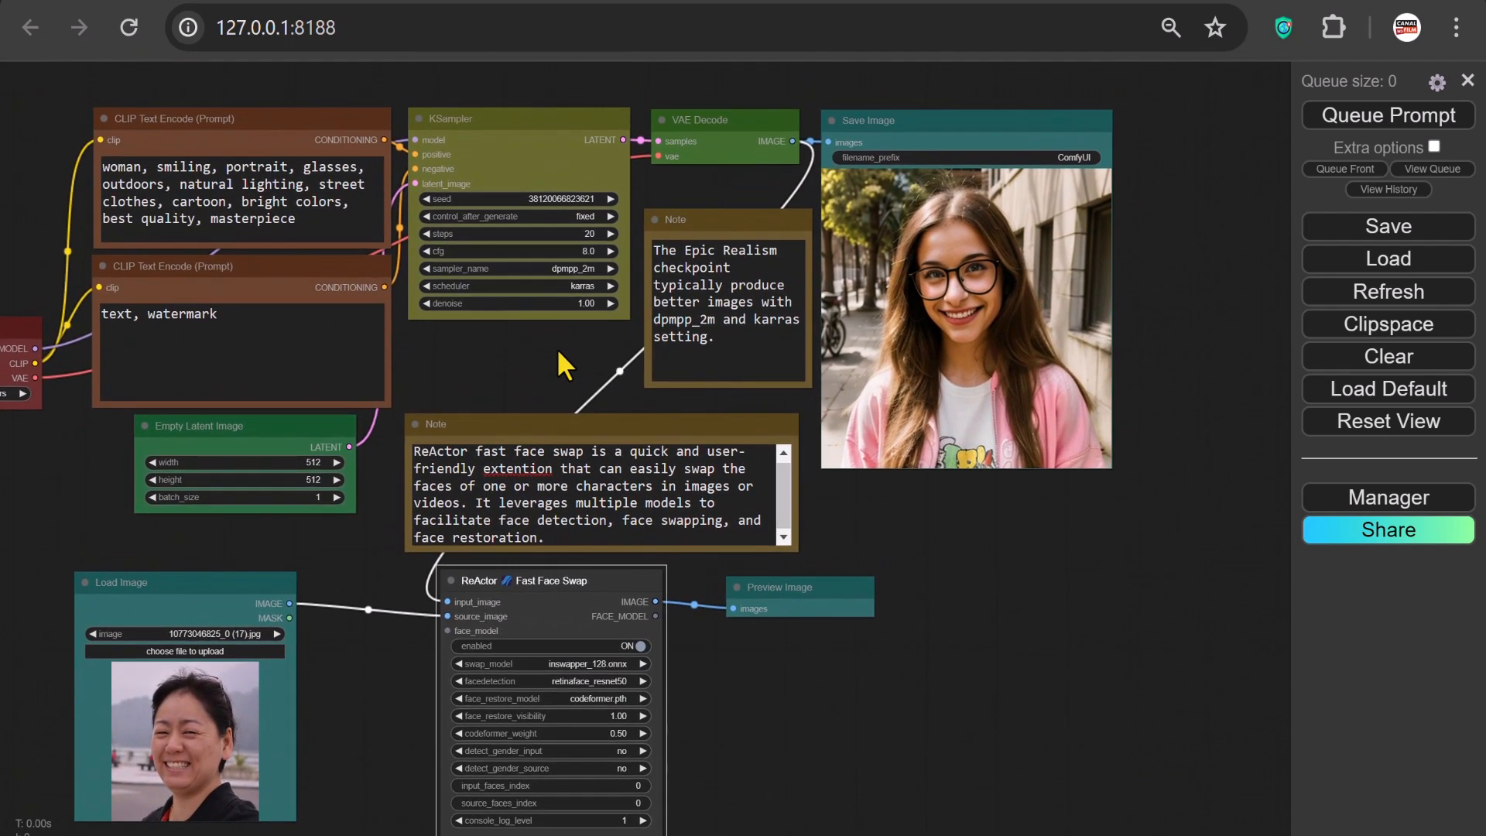
click(1336, 118)
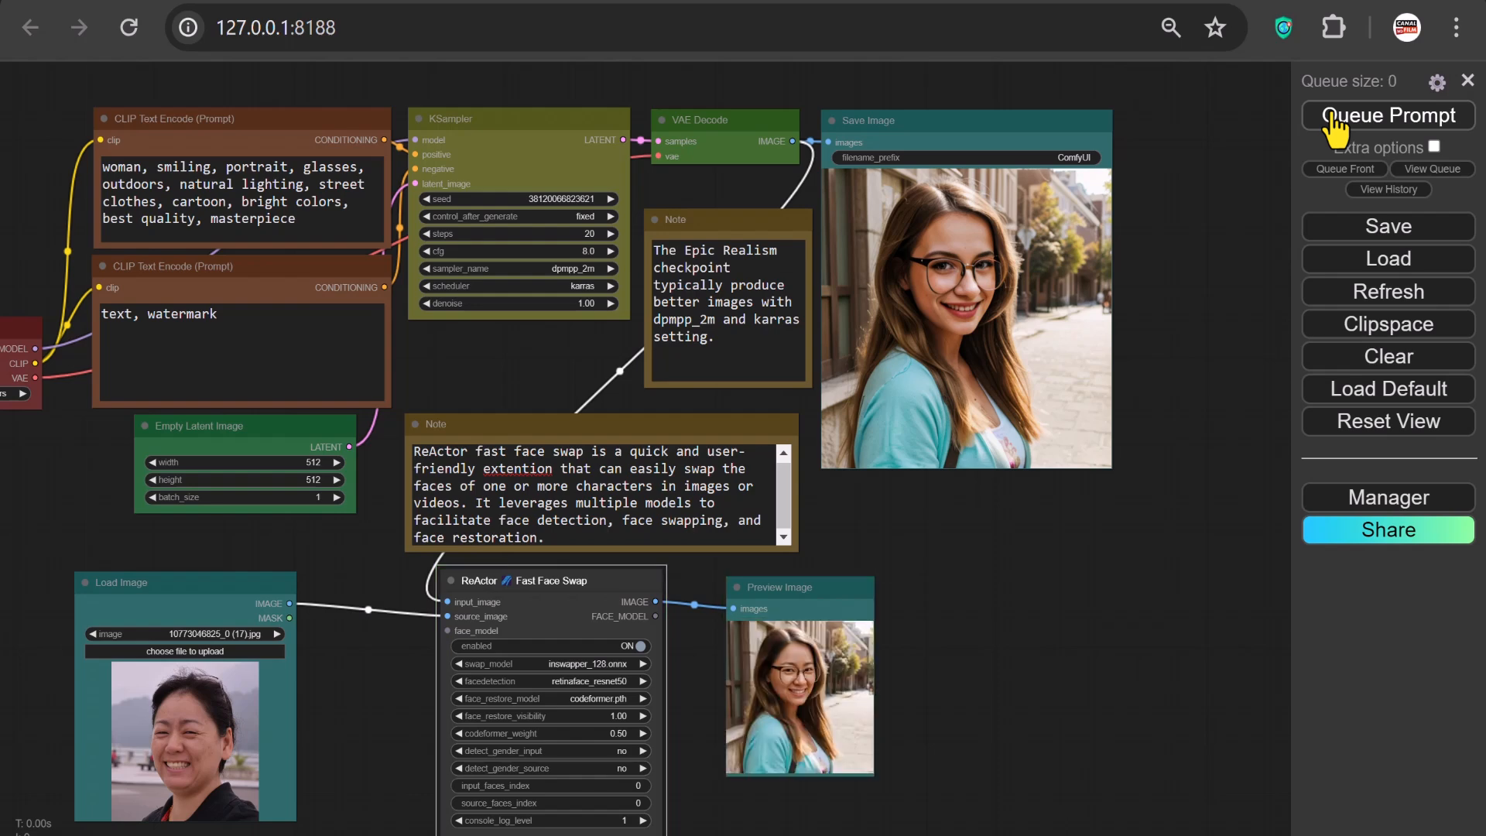
Enlarge the Preview Image node and place it beside the Save Image node for comparison
drag(987, 578, 898, 509)
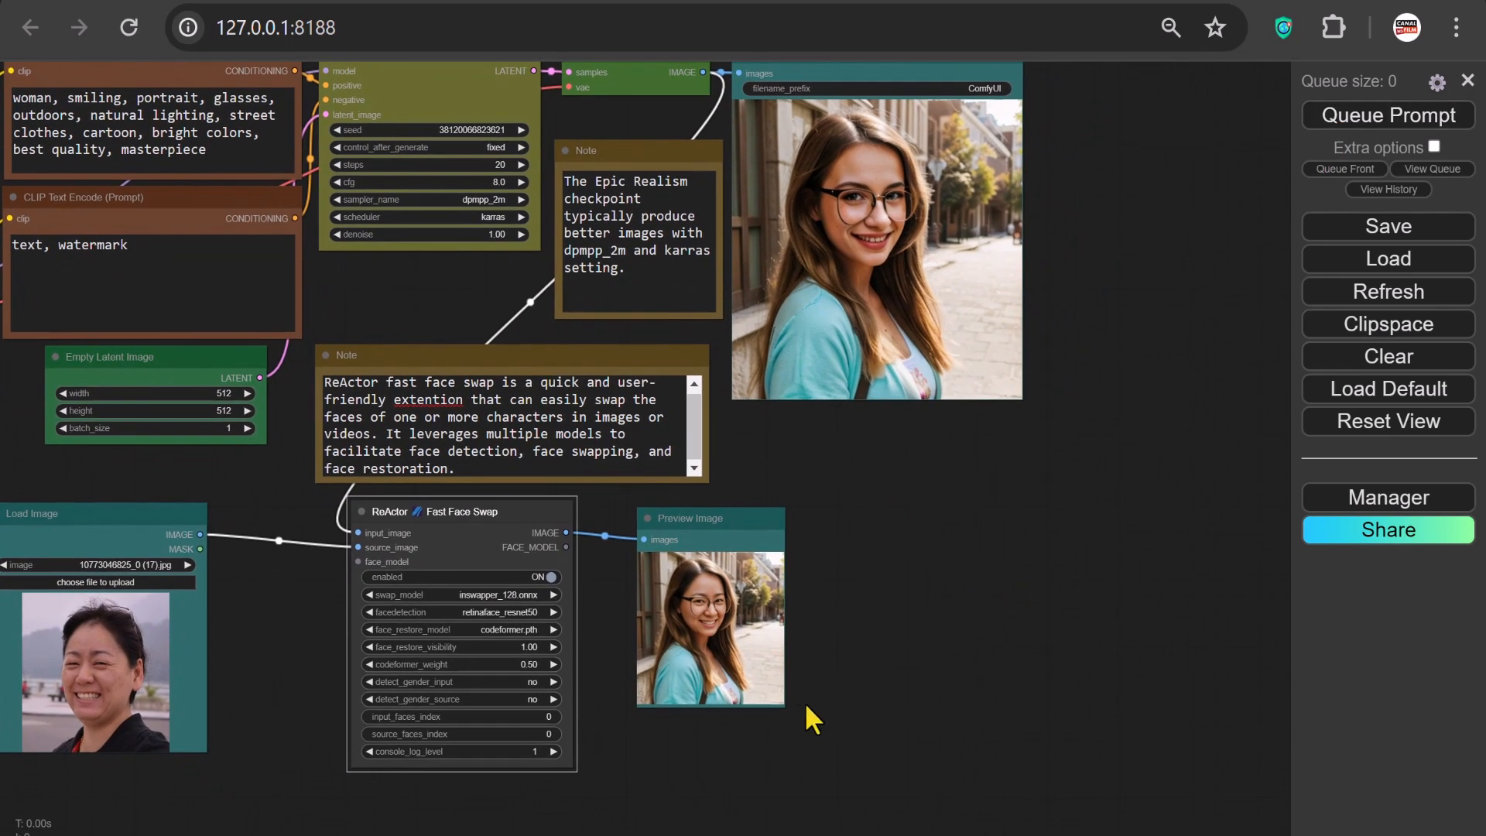
drag(782, 705, 950, 835)
drag(703, 518, 1093, 60)
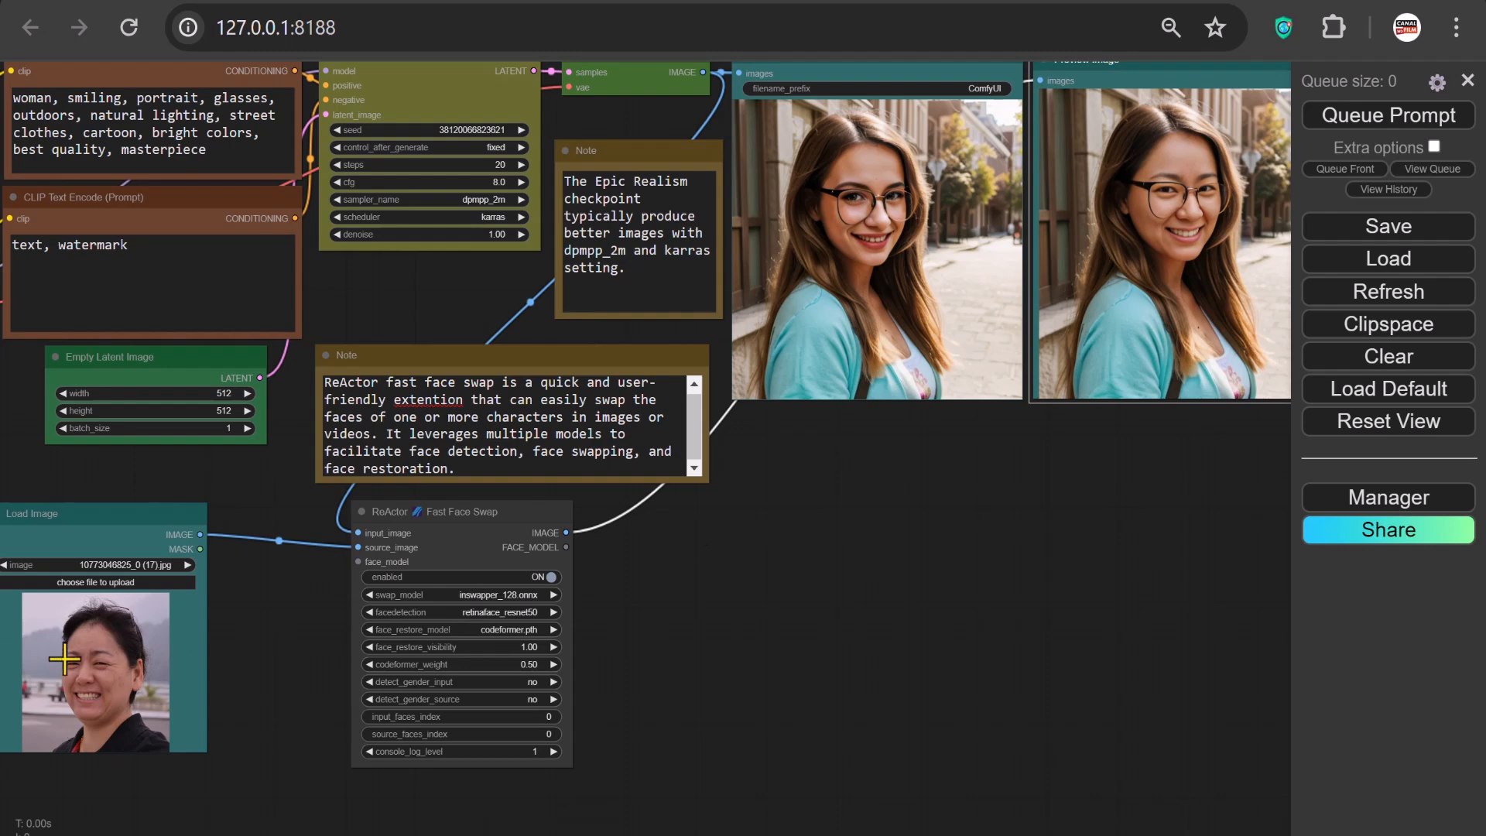
drag(1048, 542, 678, 645)
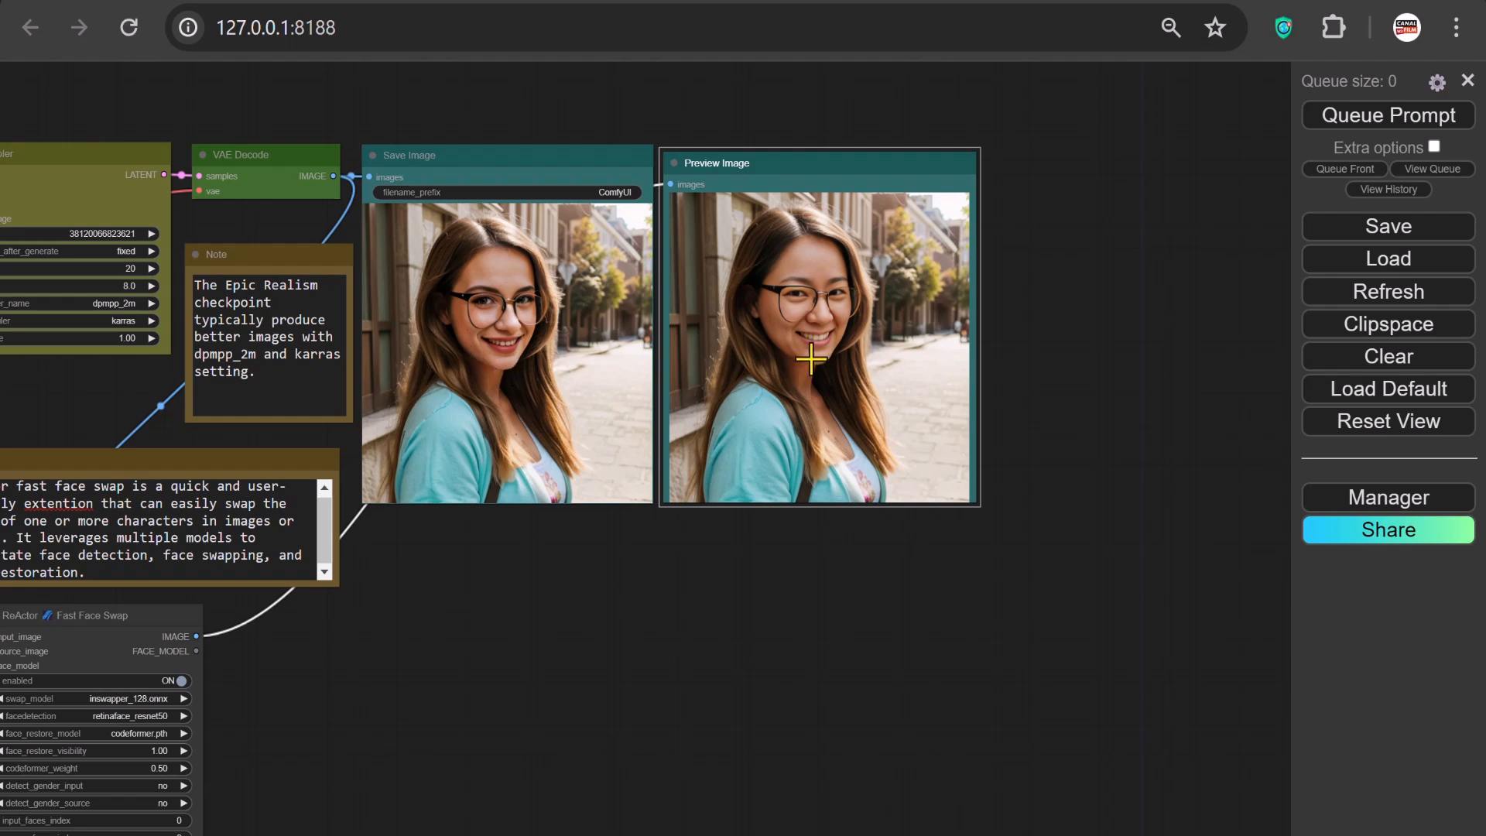
Add a third Note node below the Save Image node, enlarge it, and move it slightly closer to the image
right_click(400, 595)
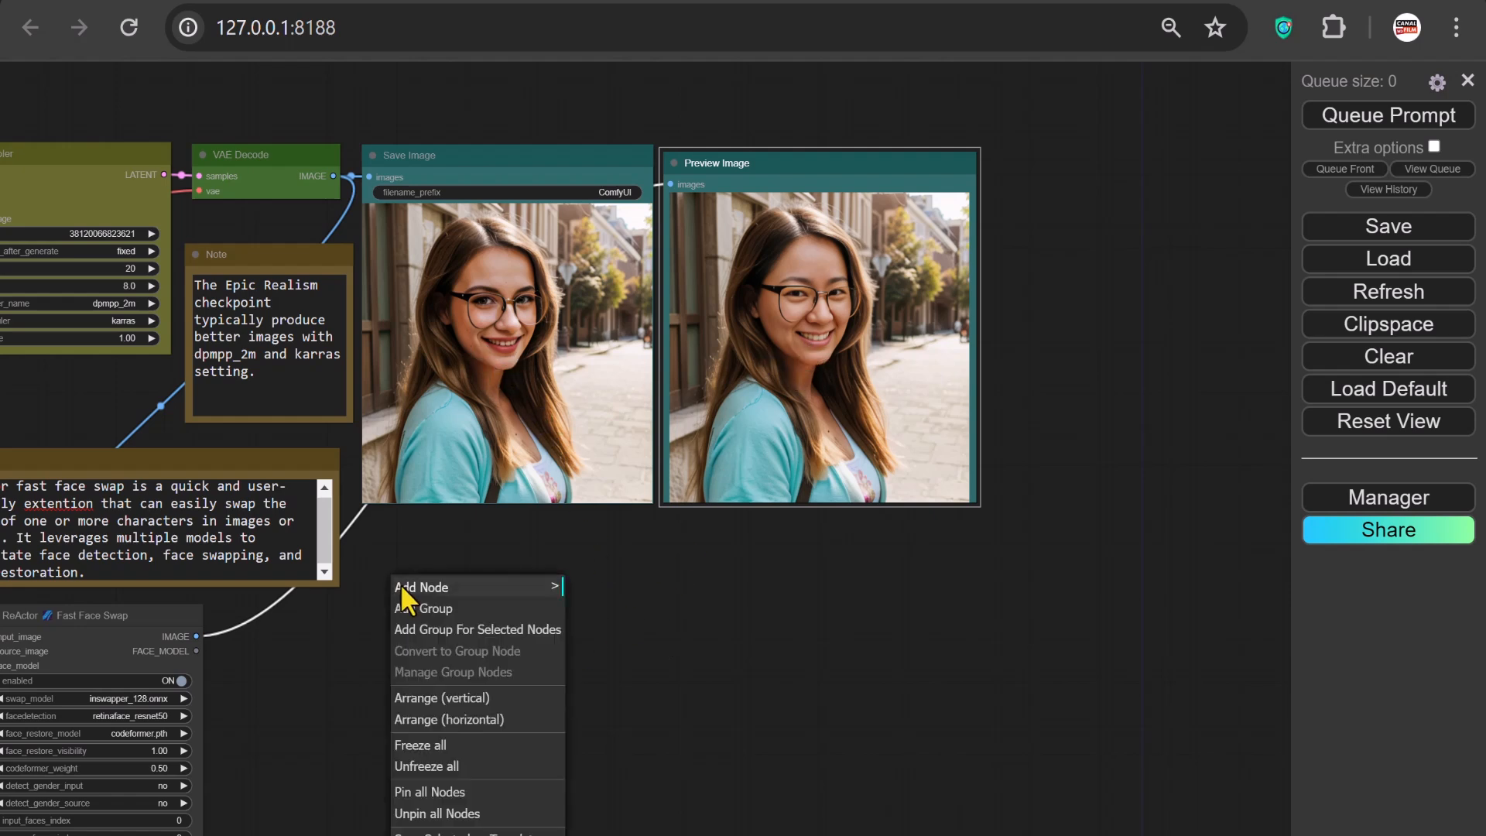
click(464, 589)
click(584, 590)
click(691, 591)
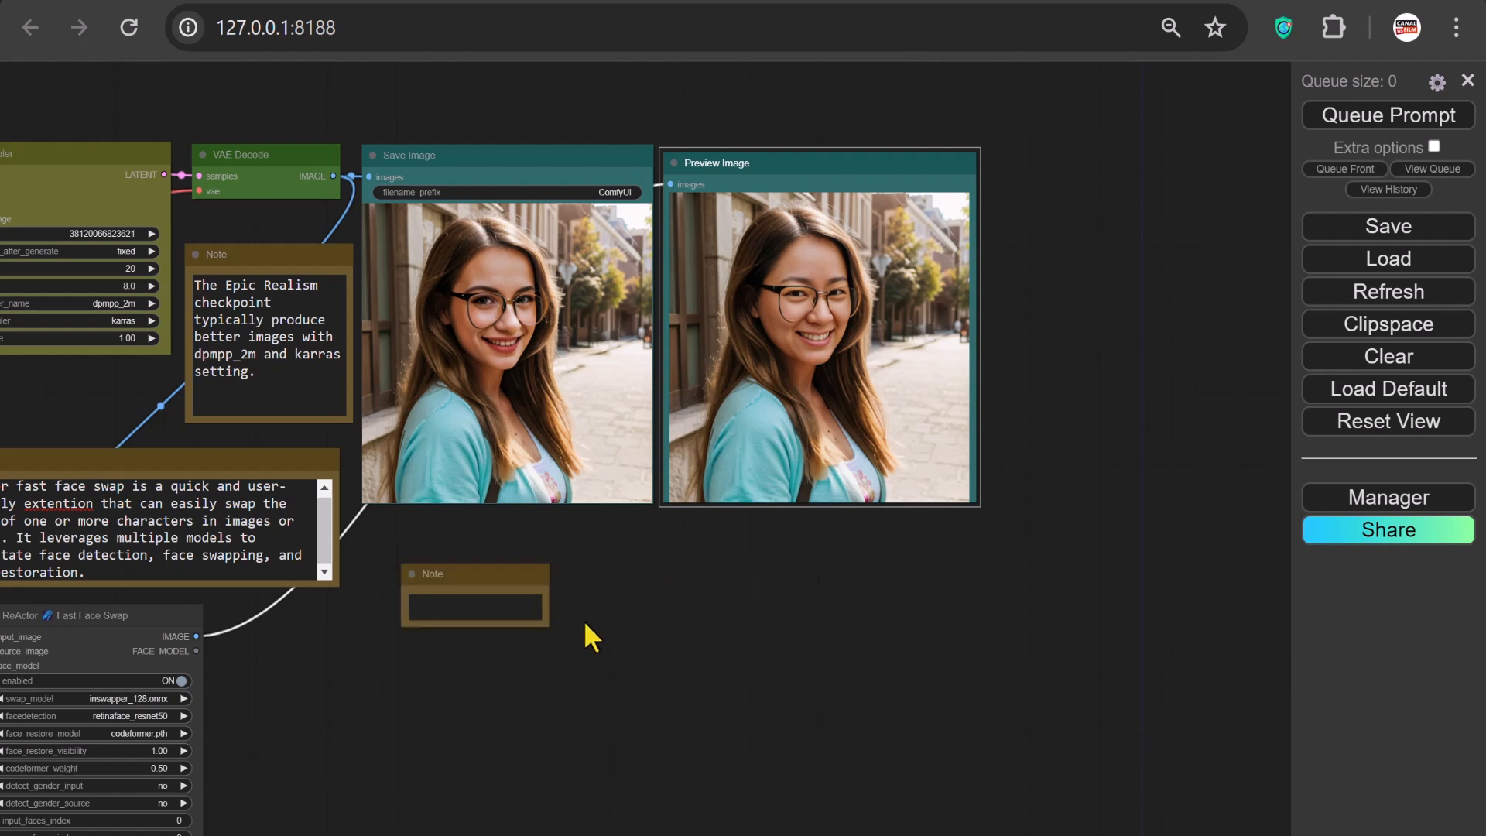
drag(541, 620, 702, 674)
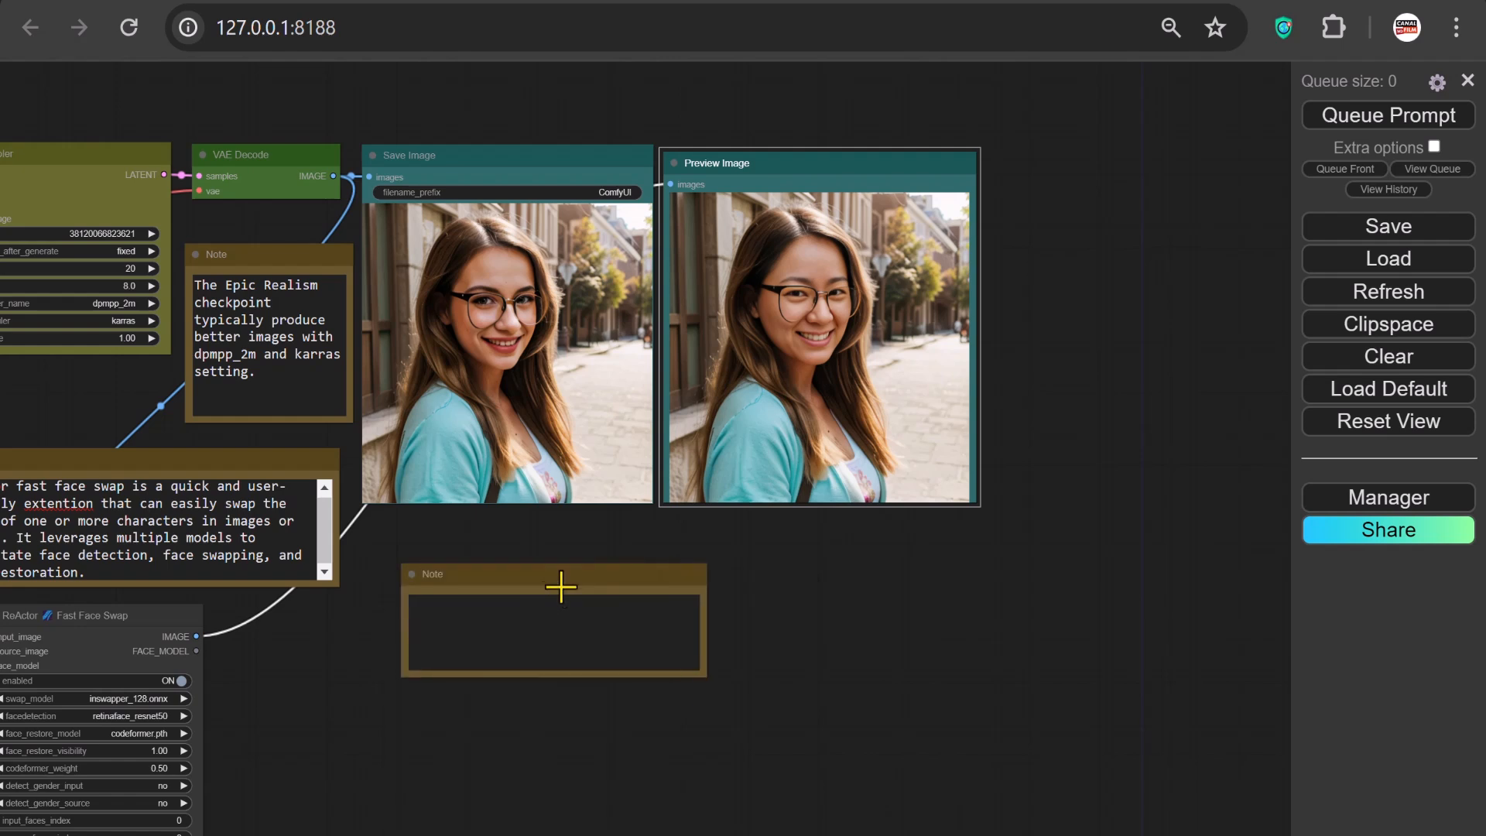
drag(552, 573, 555, 546)
Write in the new note: "To improve the quality of the image, we can use the Upscale Image (using model) node."
click(447, 575)
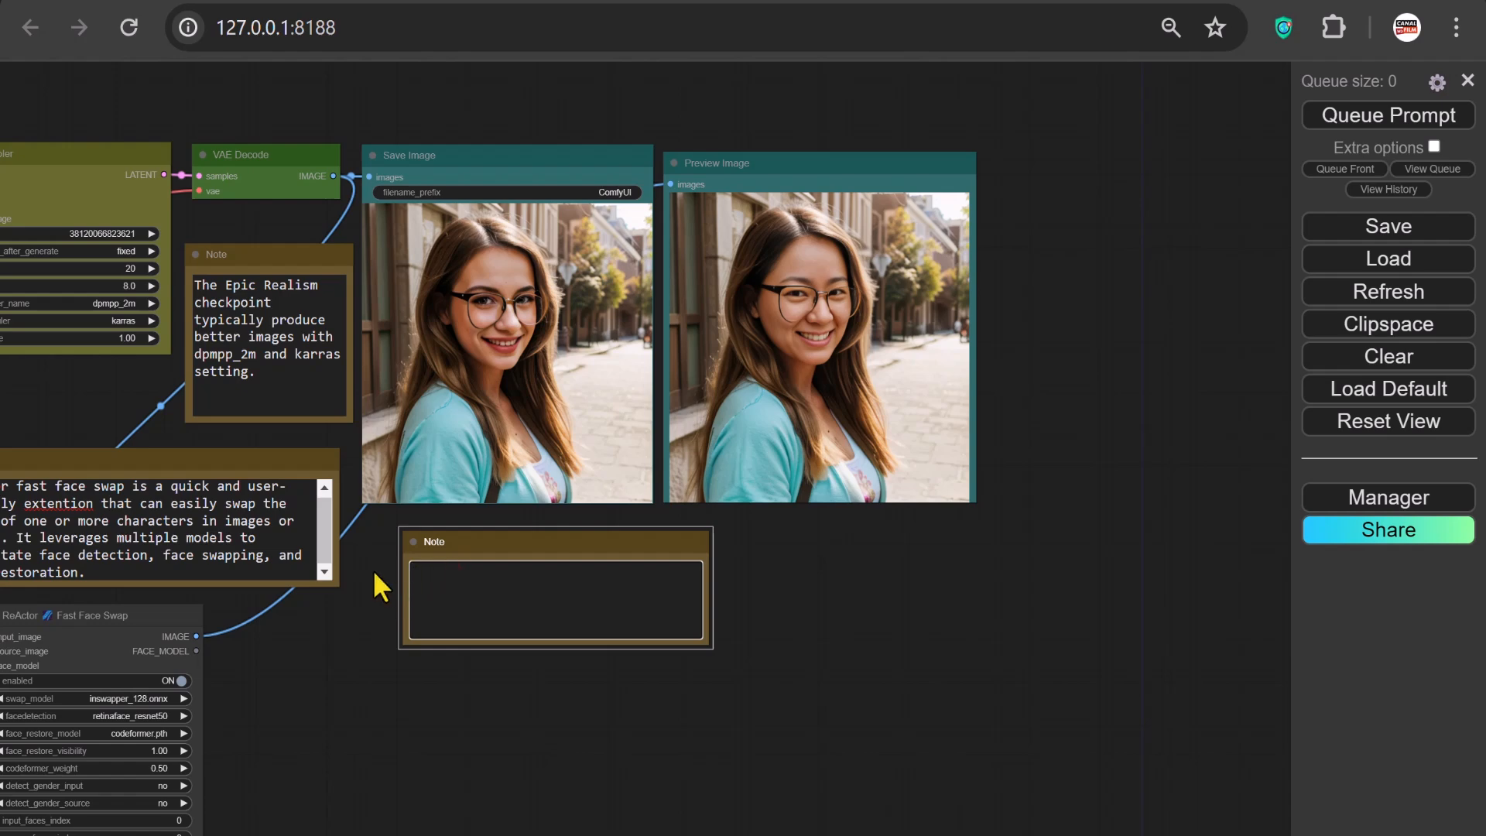
scroll(373, 570, up, 3)
text(To imp)
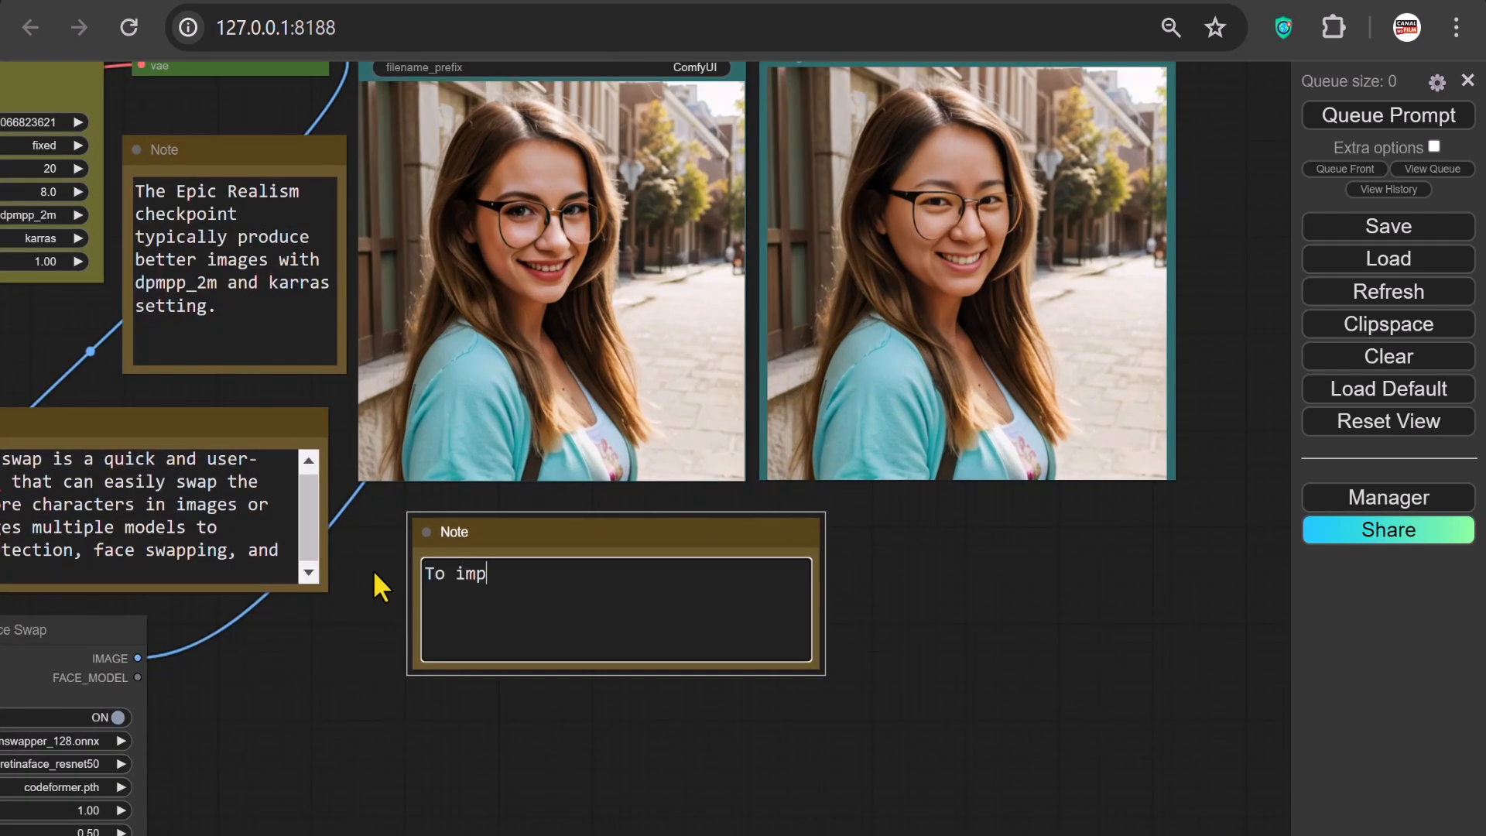
text(rove the quali)
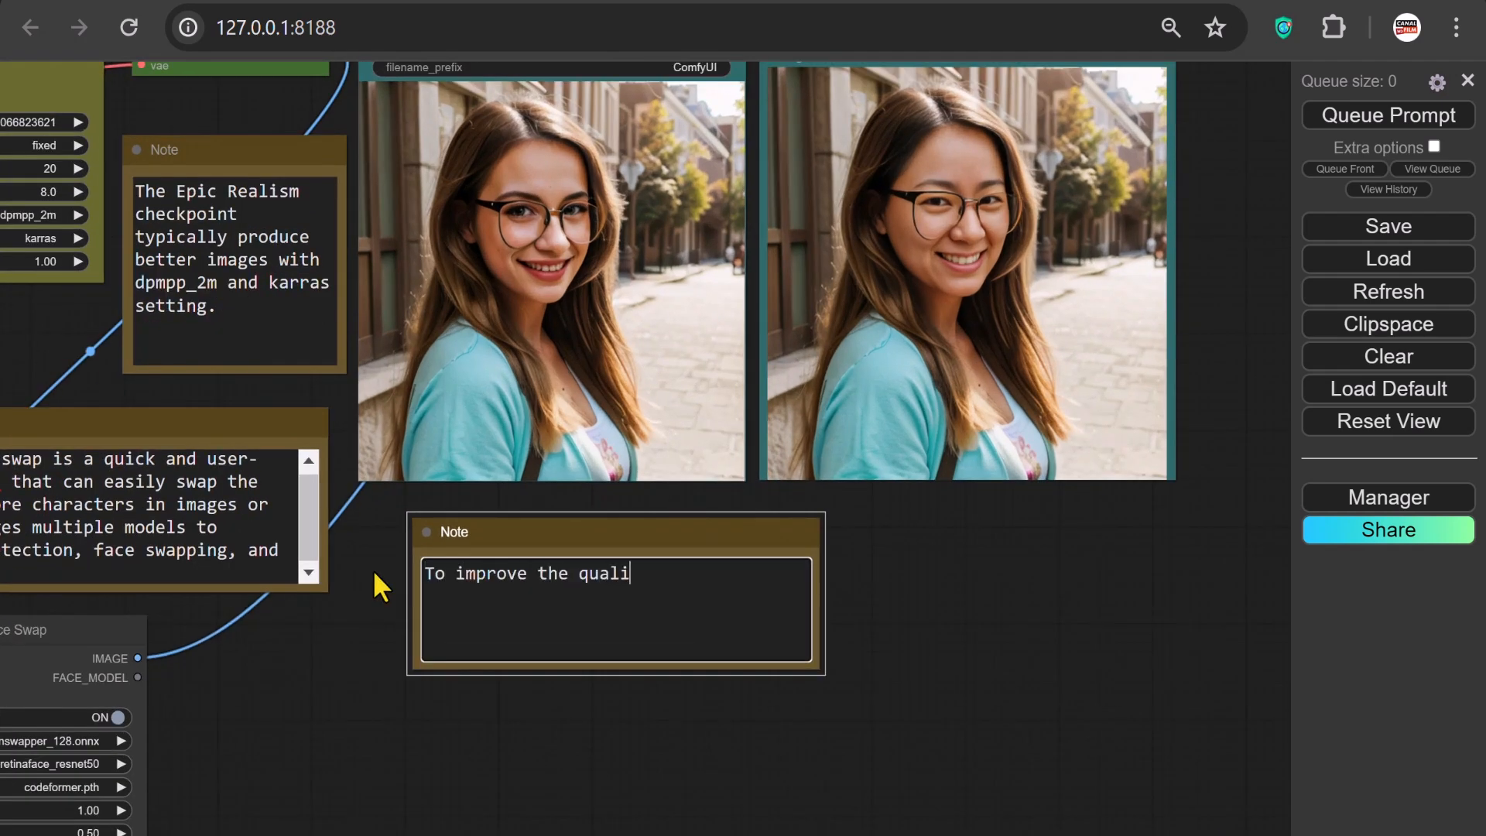
text(ty of the image, w)
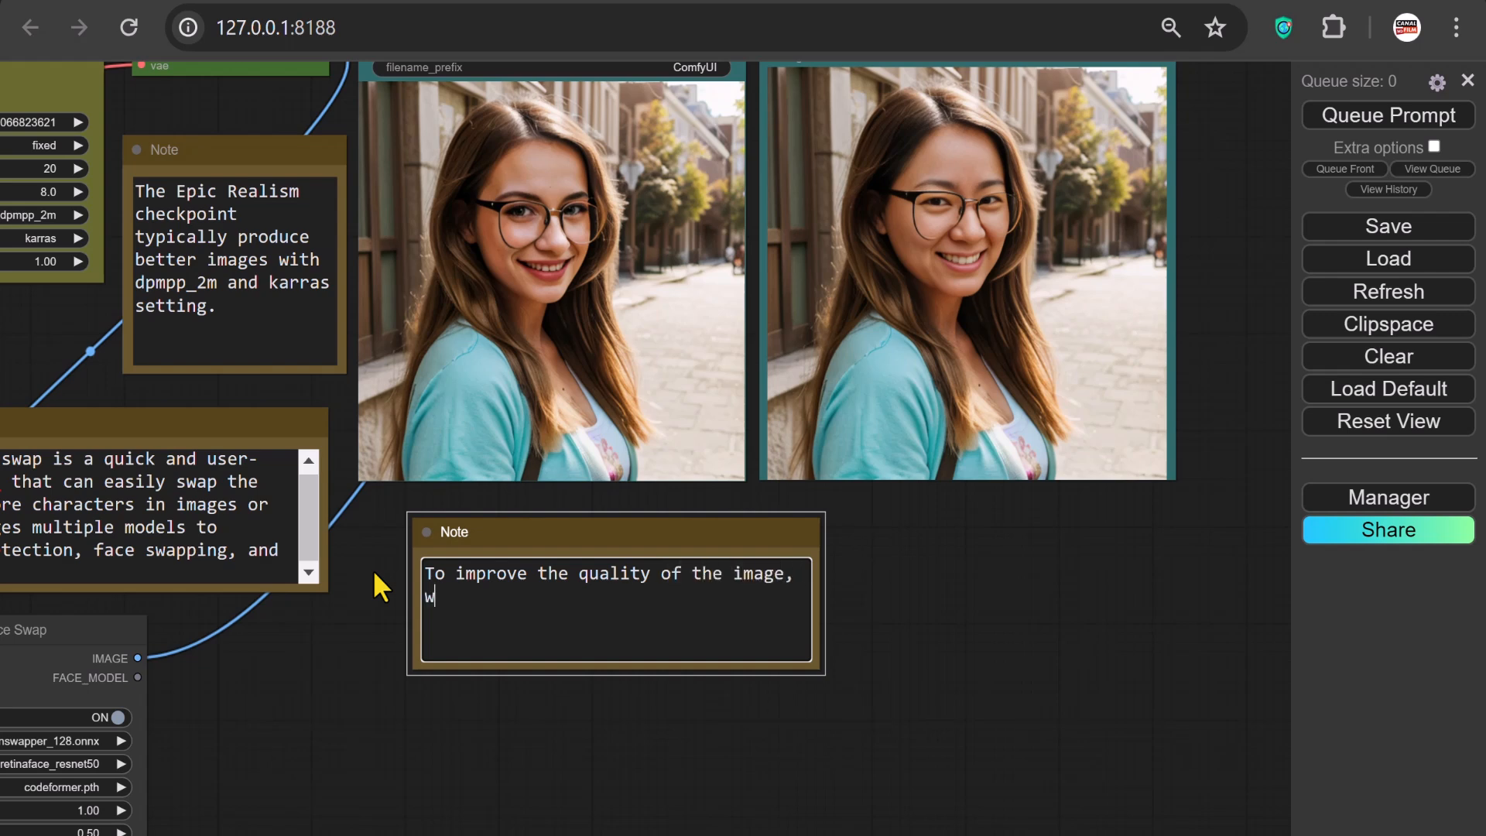
text(e can use the Upscale Image ()
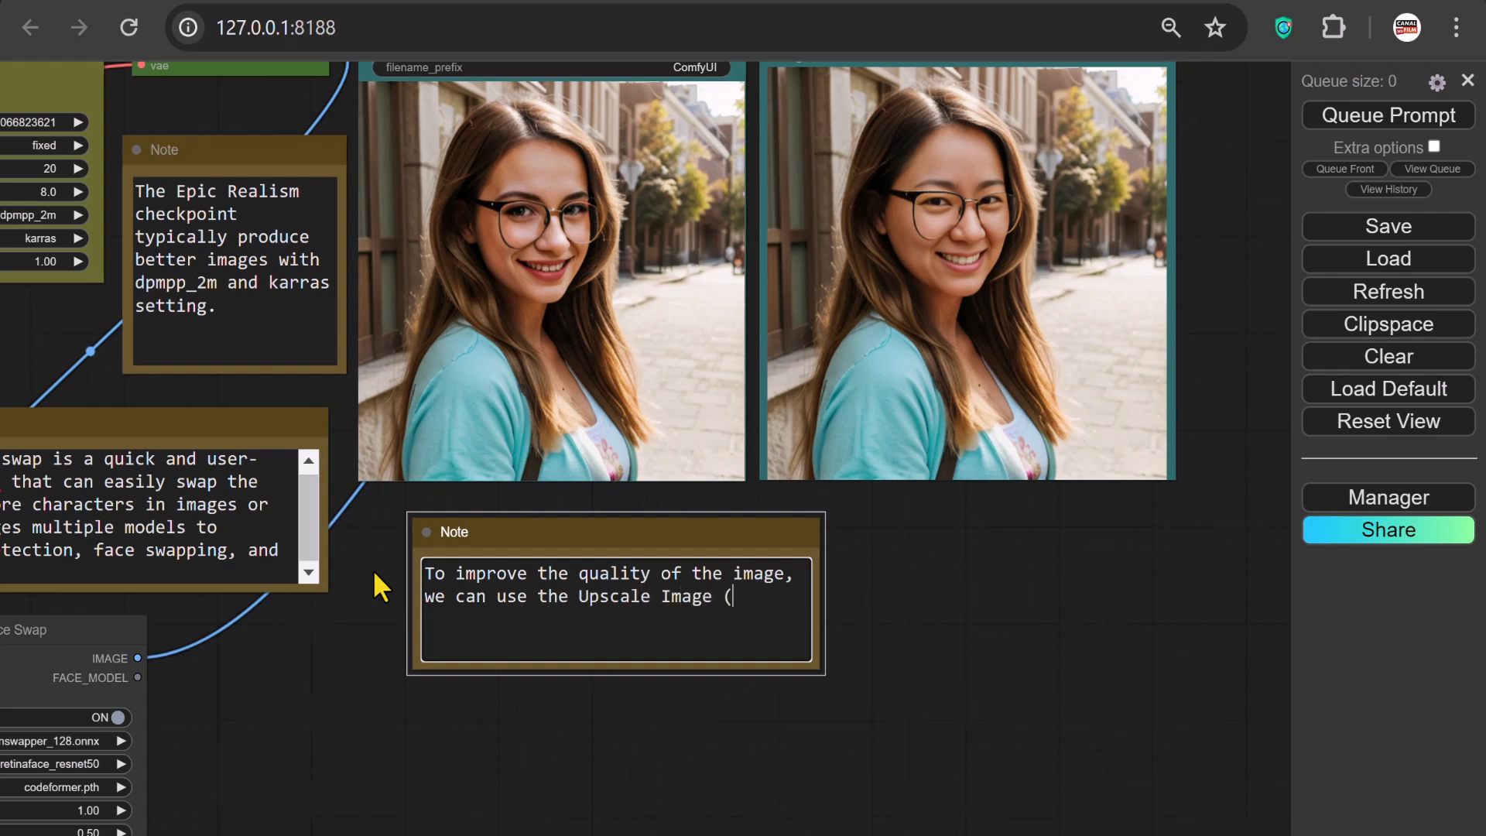
text(using model) m)
text(ode.)
Search for "upscale" from the ReActor node's IMAGE output and add a connected Upscale Image (using Model) node below the new note
click(590, 737)
drag(591, 738, 592, 546)
drag(149, 463, 481, 561)
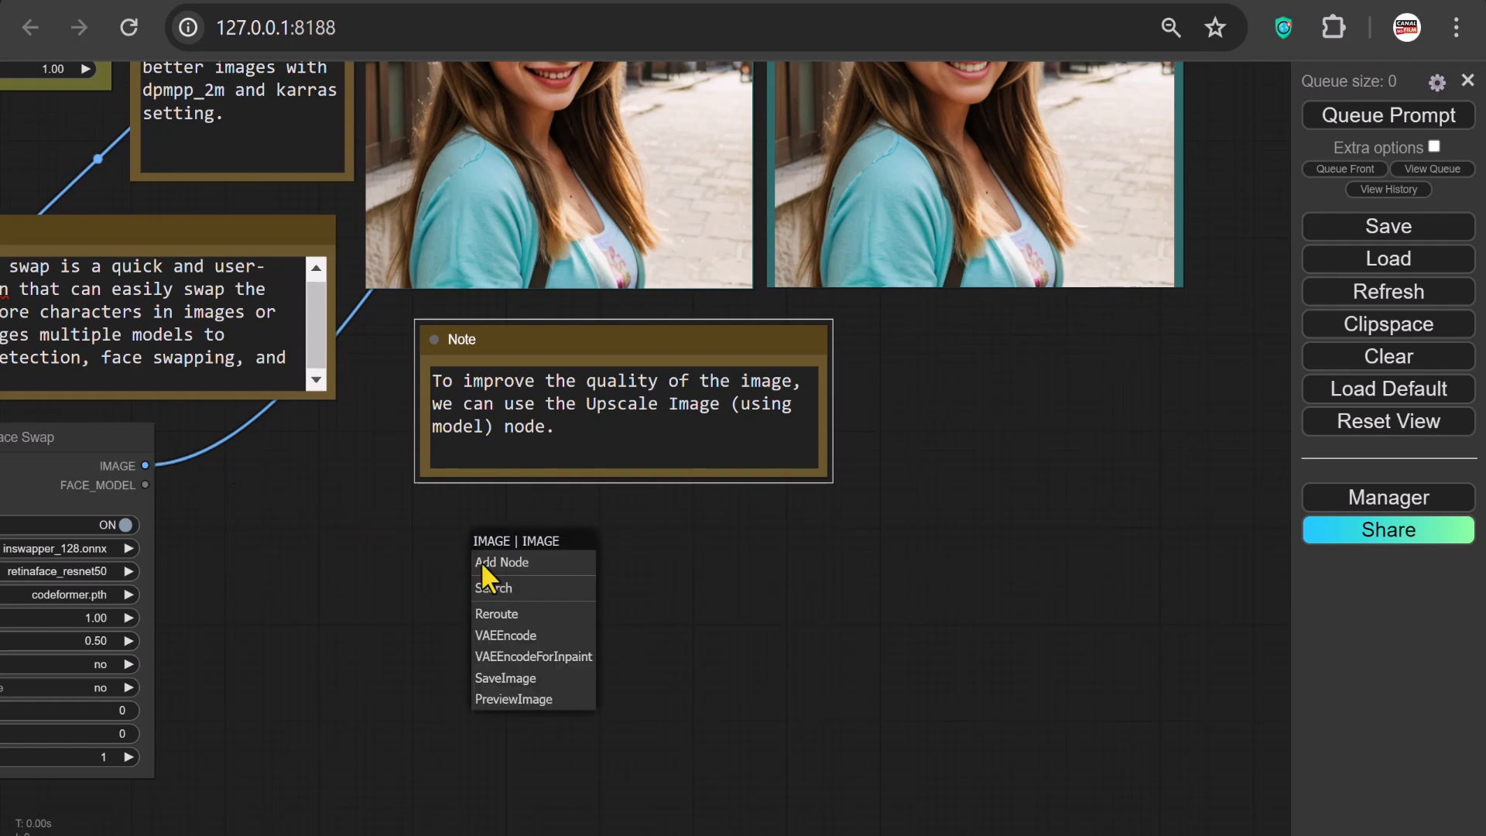
click(488, 586)
text(upscale)
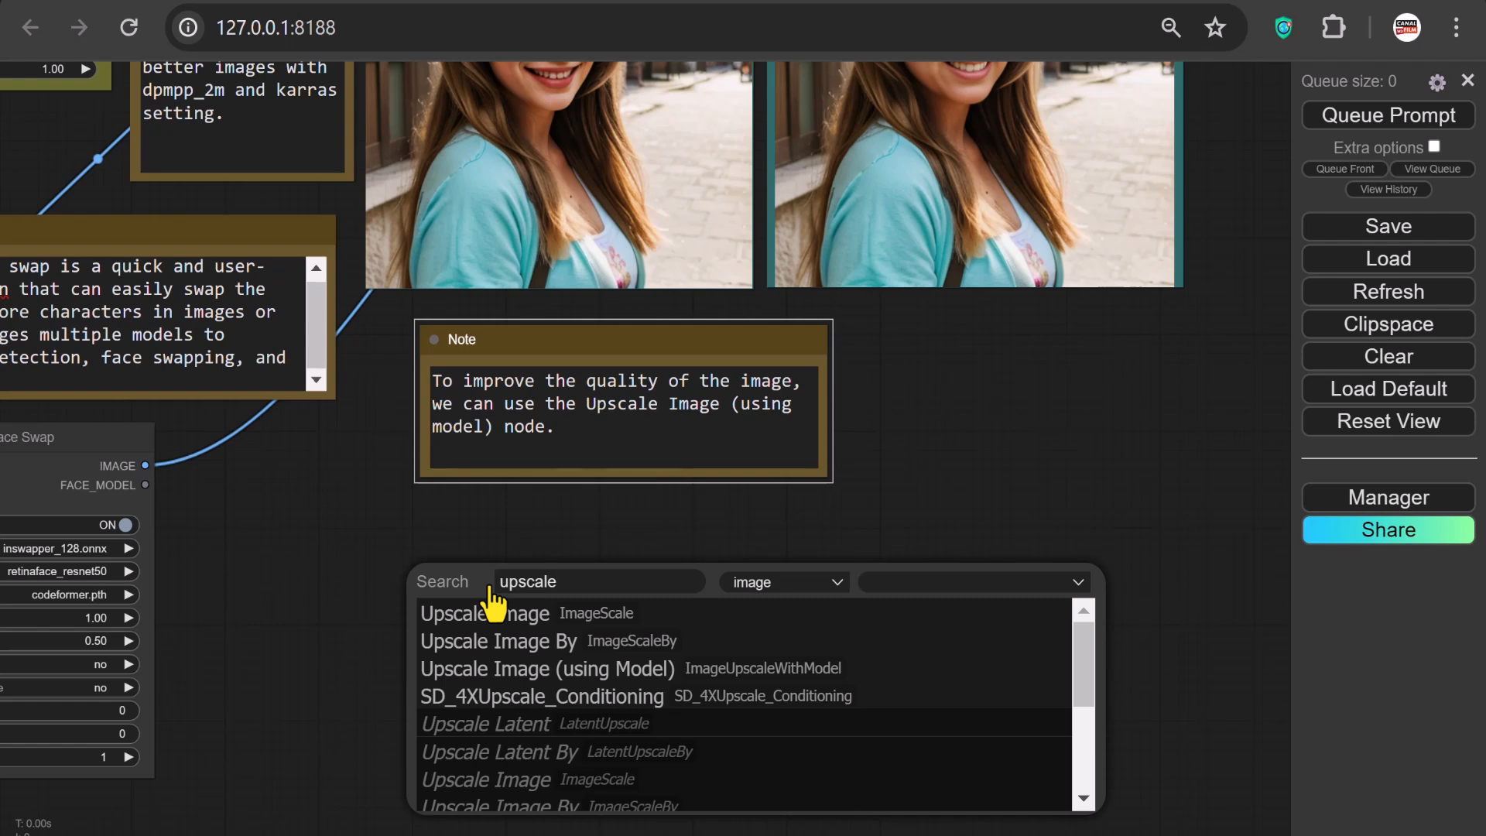
click(618, 671)
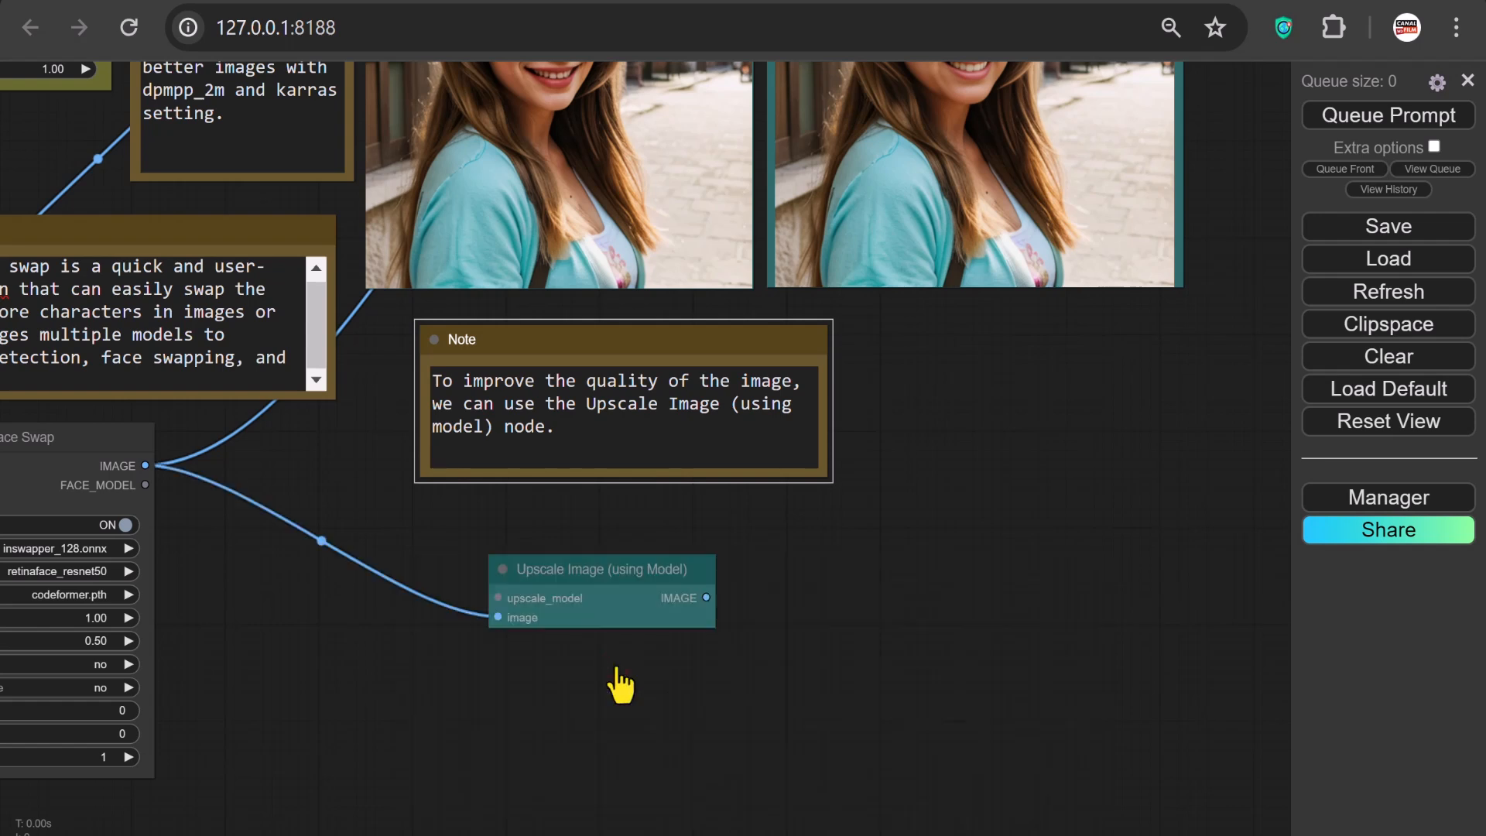
Create a Load Upscale Model node from the upscale_model input, place it beside the upscale node, and choose 4x_NMKD-Superscale-SP_178000_G.pth
drag(612, 579, 513, 578)
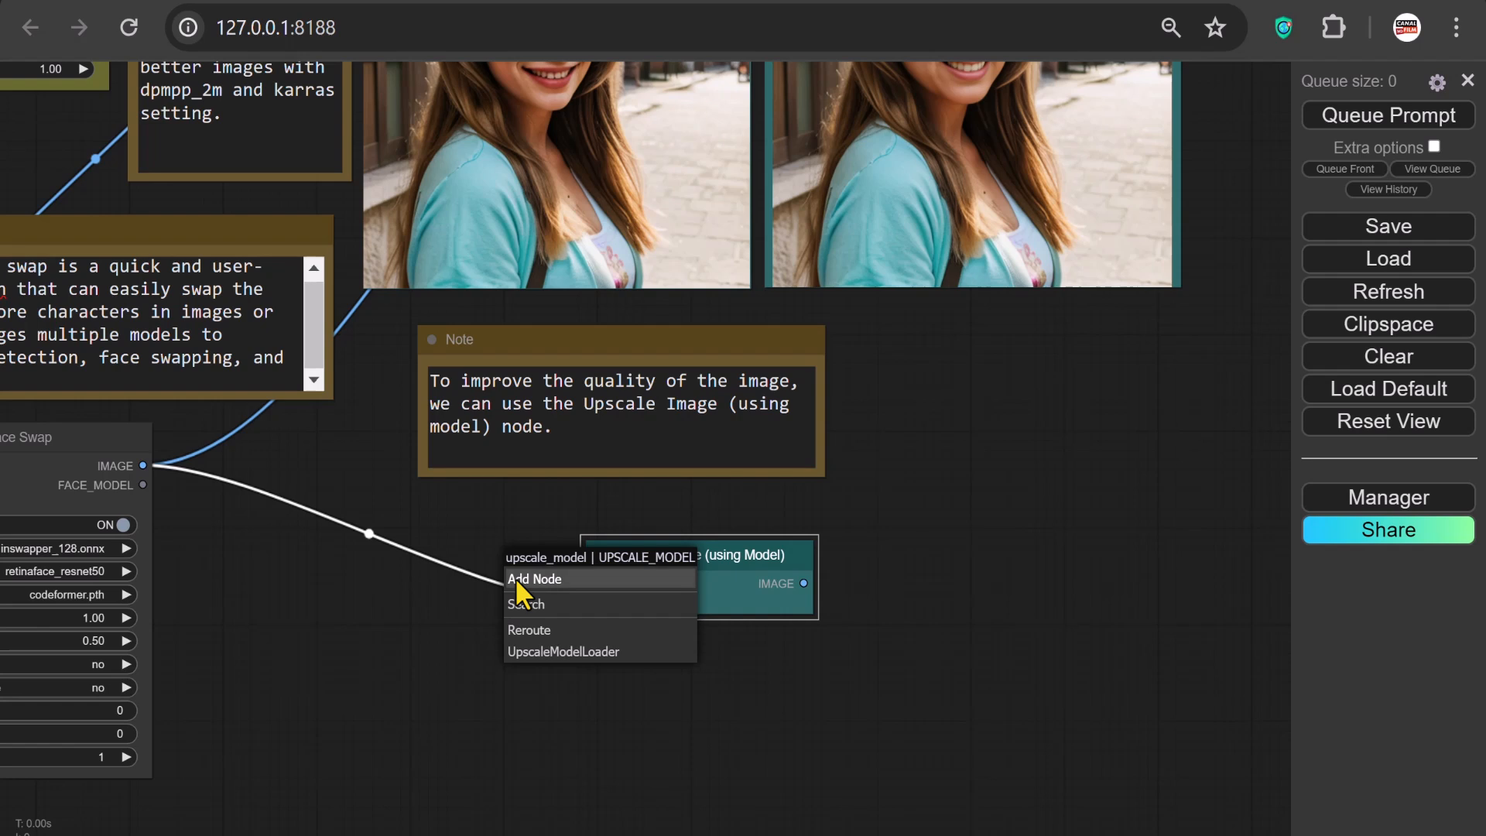
click(543, 653)
drag(649, 573, 376, 569)
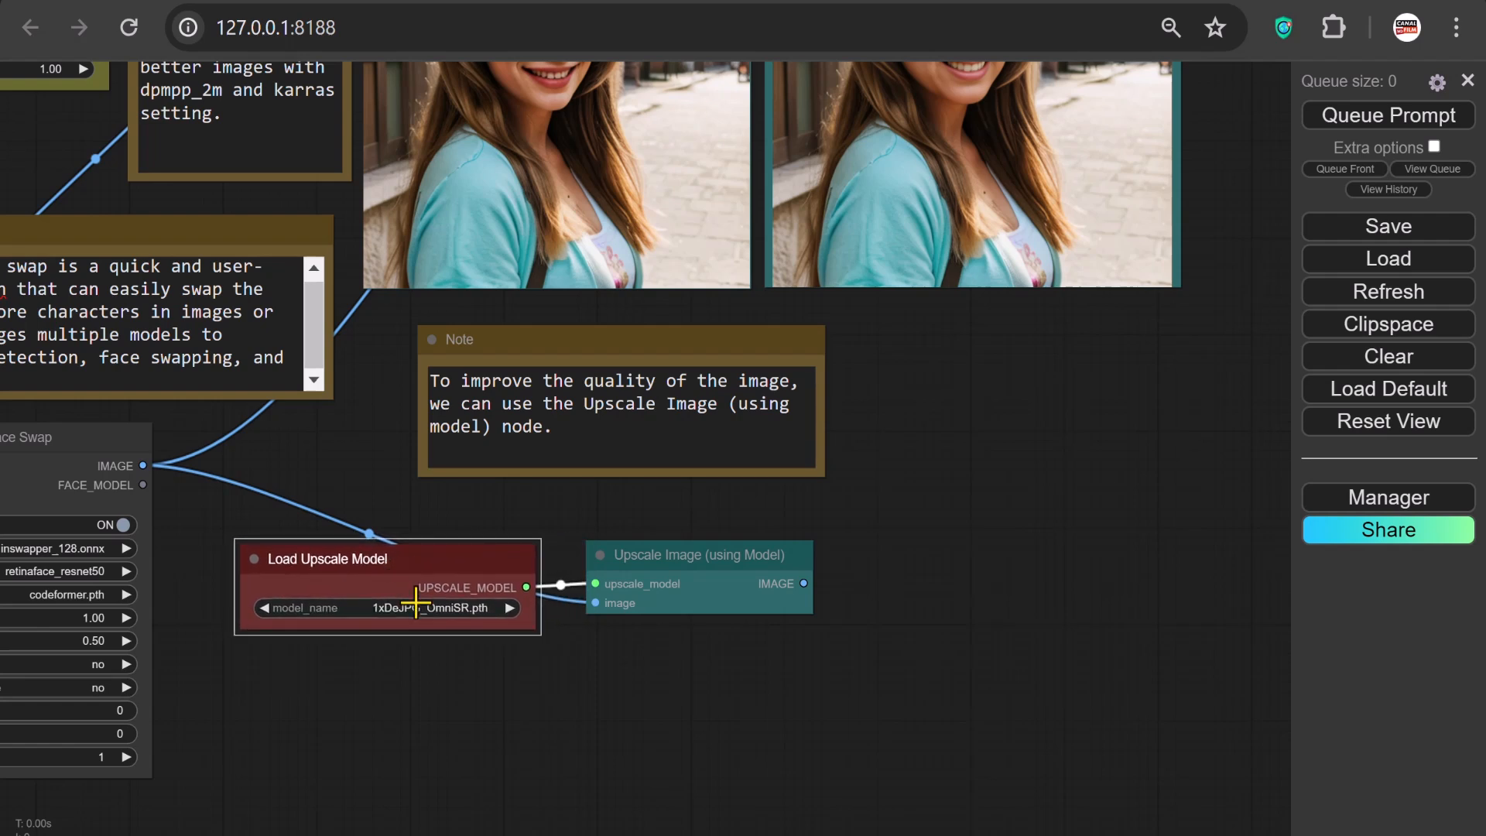
click(416, 600)
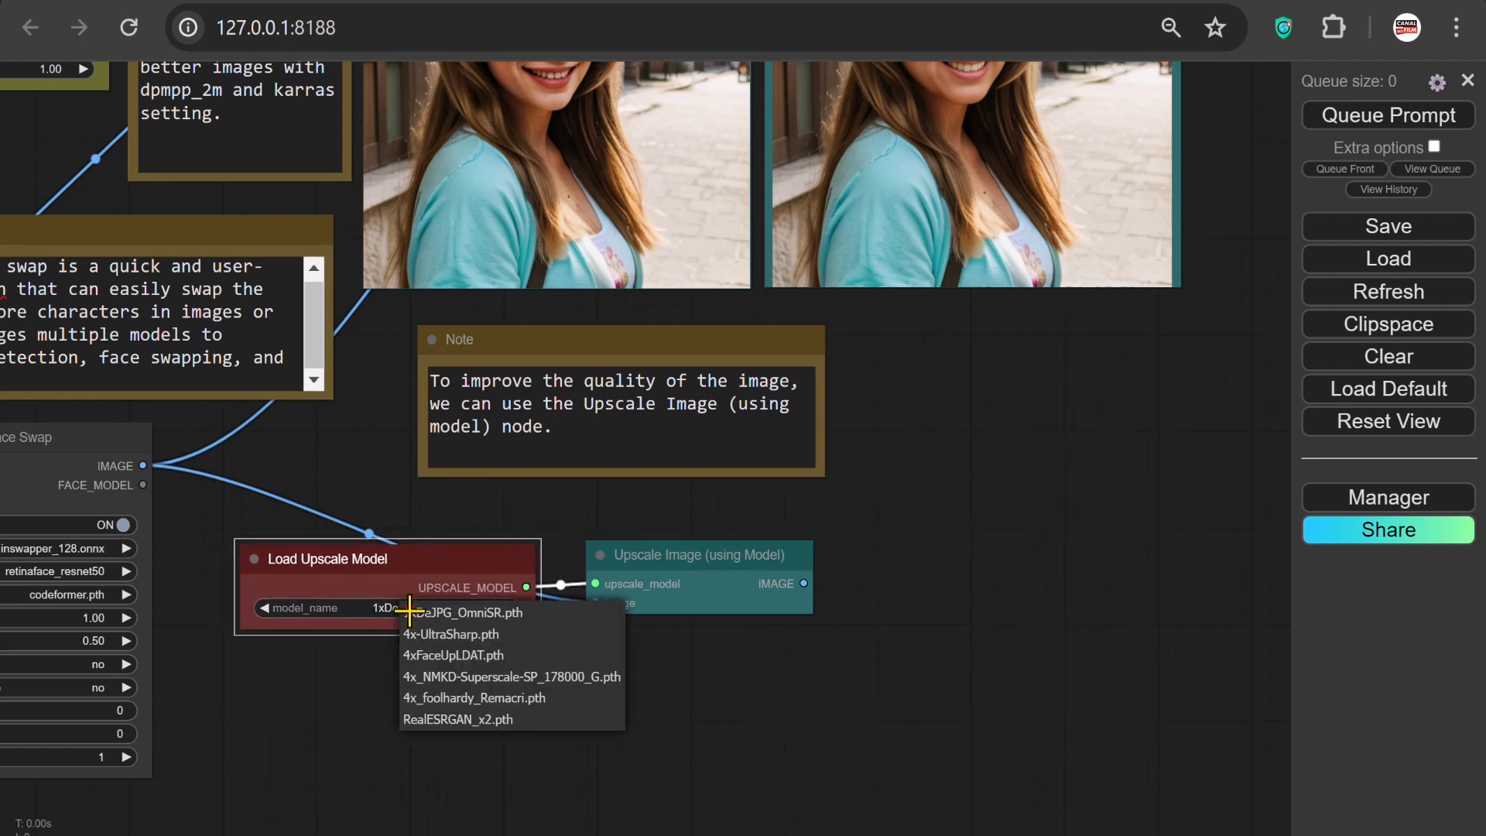
click(495, 678)
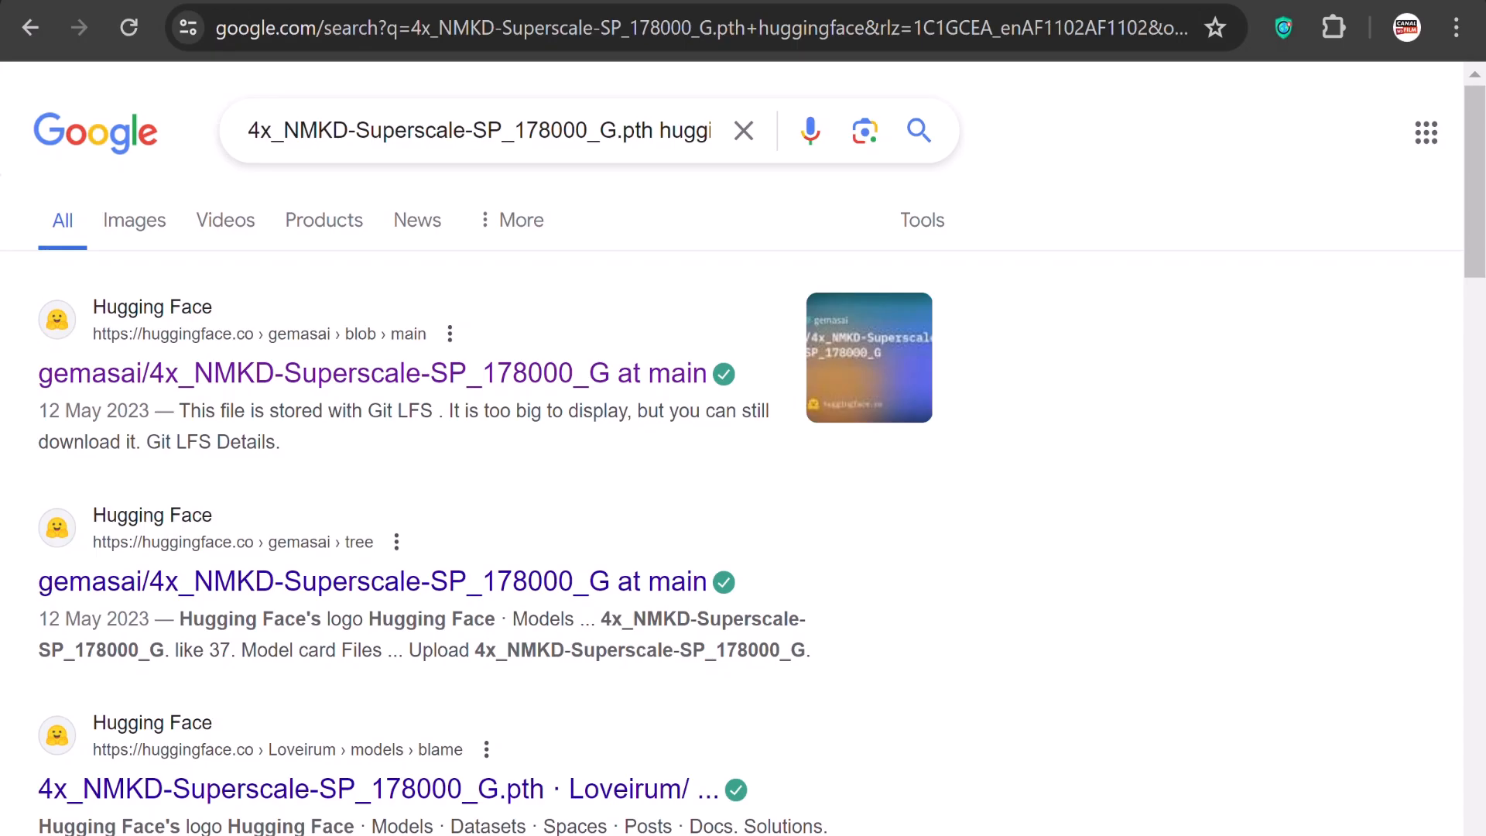
In the Google results for 4x_NMKD-Superscale-SP_178000_G.pth, open the first gemasai Hugging Face result in a new tab
click(249, 131)
drag(249, 132, 322, 156)
right_click(258, 366)
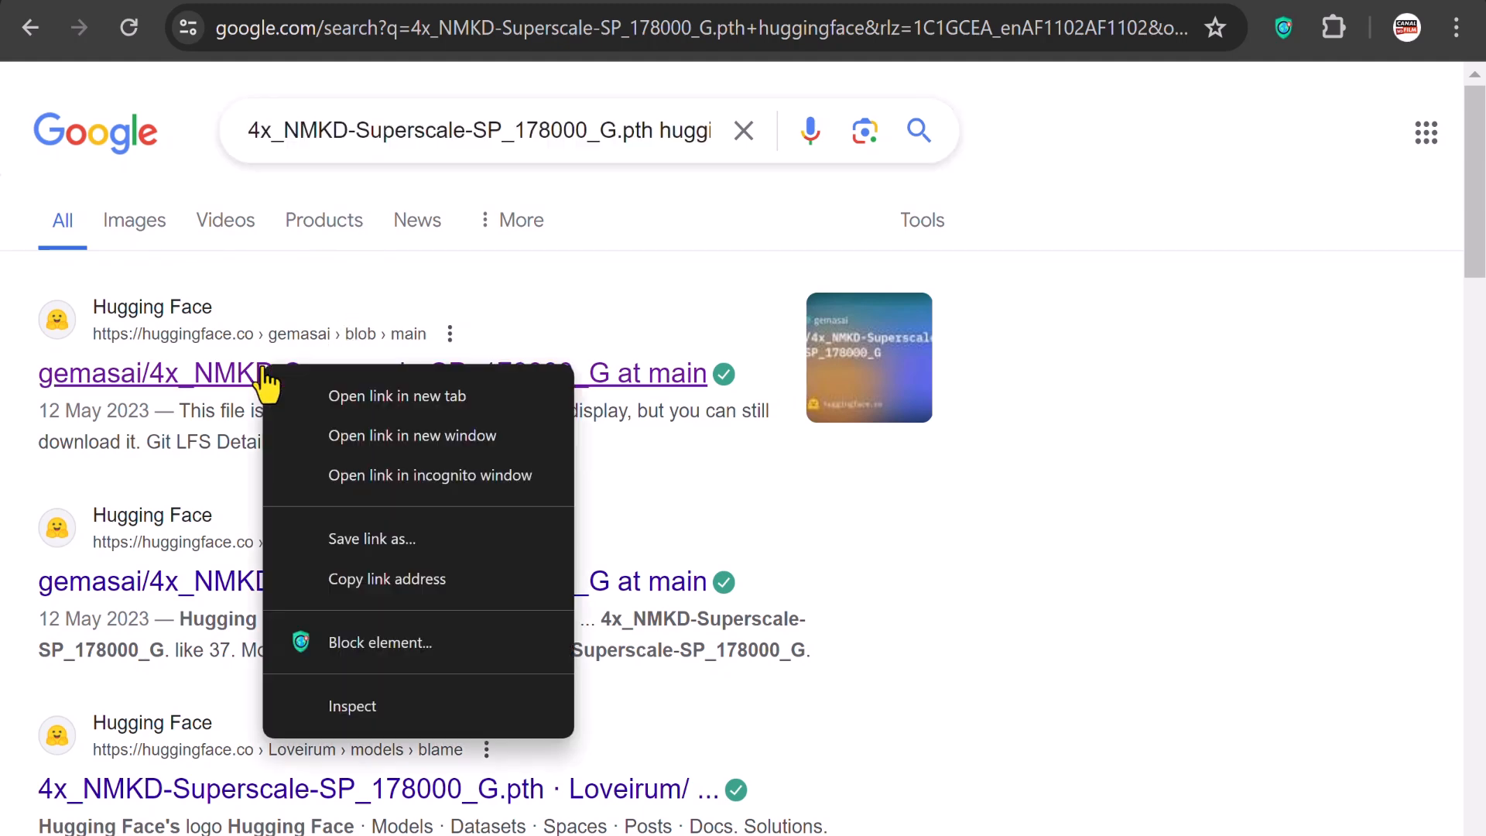
click(318, 394)
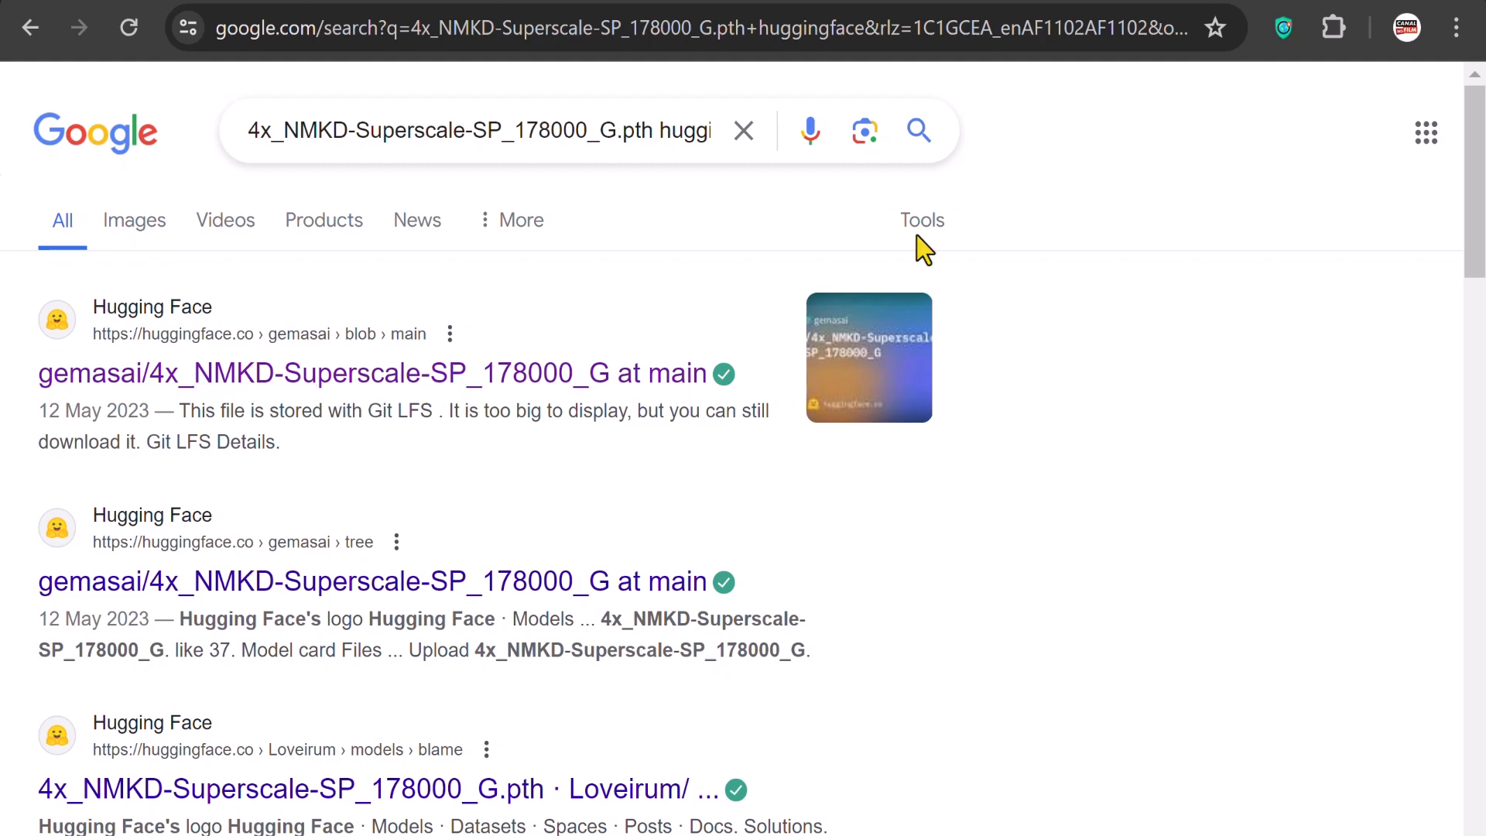
On the gemasai Hugging Face page, check the file name 4x_NMKD-Superscale-SP_178000_G.pth and the size of the remote file
click(1083, 1)
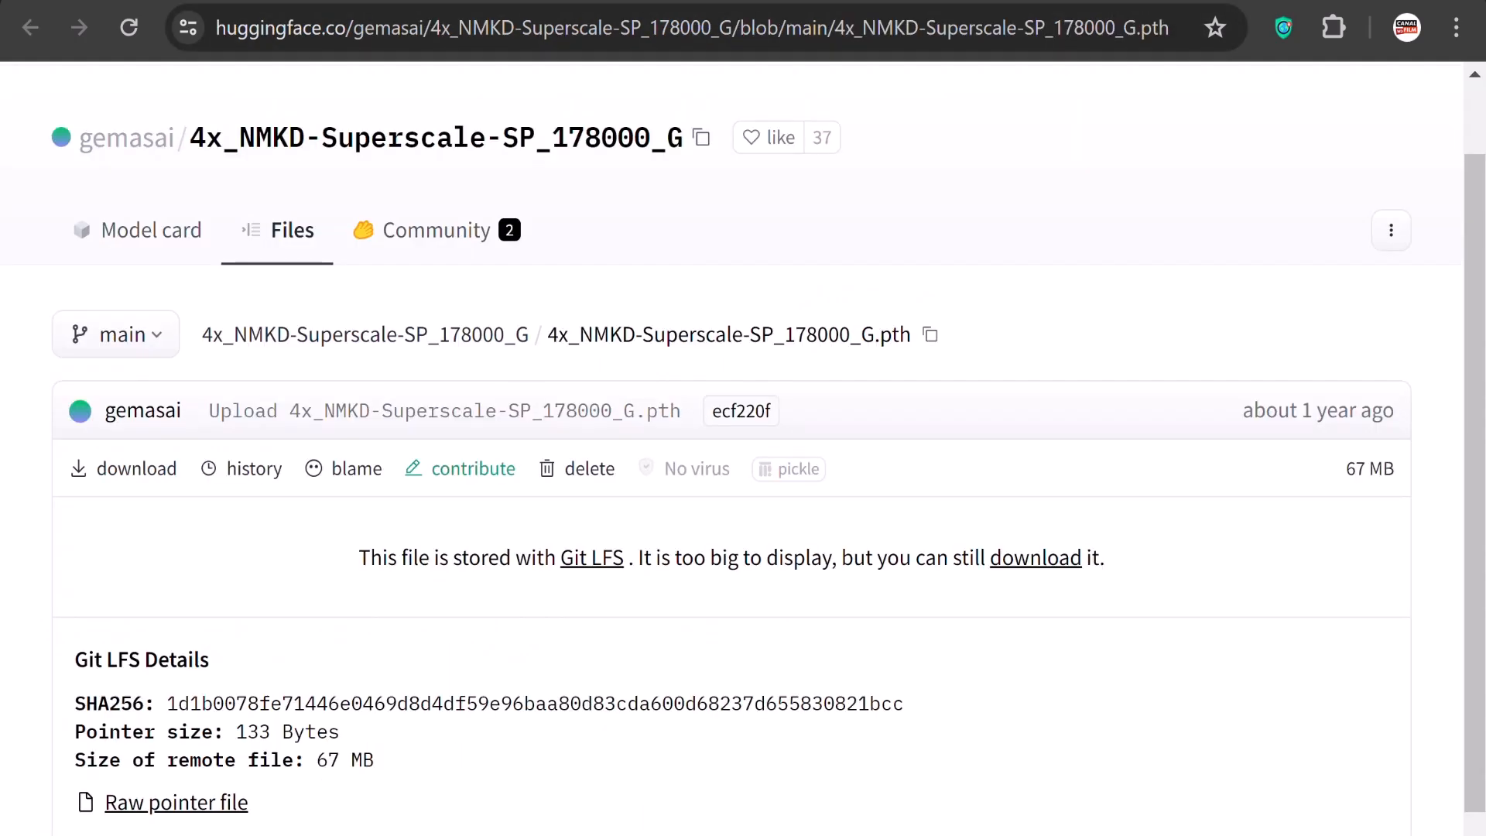
drag(548, 333, 920, 341)
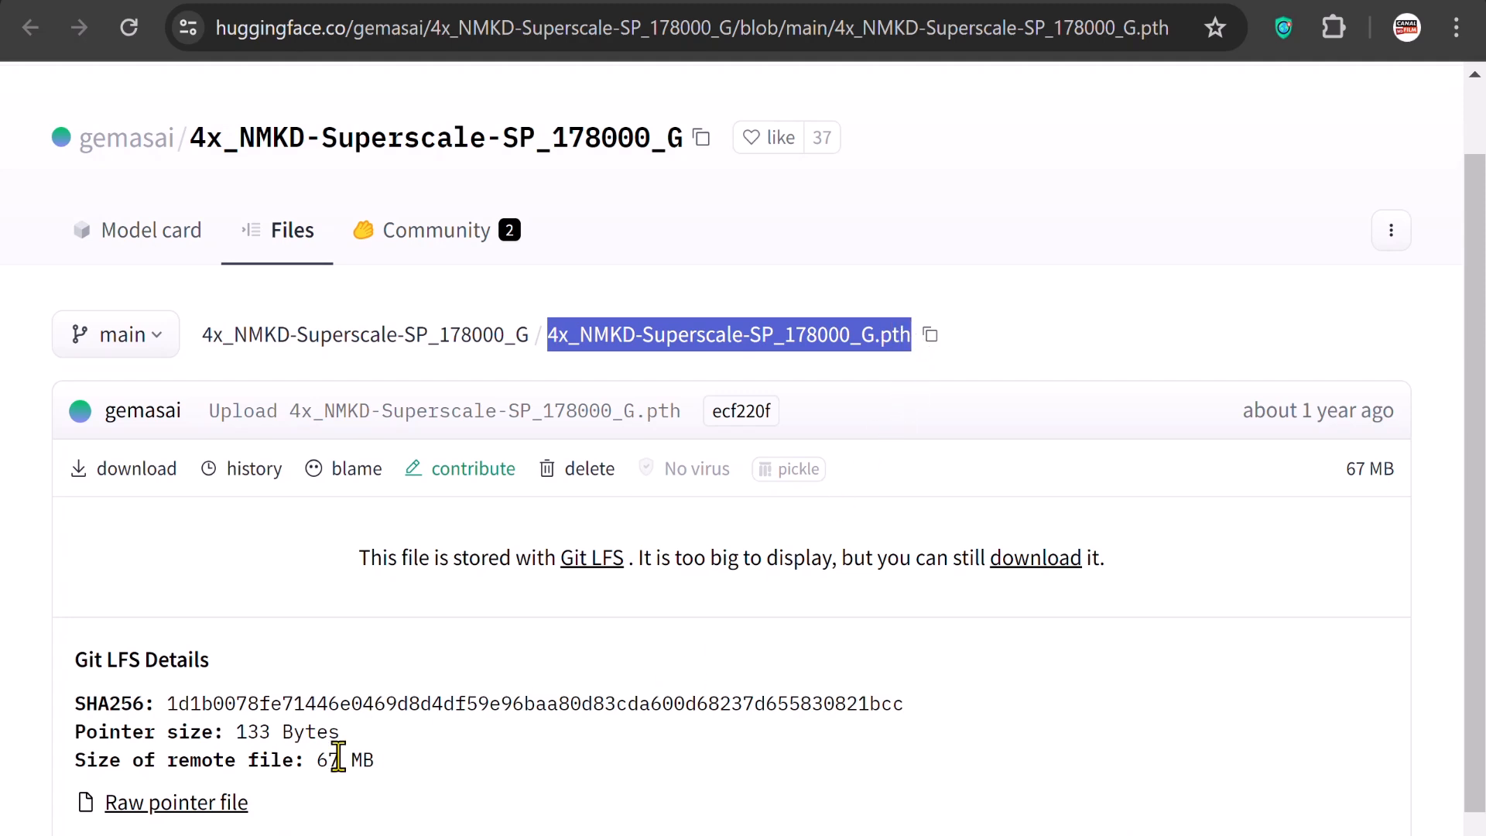
drag(316, 760, 377, 764)
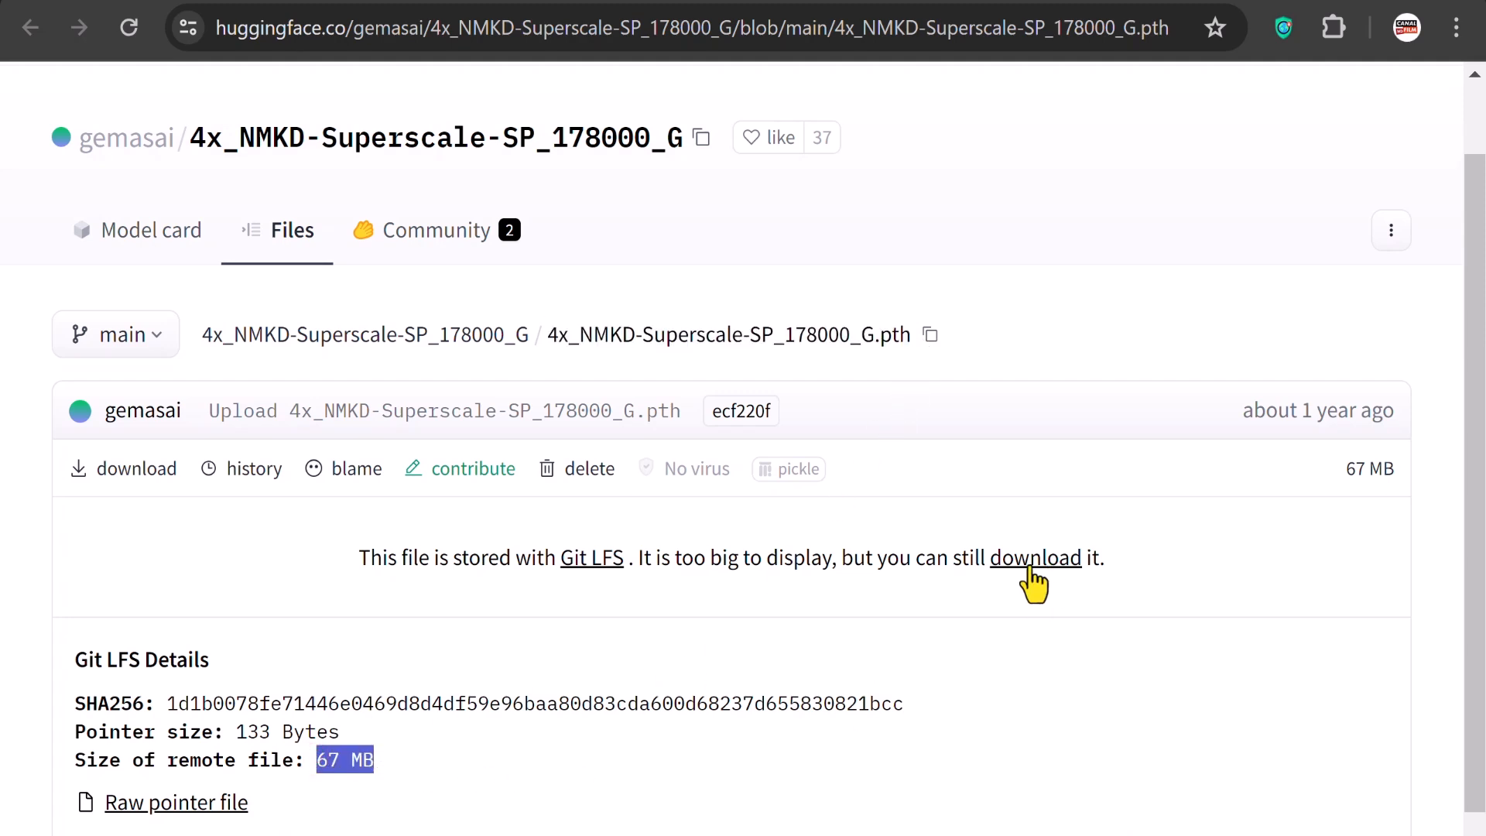
In File Explorer, go to ComfyUI_windows_portable > ComfyUI > models > upscale_models on drive E and select 4x_NMKD-Superscale-SP_178000_G.pth
key(super+e)
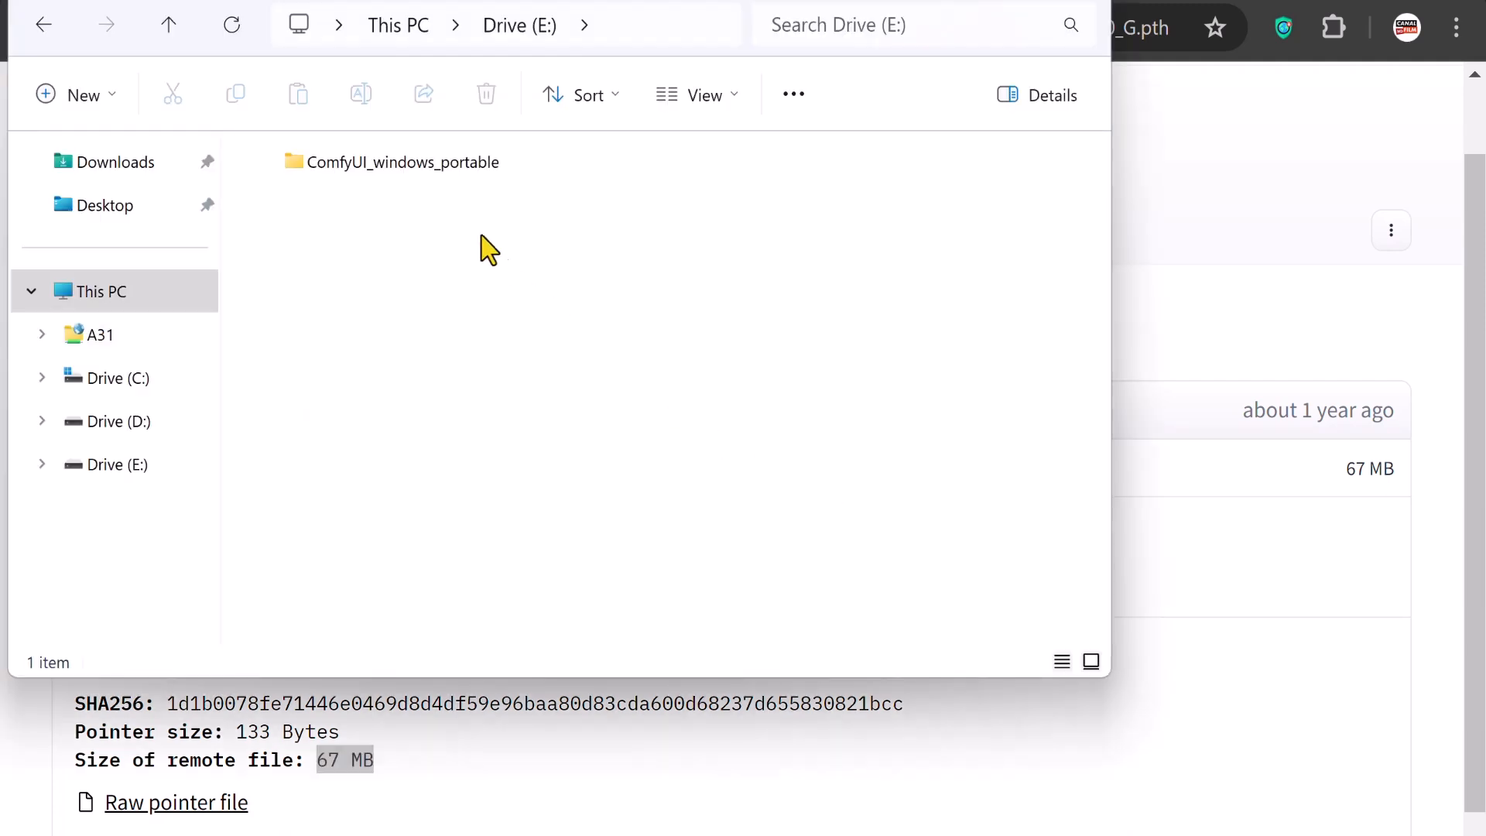
double_click(421, 163)
double_click(342, 210)
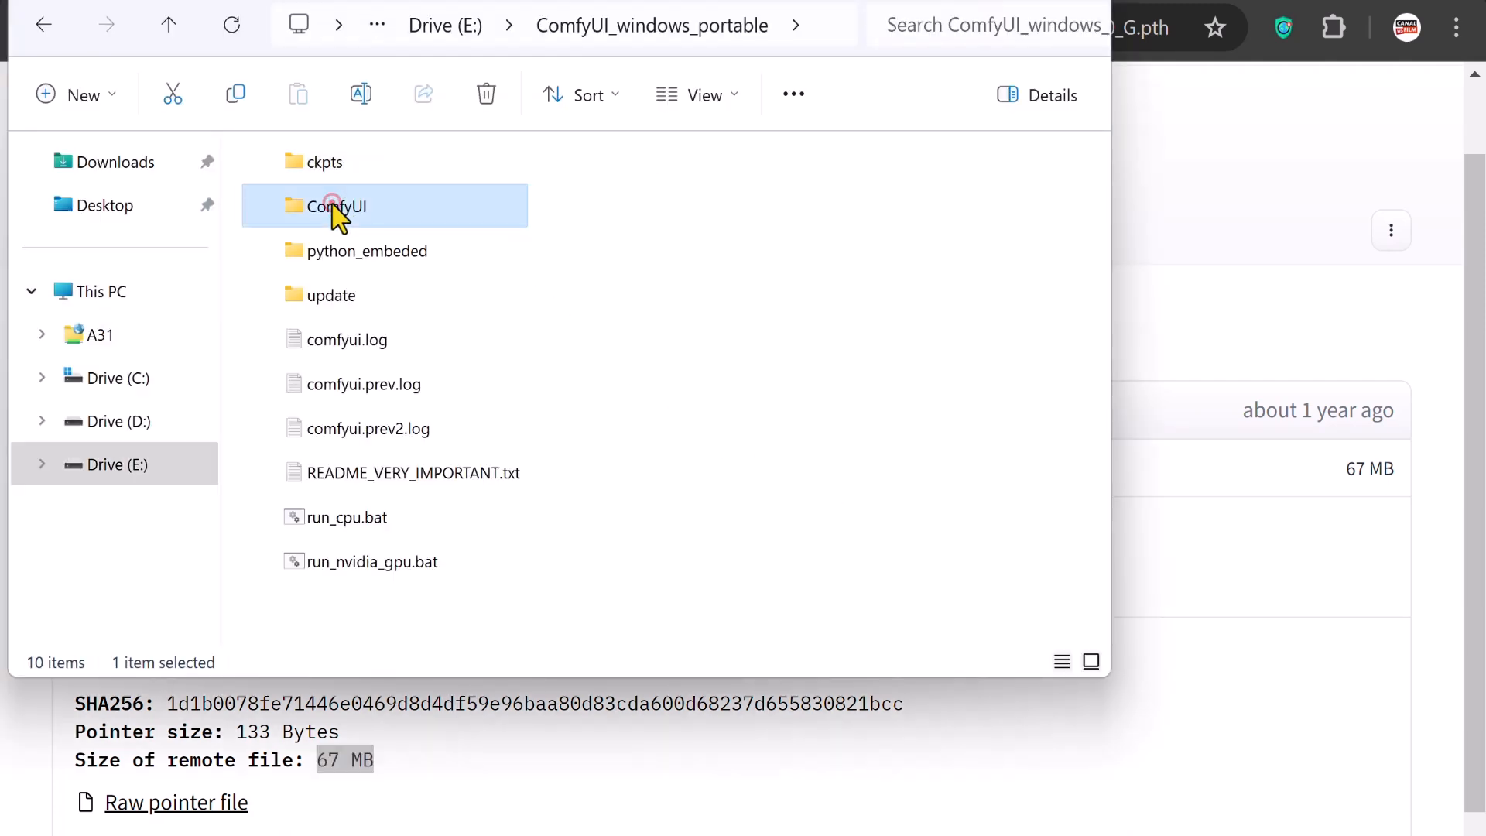
double_click(335, 568)
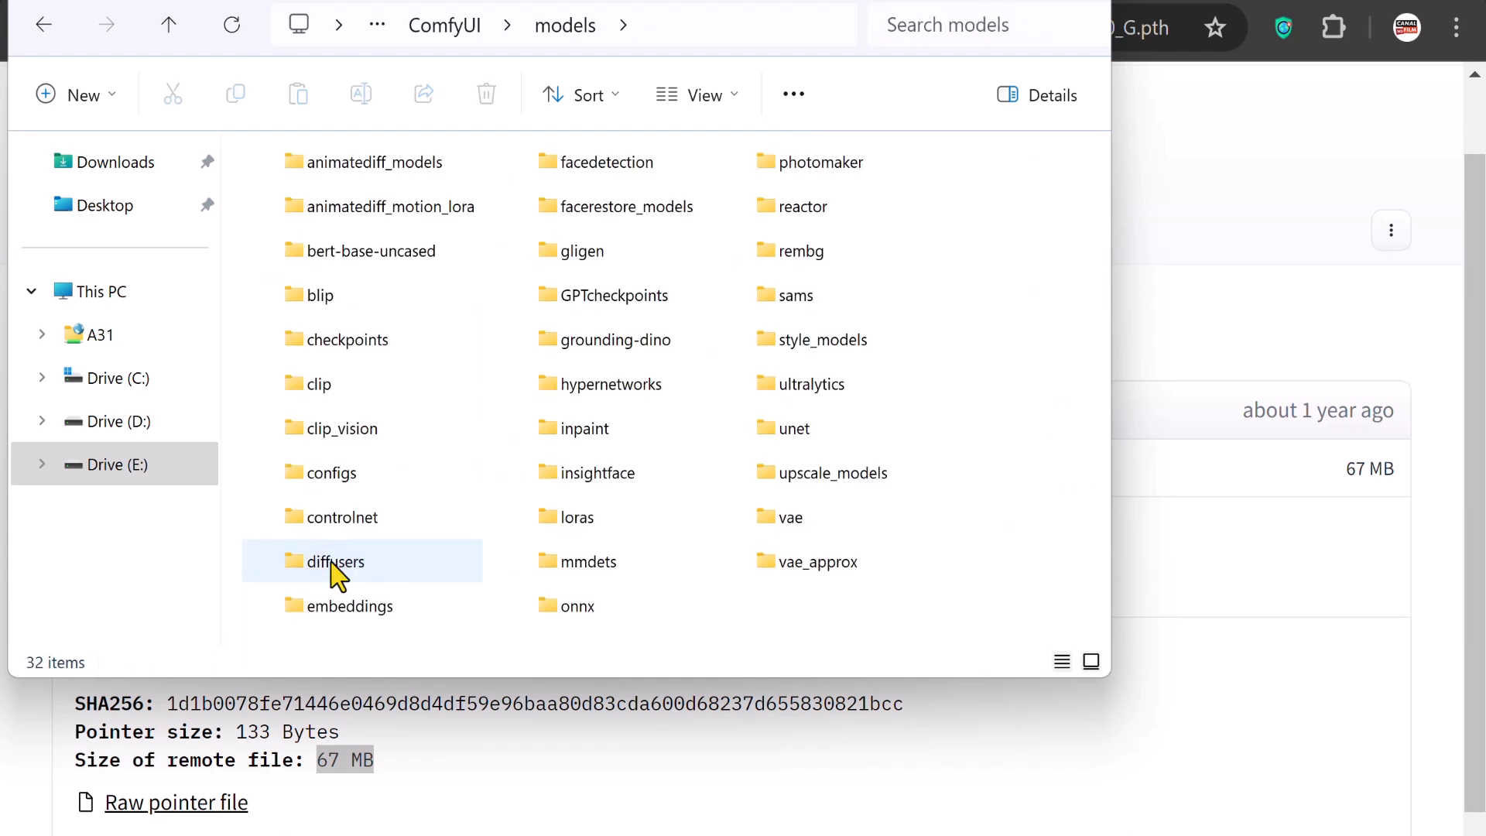
click(830, 484)
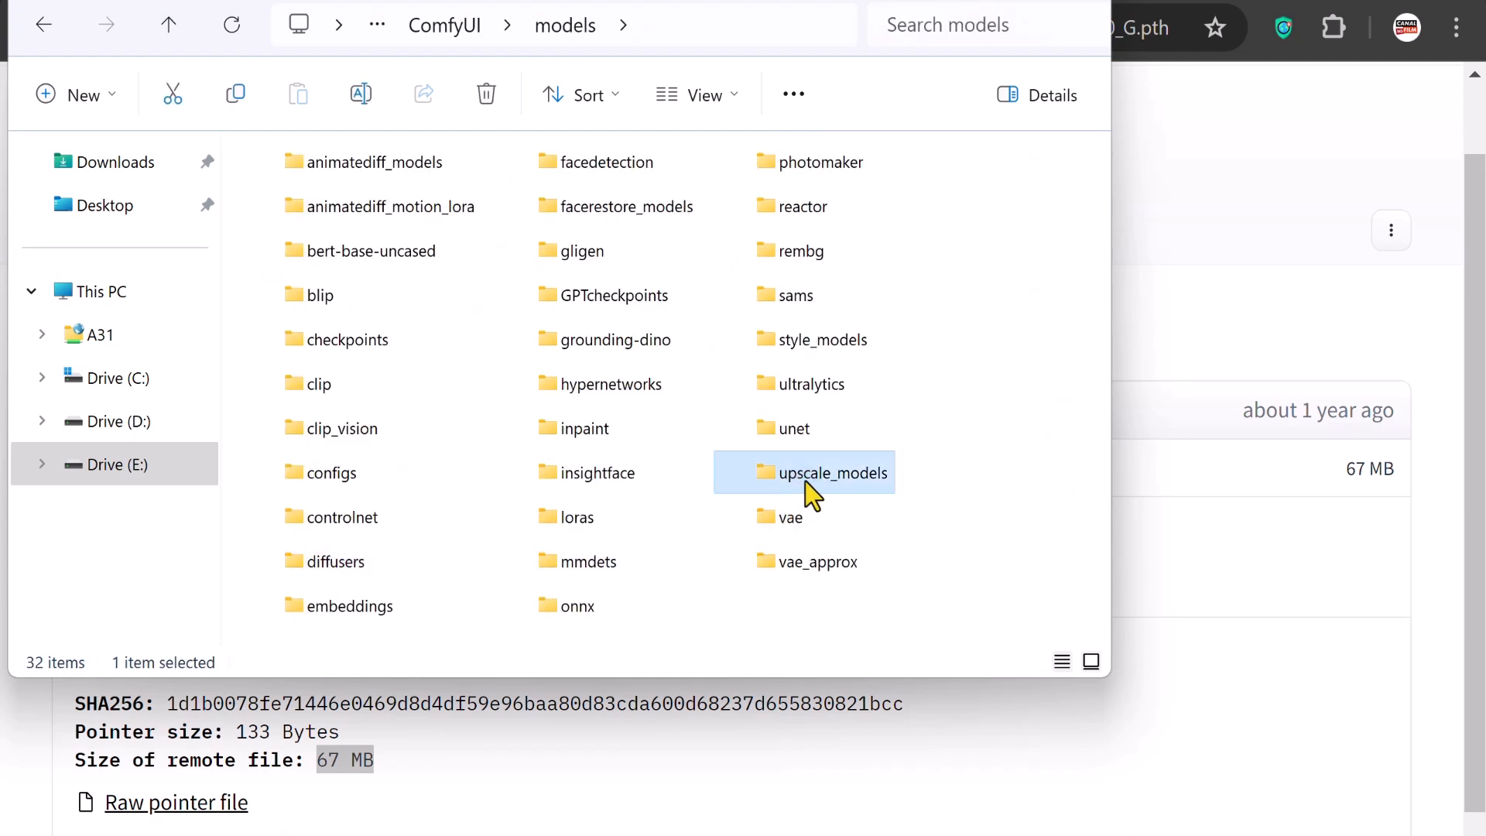
double_click(806, 482)
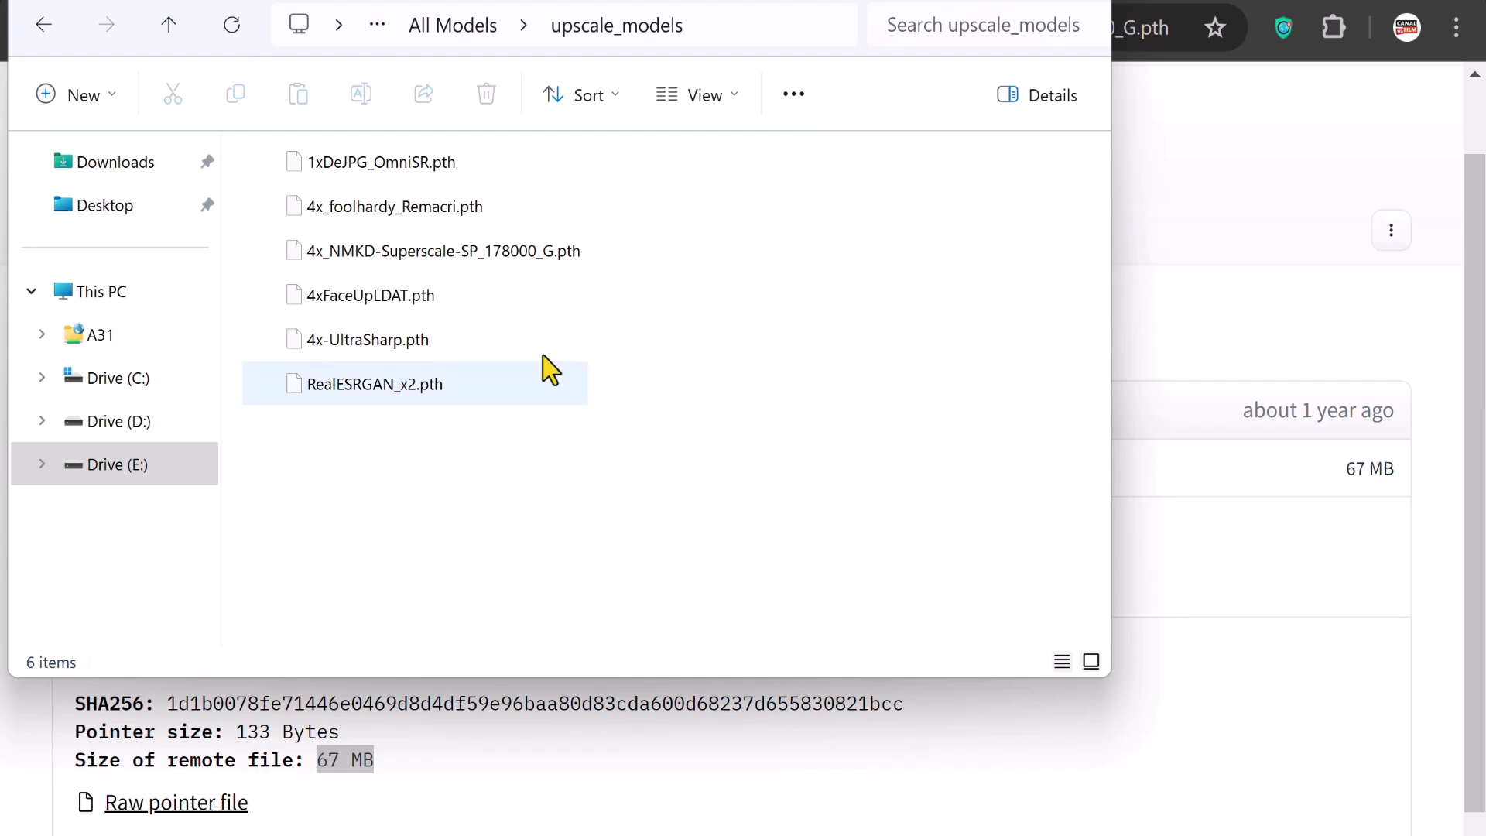
click(458, 260)
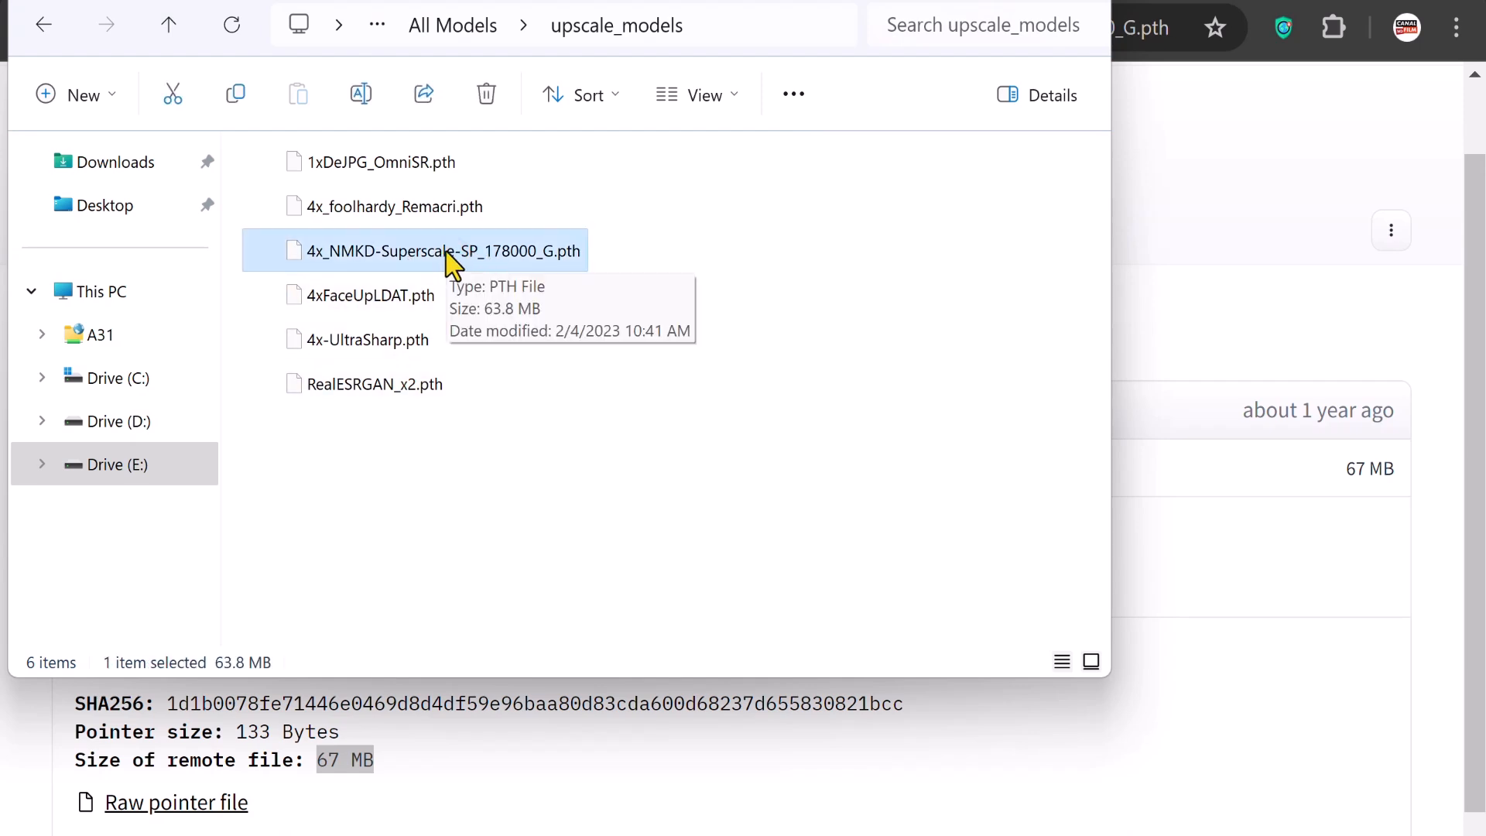
Back in ComfyUI, add a Preview Image node connected to the Upscale Image (using Model) node's IMAGE output, beside the existing preview
key(alt+Tab)
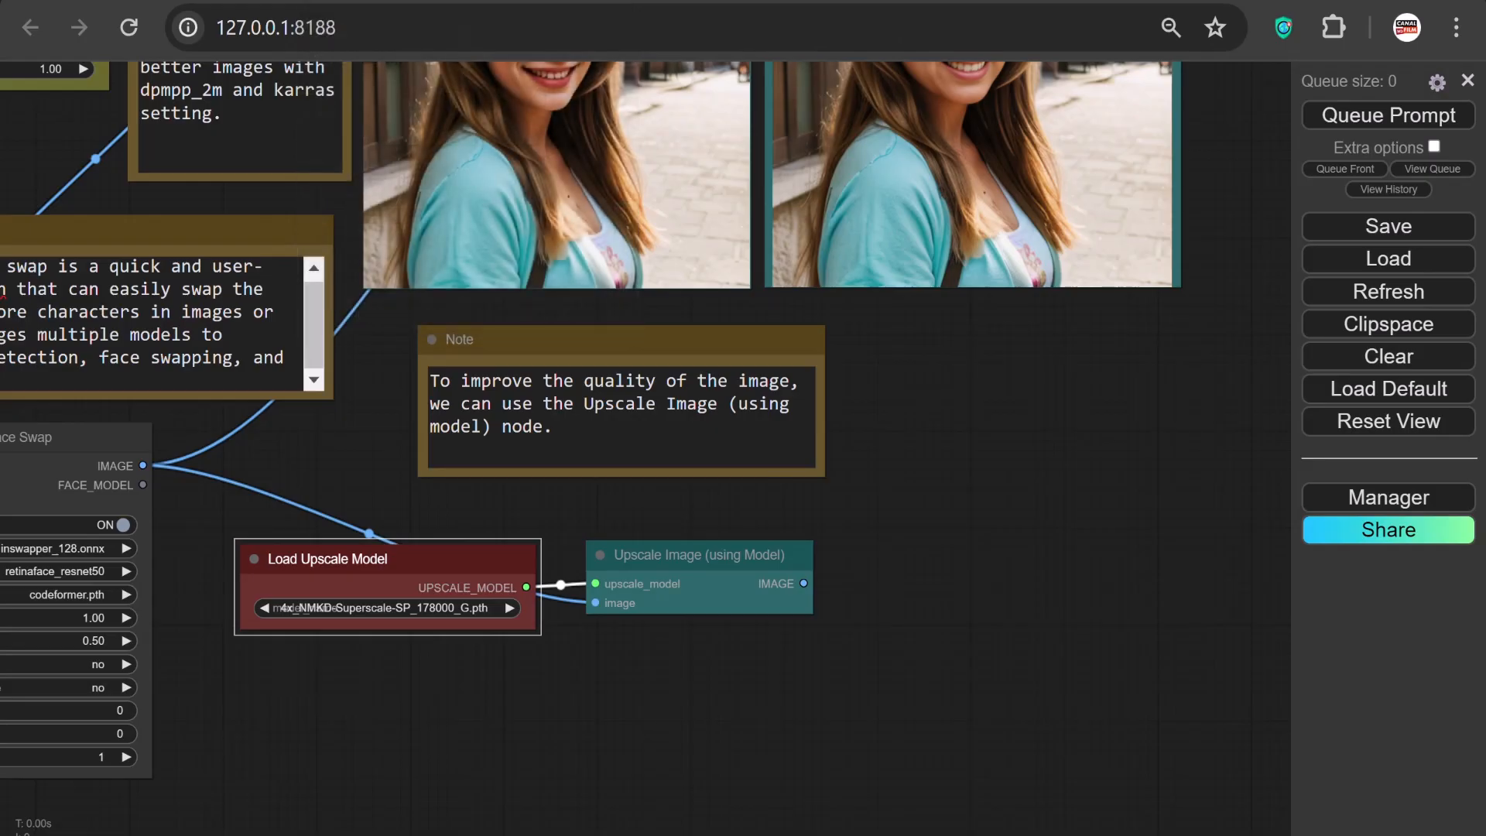
scroll(989, 444, down, 3)
drag(989, 444, 561, 674)
drag(469, 691, 756, 175)
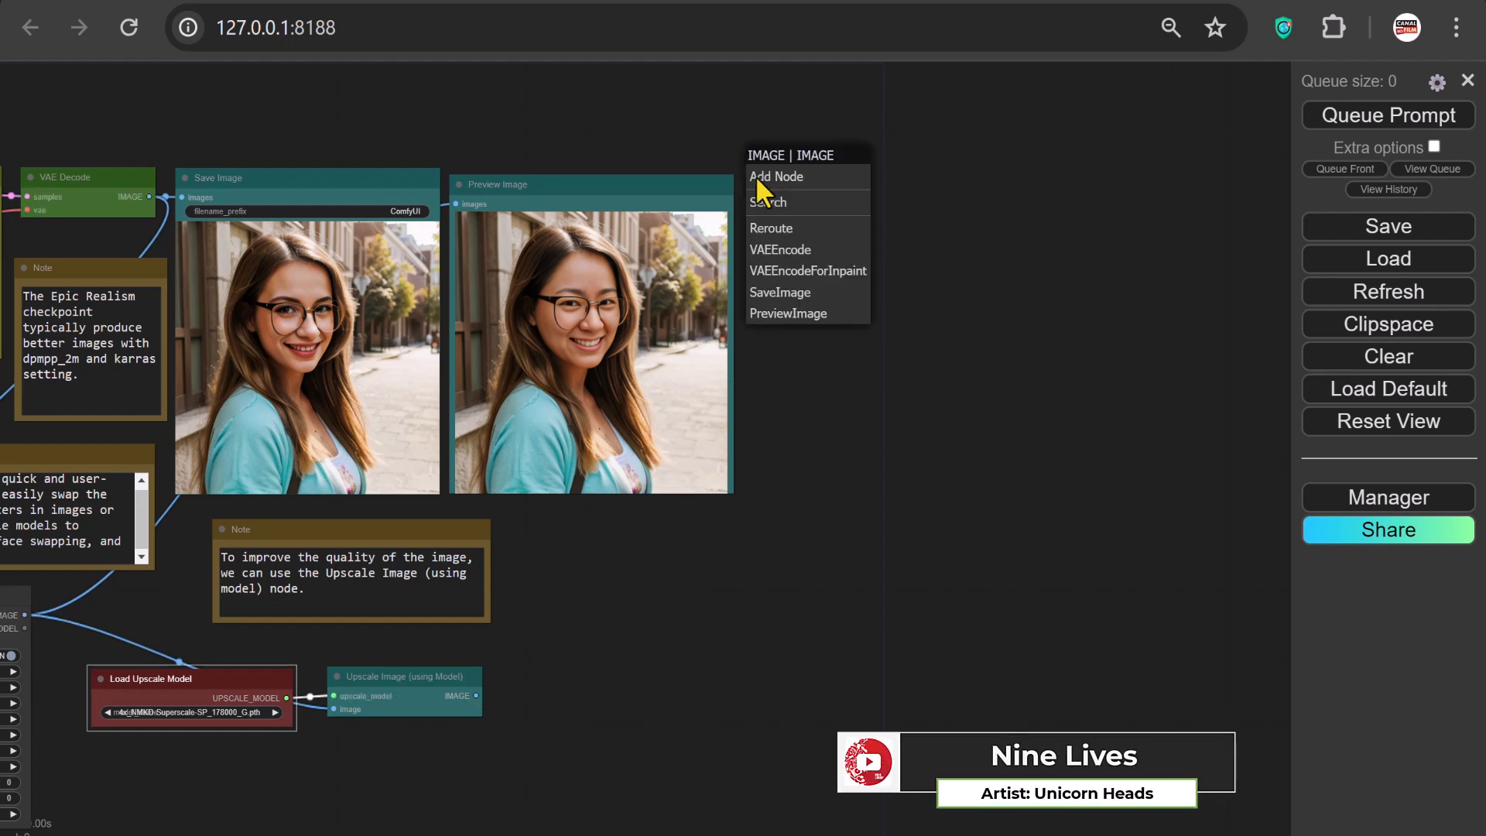
click(805, 313)
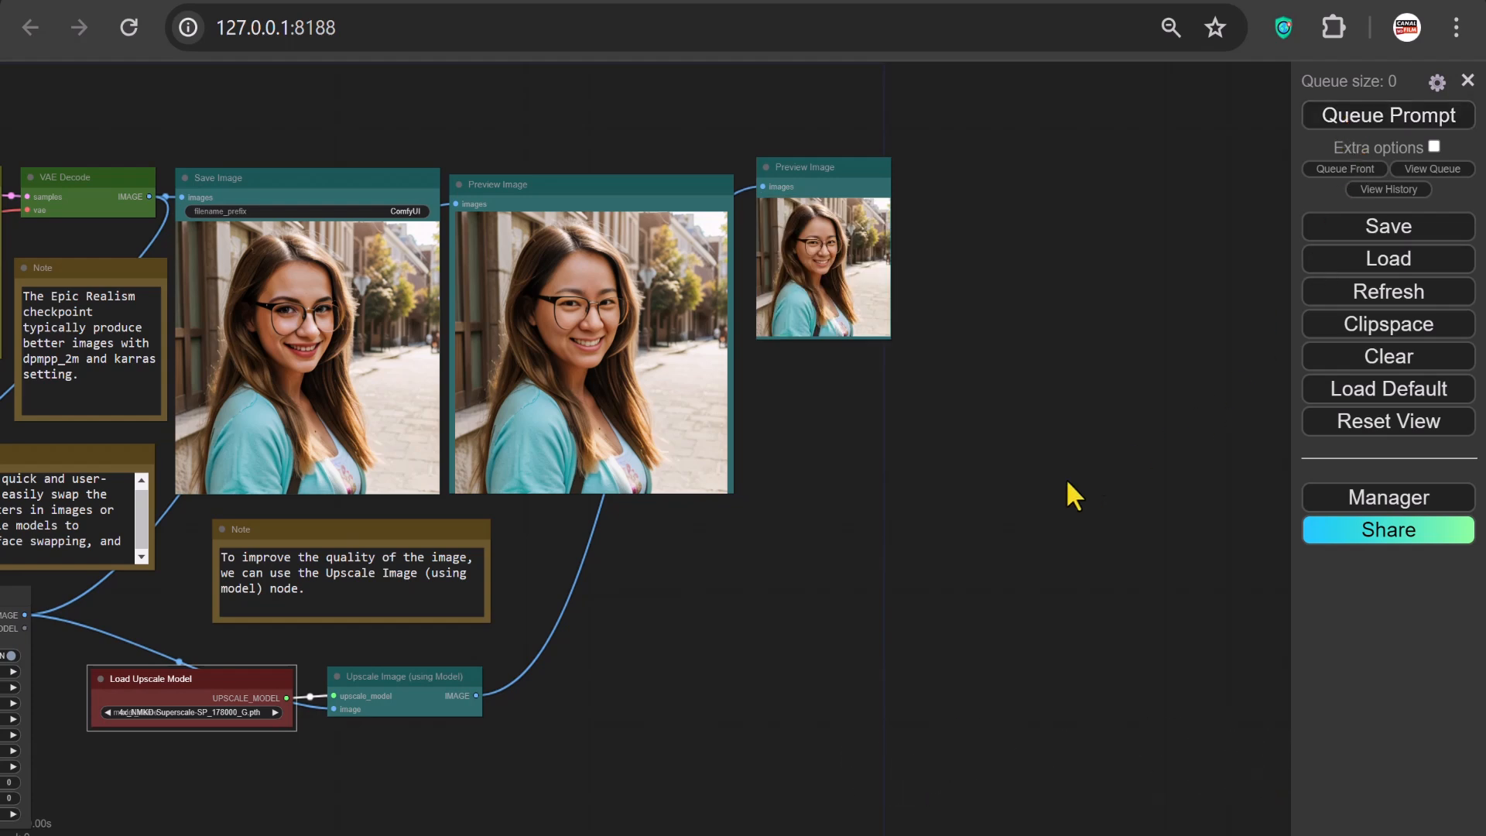
Enlarge the face-swap Preview Image node, shift the upscaled preview clear of it, and enlarge the upscaled preview to be much bigger
drag(731, 492, 817, 595)
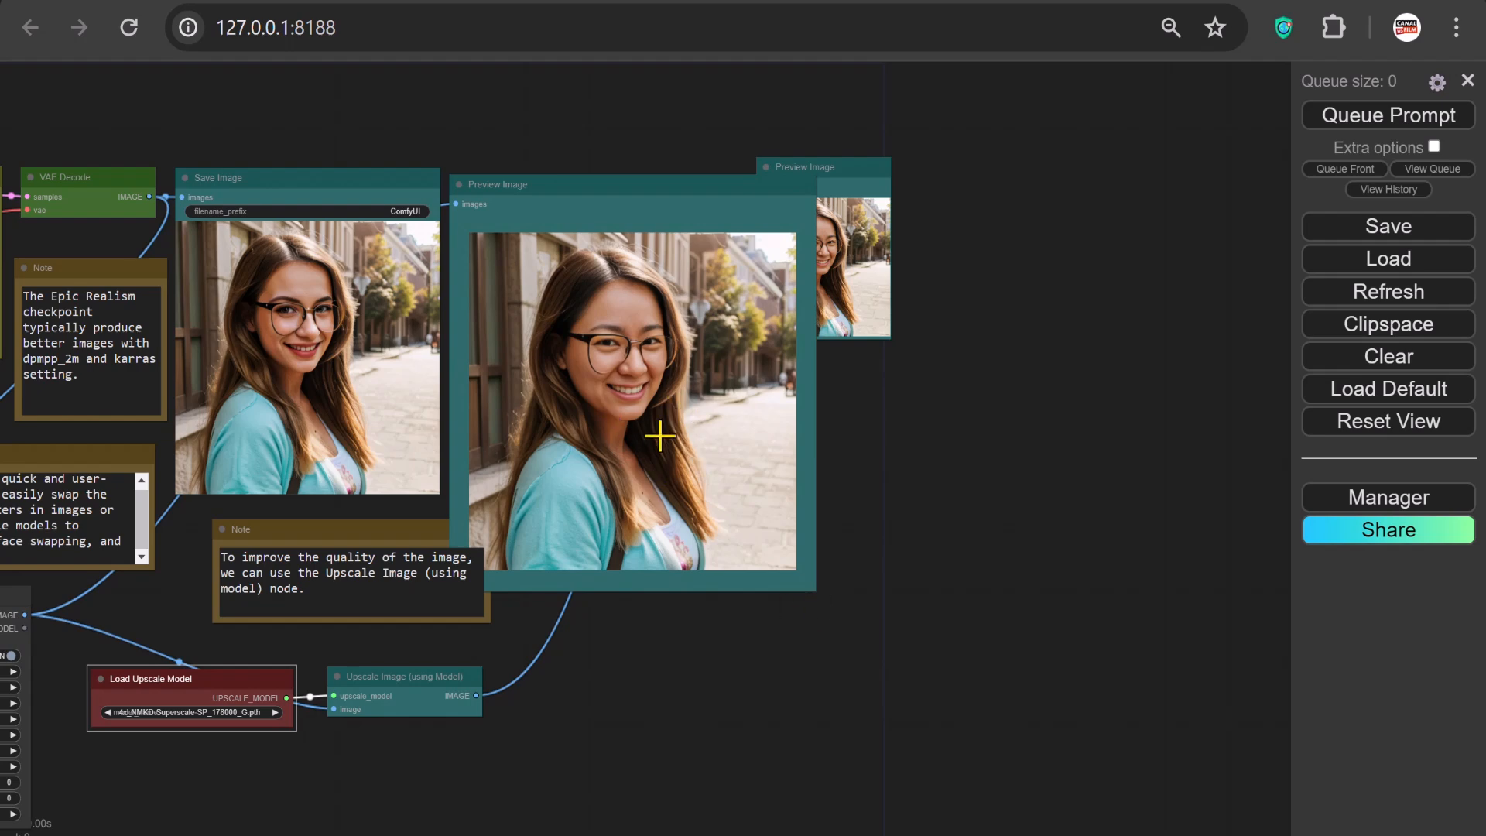
drag(836, 163, 912, 177)
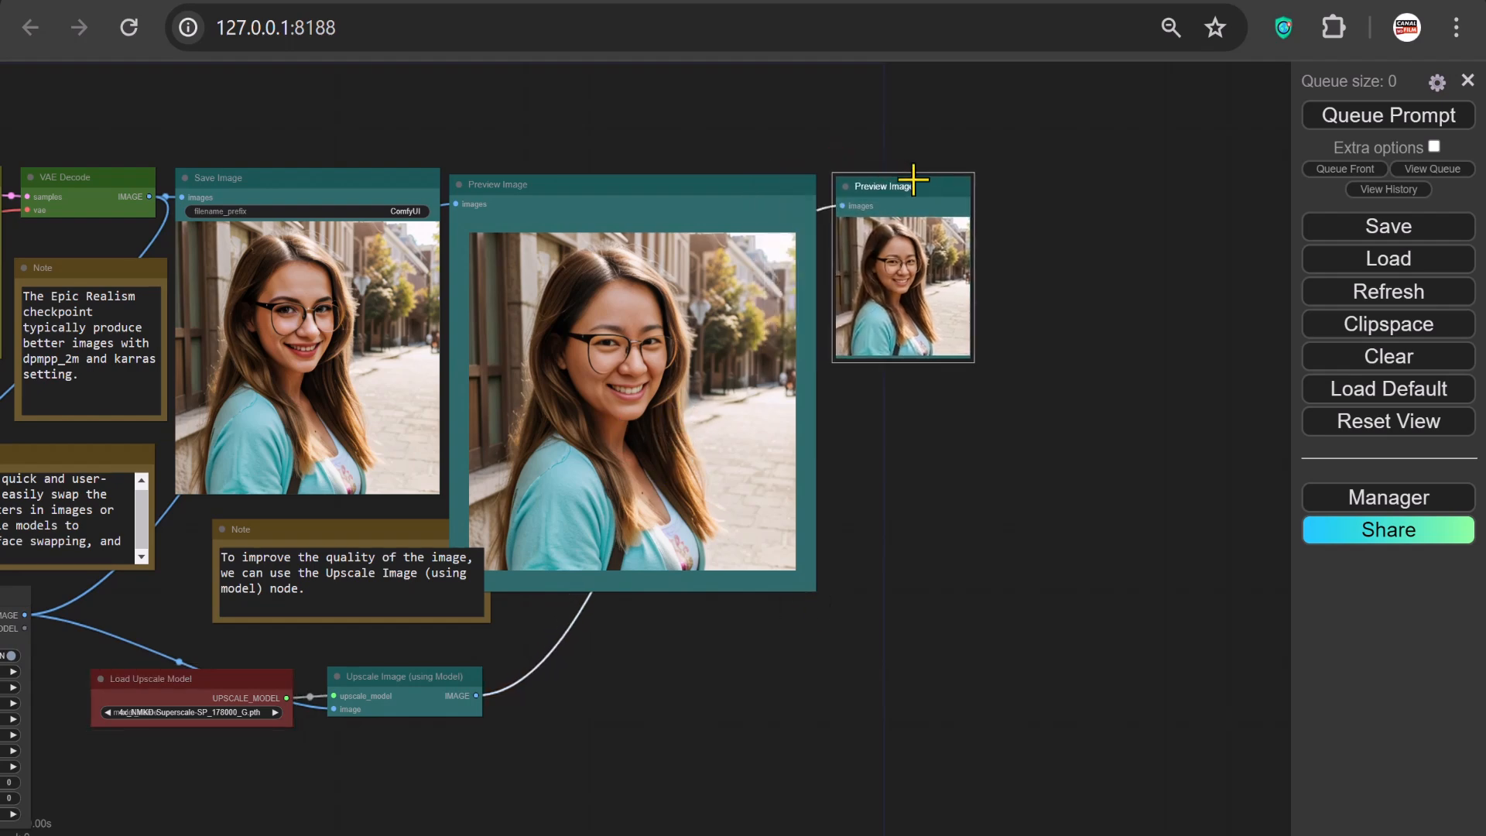
scroll(1091, 448, down, 2)
drag(1091, 447, 1206, 835)
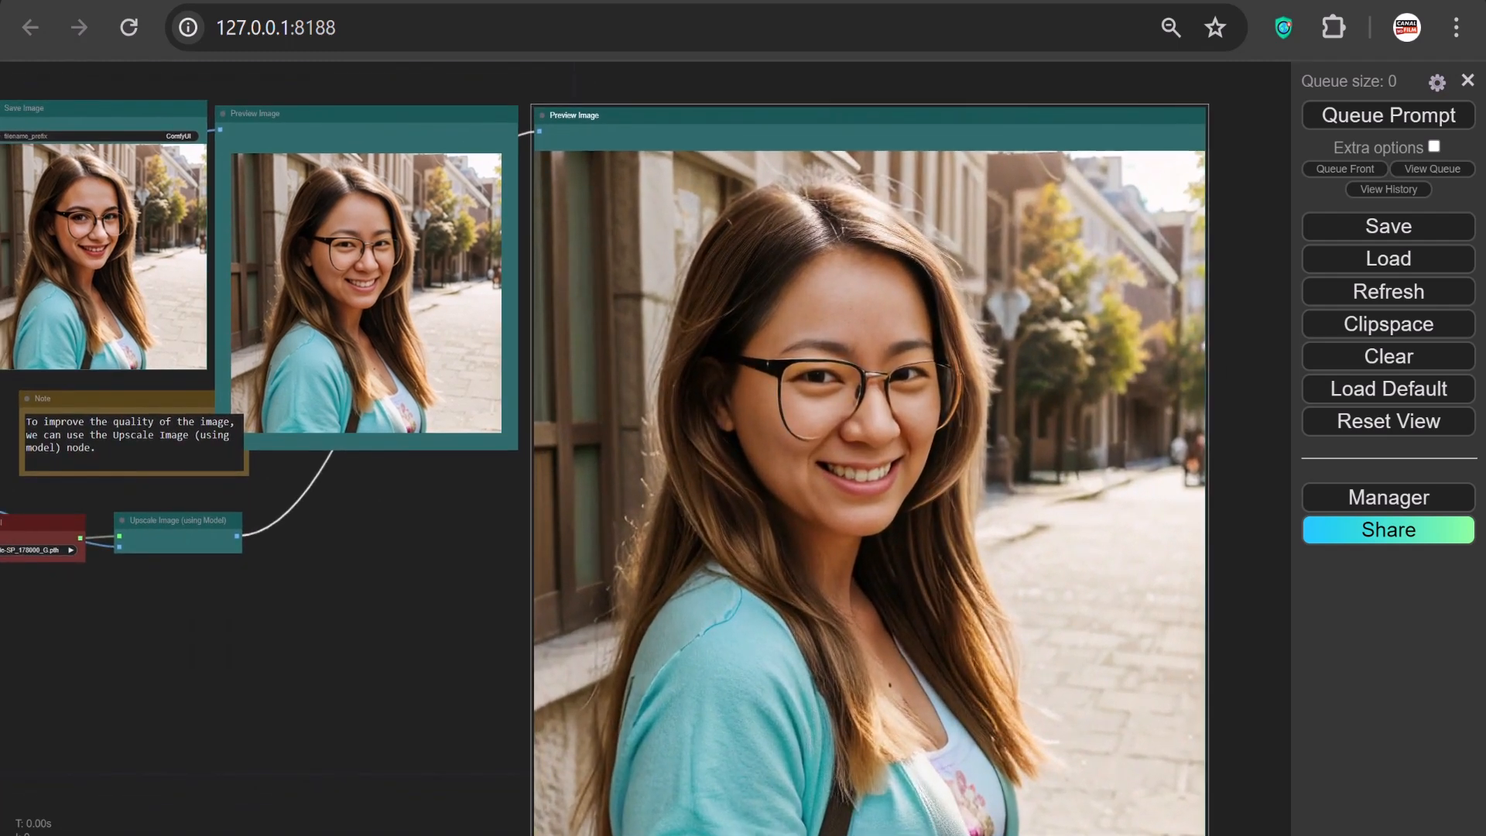